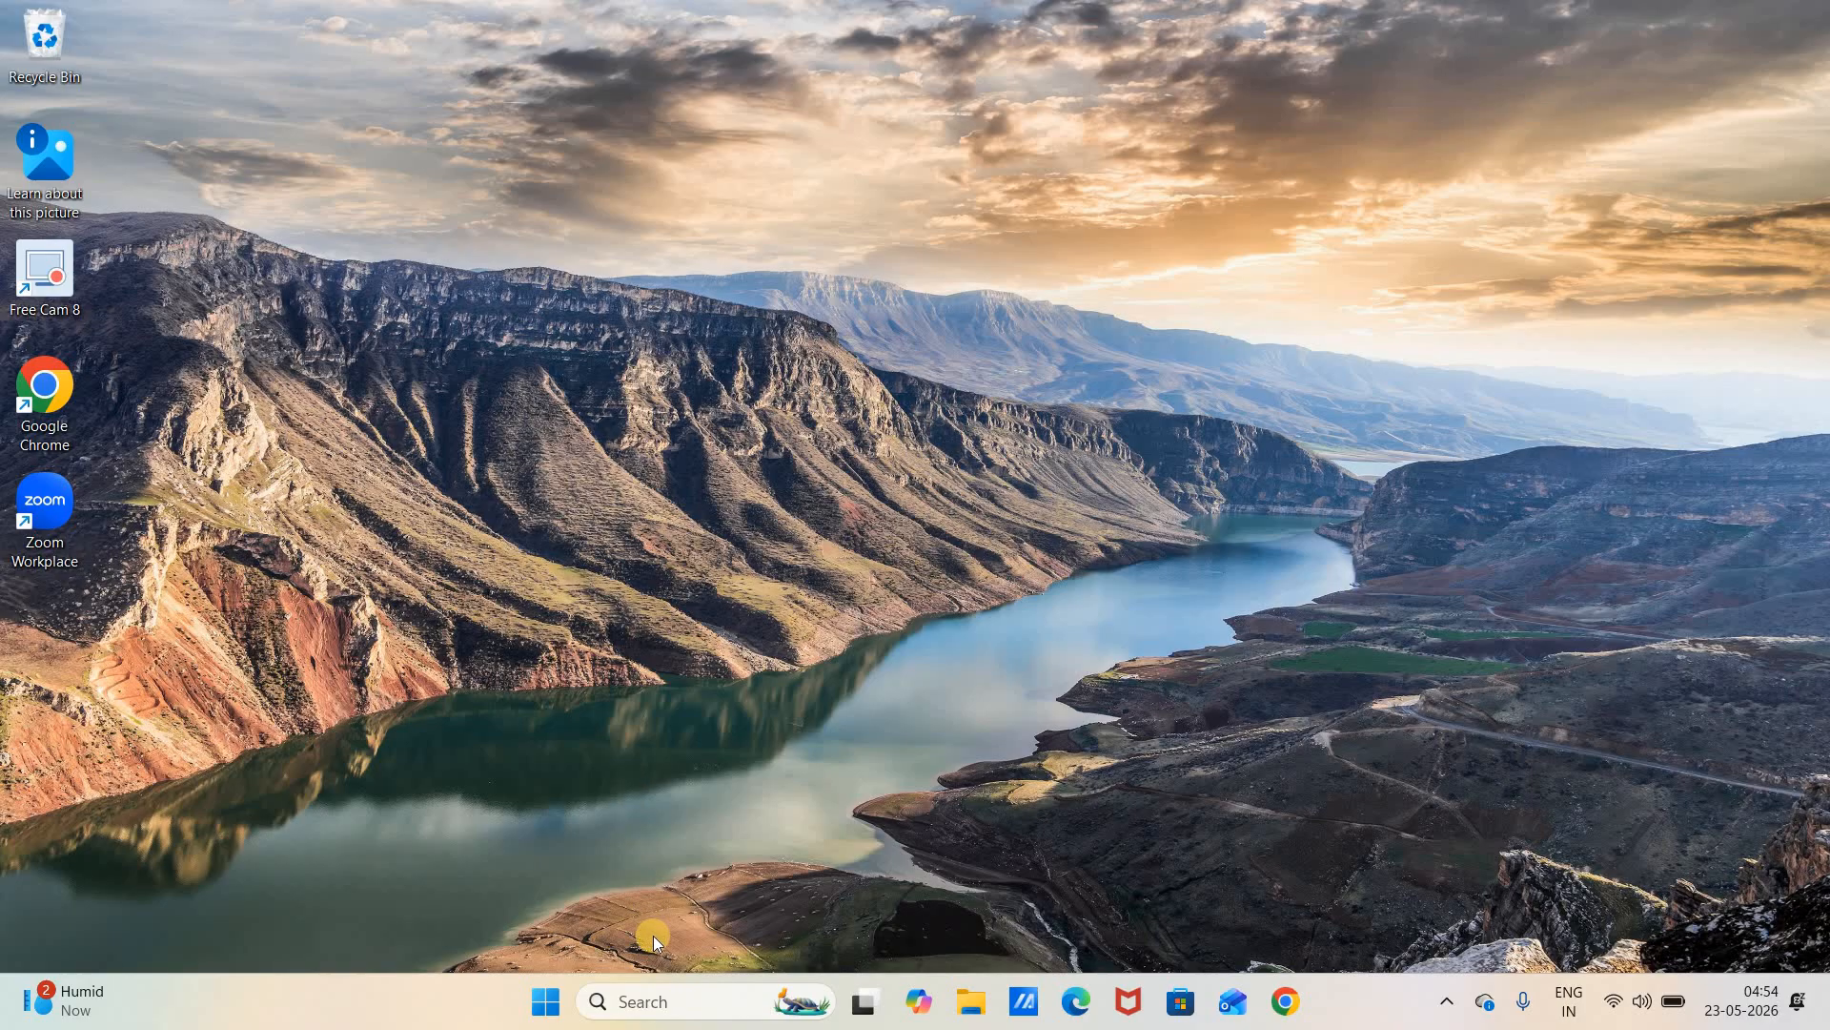
Open Command Prompt from the Windows search and maximize its window
left_click(653, 1003)
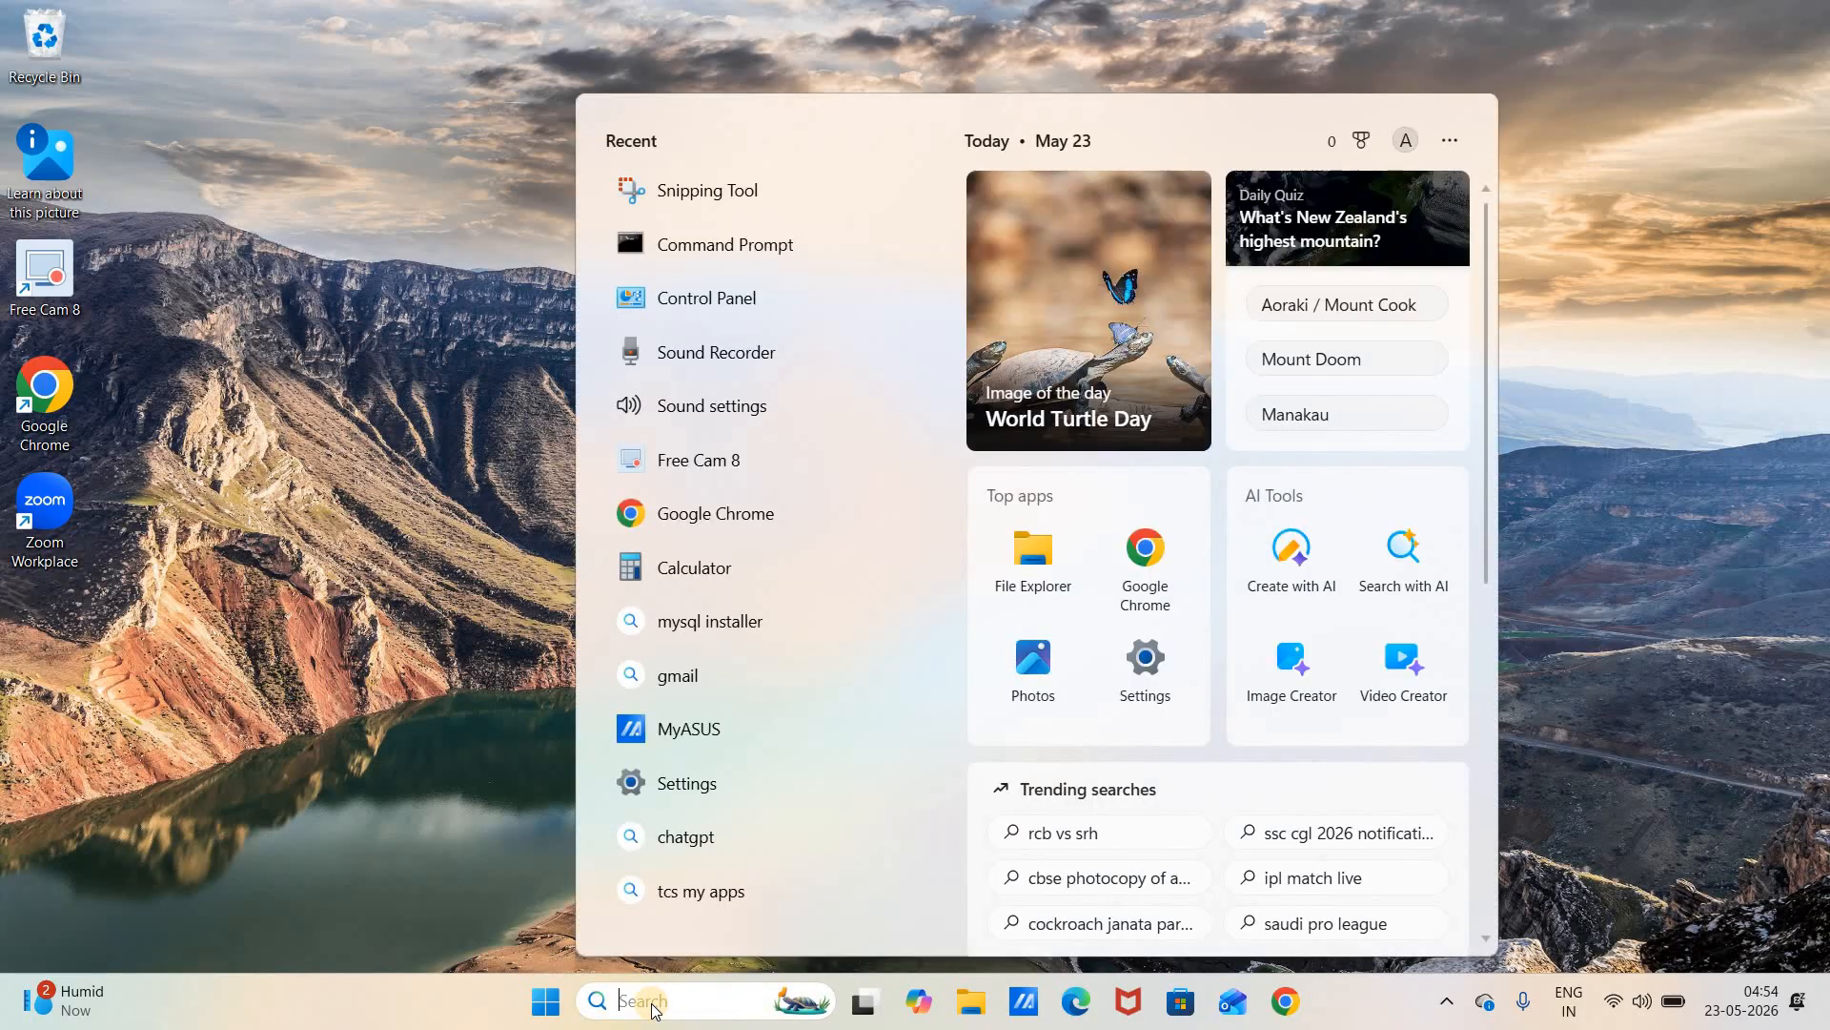
type("cmd")
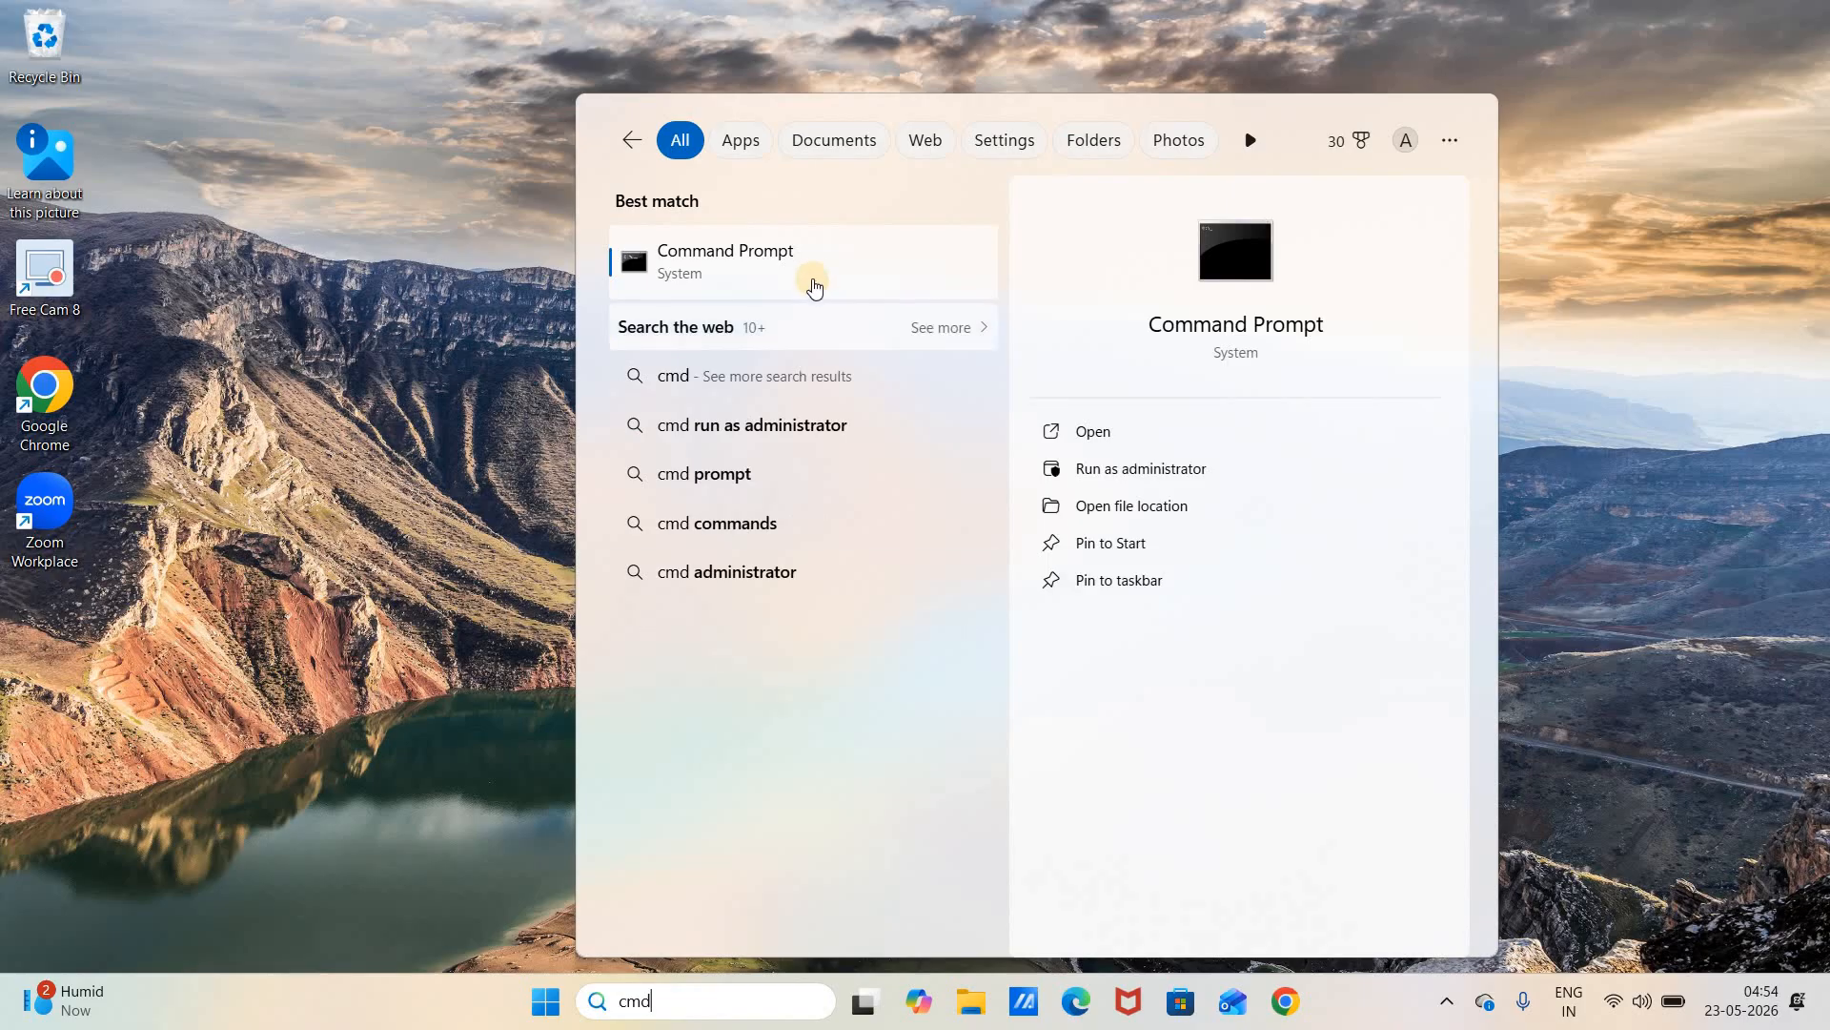
left_click(813, 276)
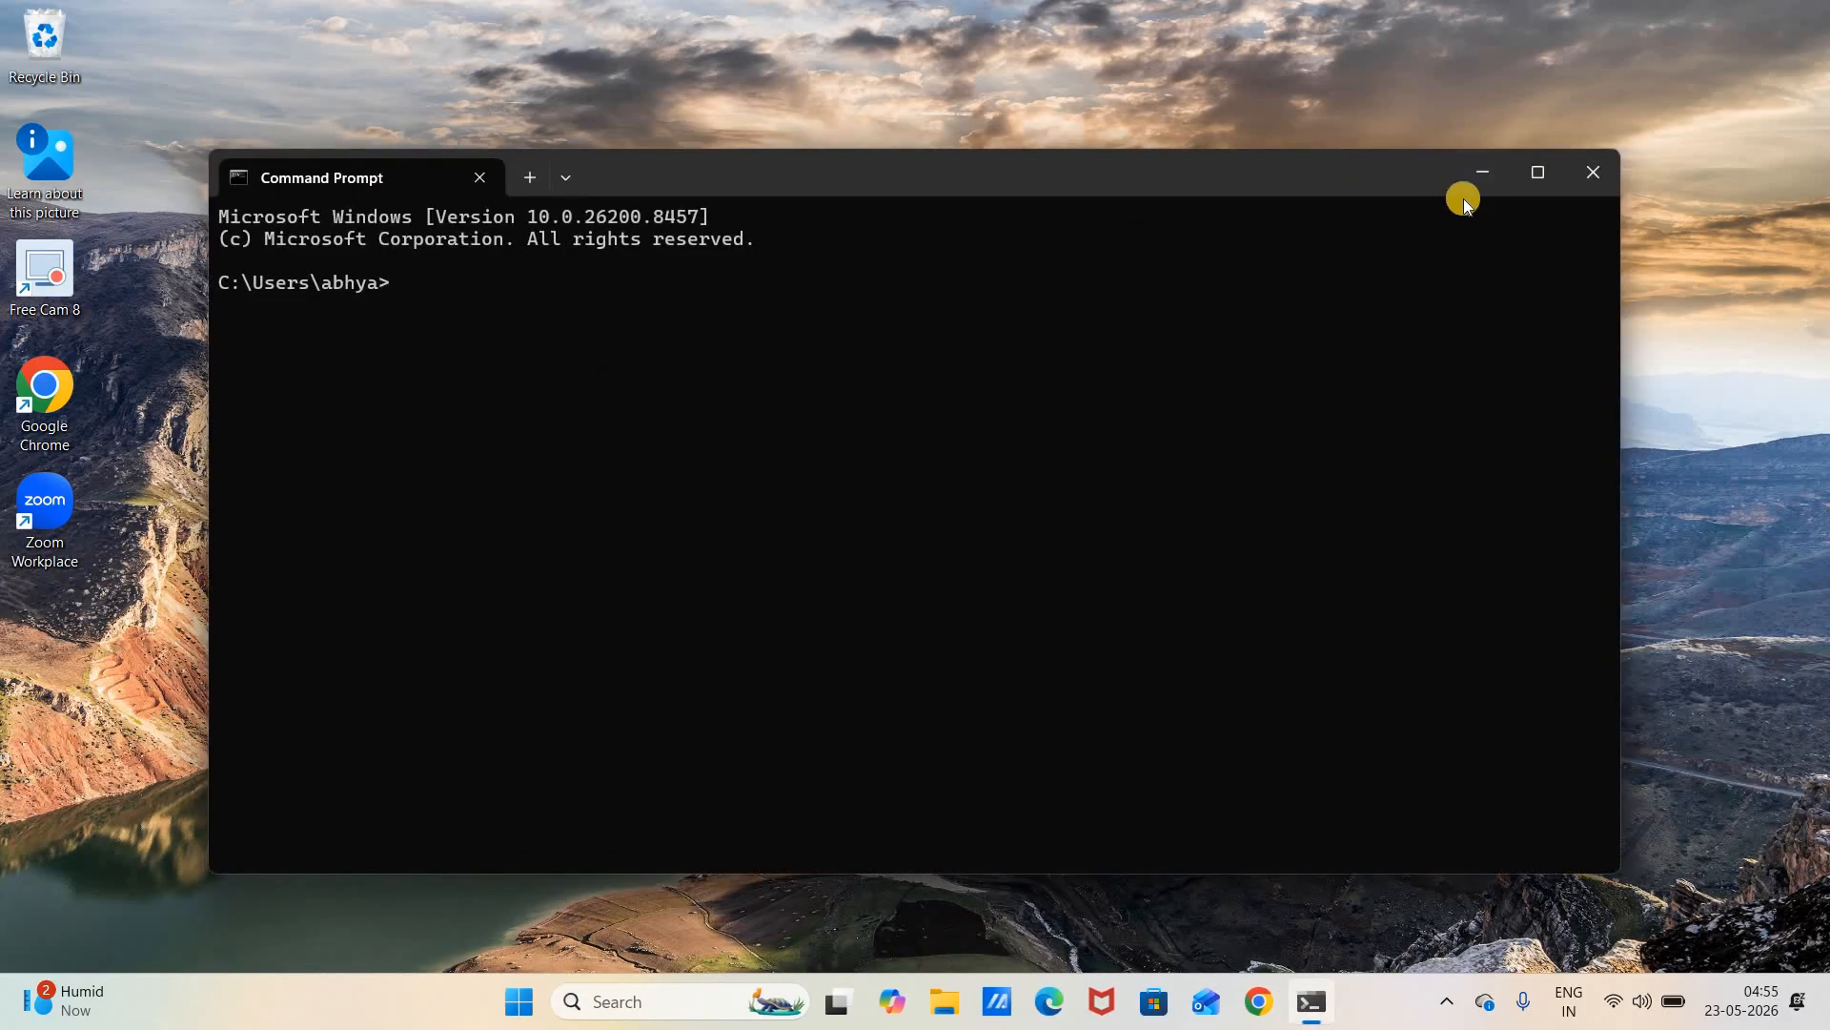
left_click(1536, 178)
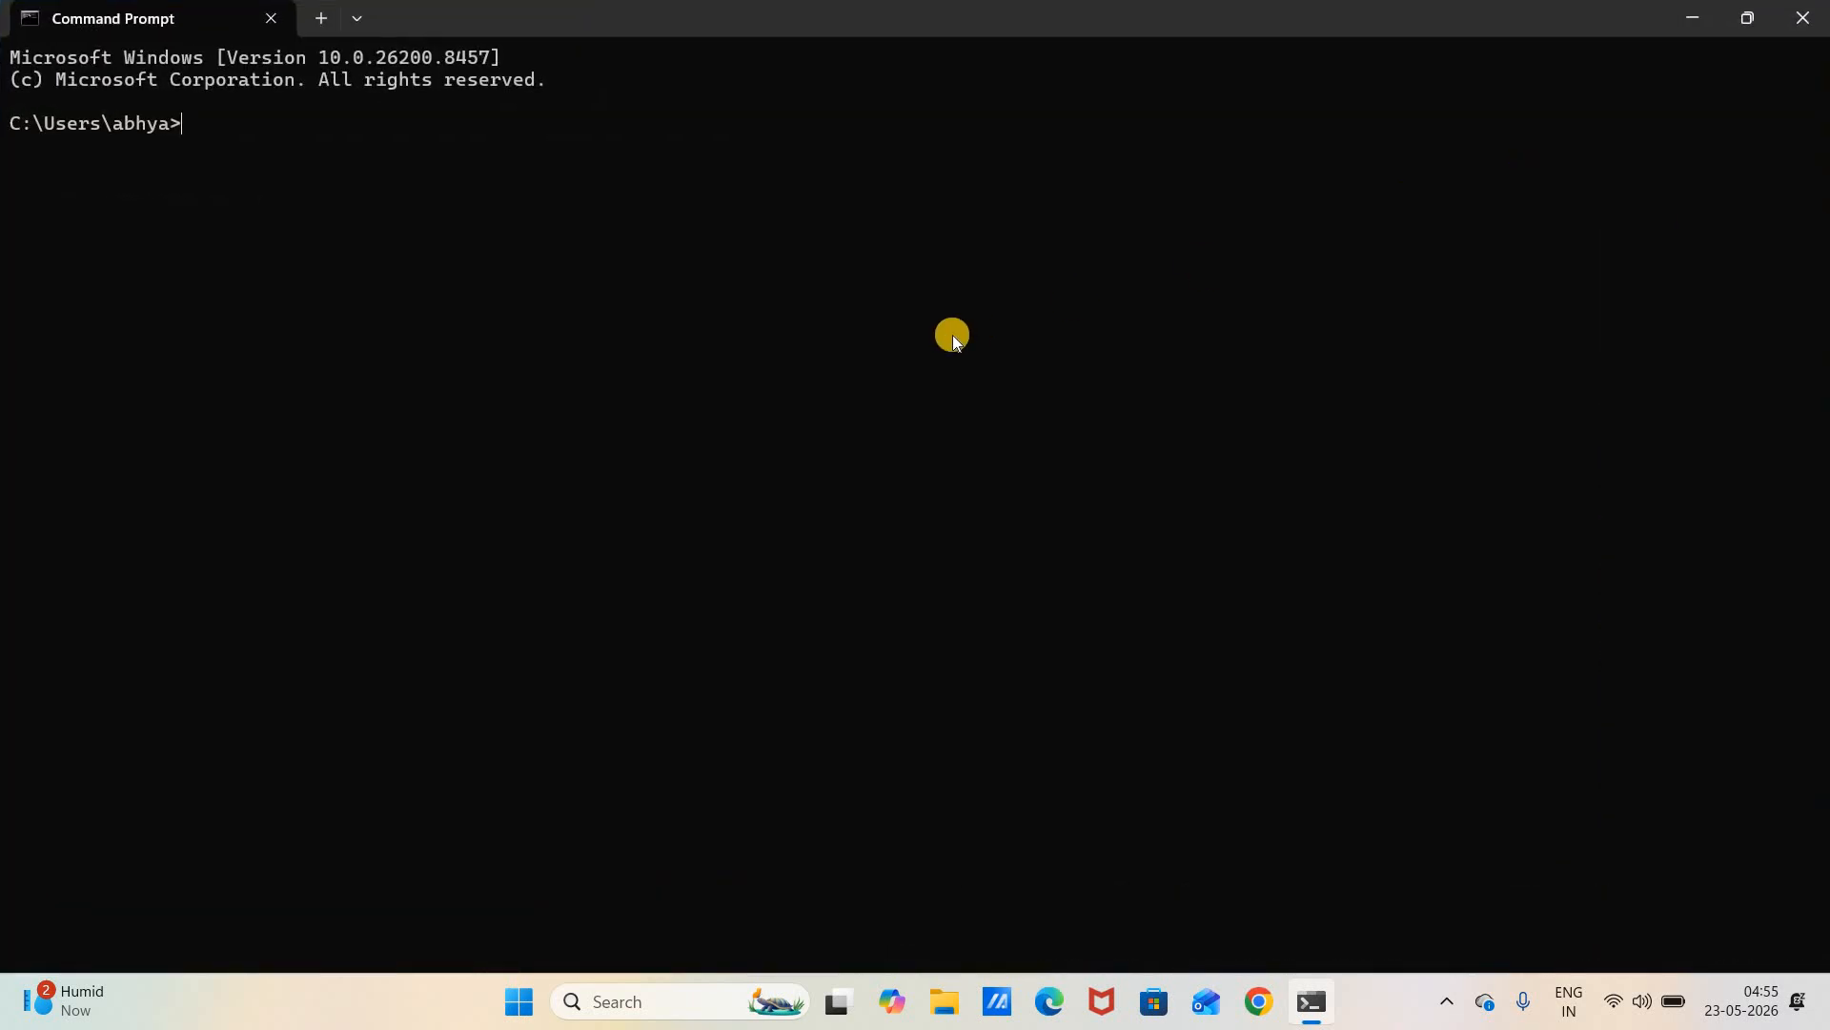
Check for an installed Python with python --version, highlight the start of the response, and close Command Prompt
type("python --veri")
key("BackSpace")
type("sion")
key("Return")
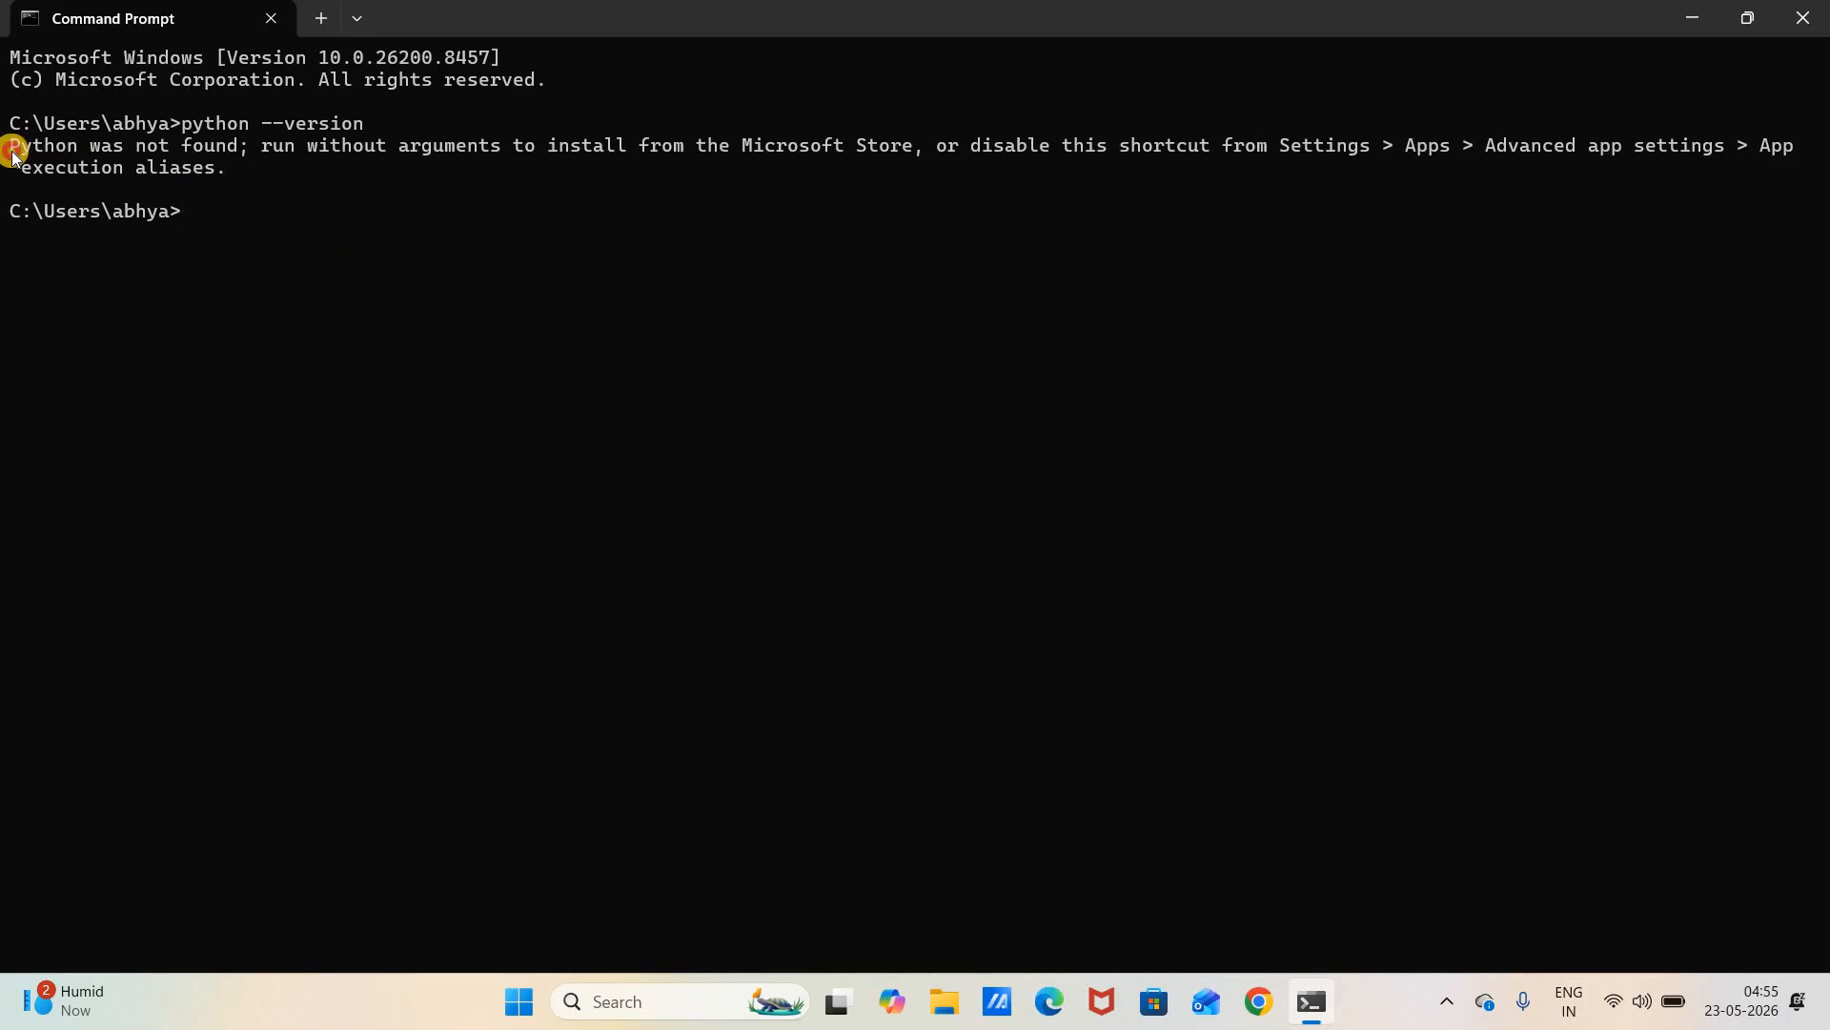
left_click_drag(12, 146, 92, 146)
left_click_drag(226, 149, 252, 148)
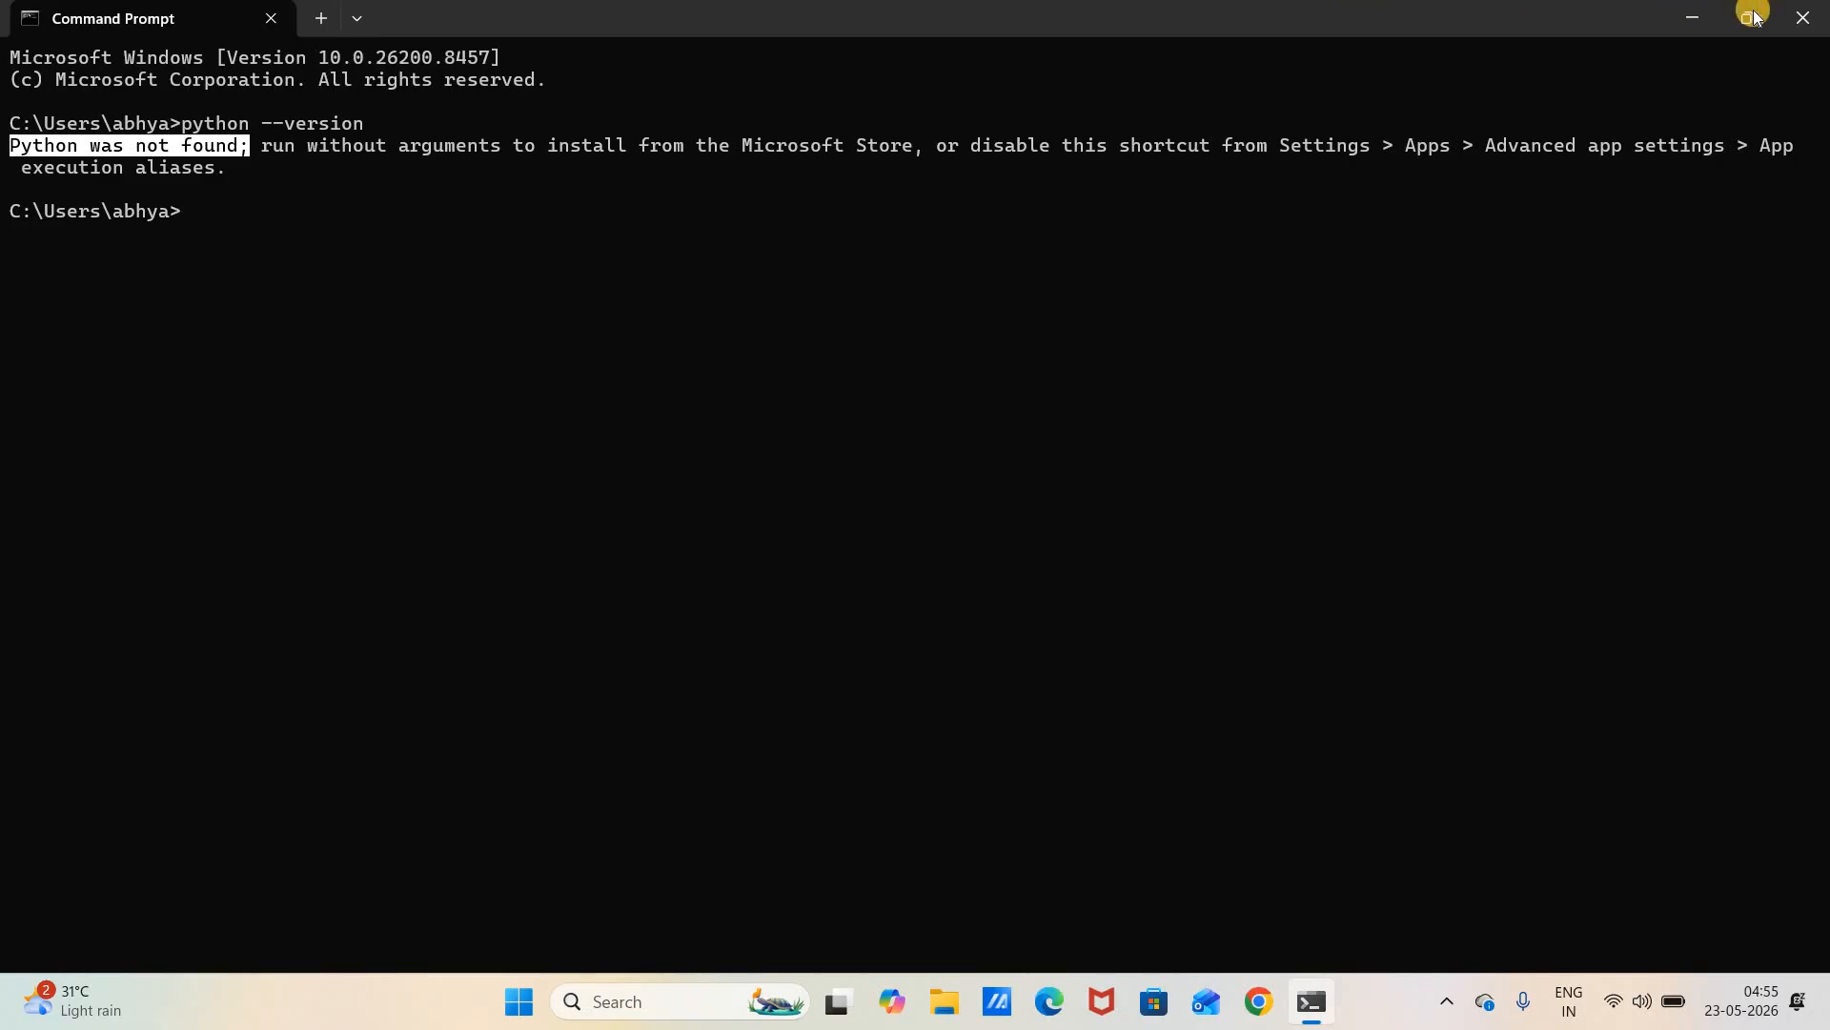
left_click(1796, 19)
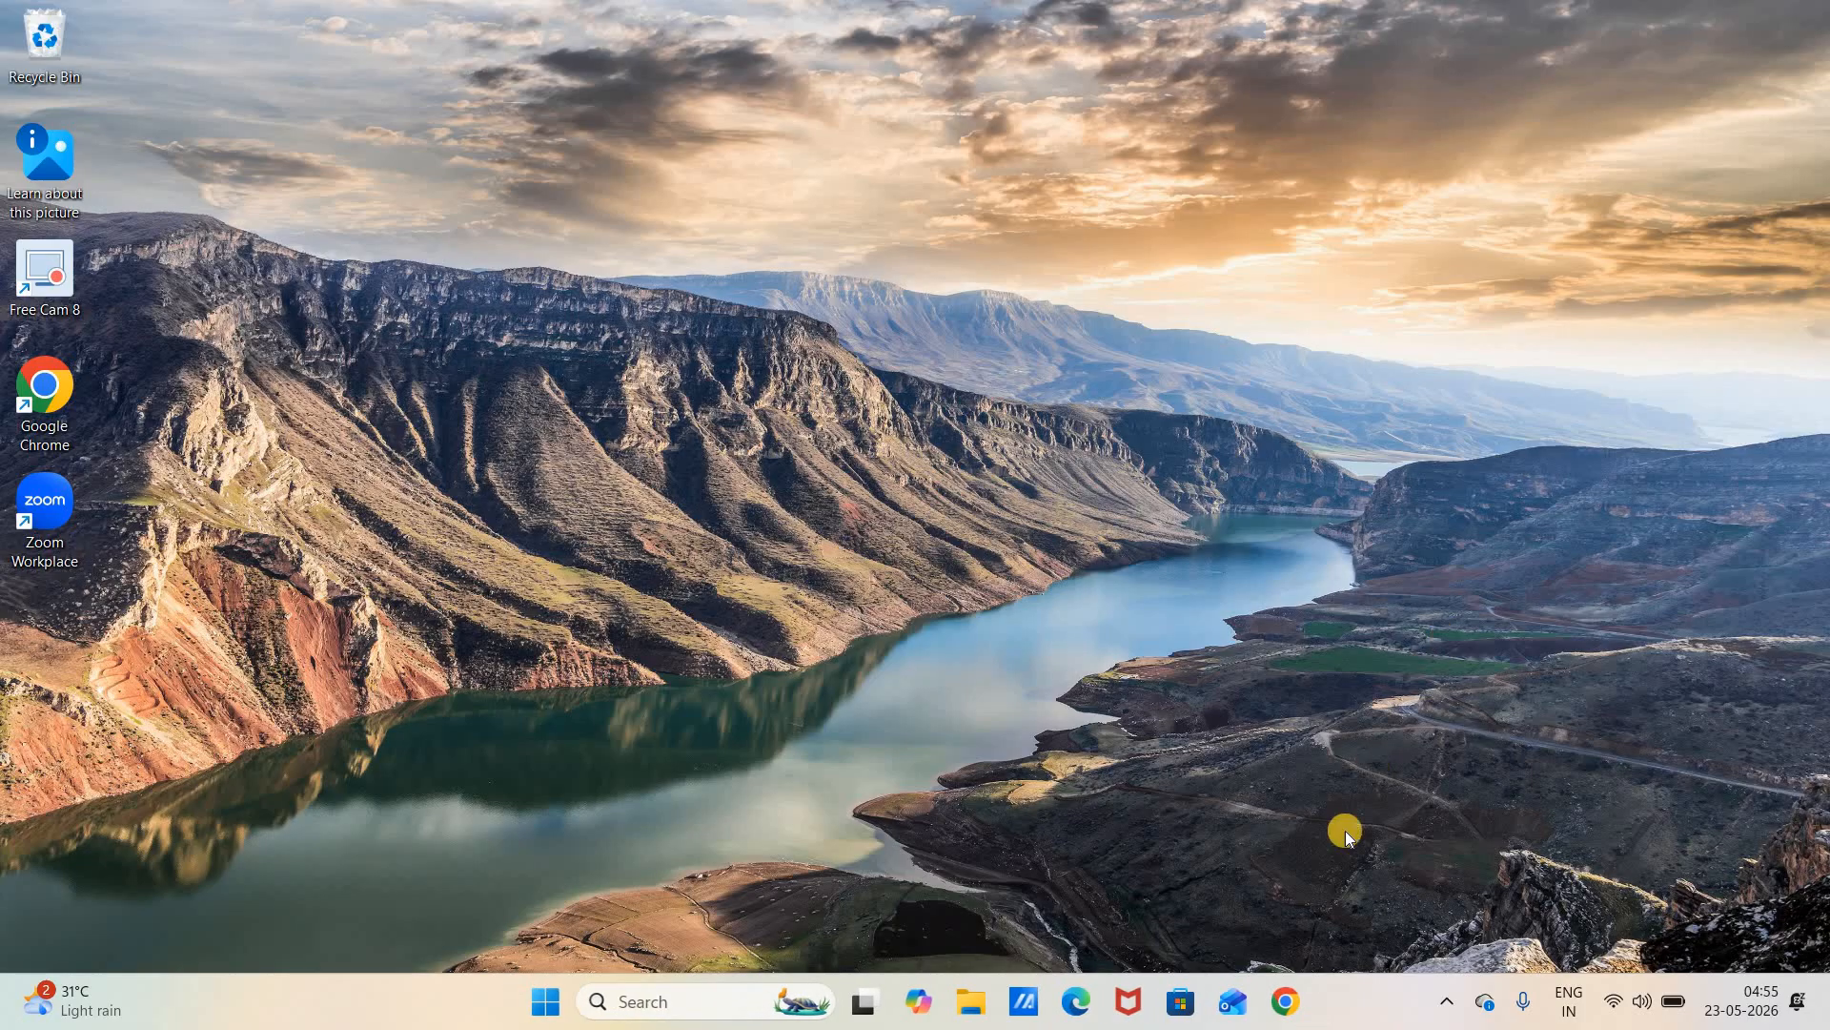
Open Google Chrome in a maximized window and search Google for "python download"
left_click(1286, 1001)
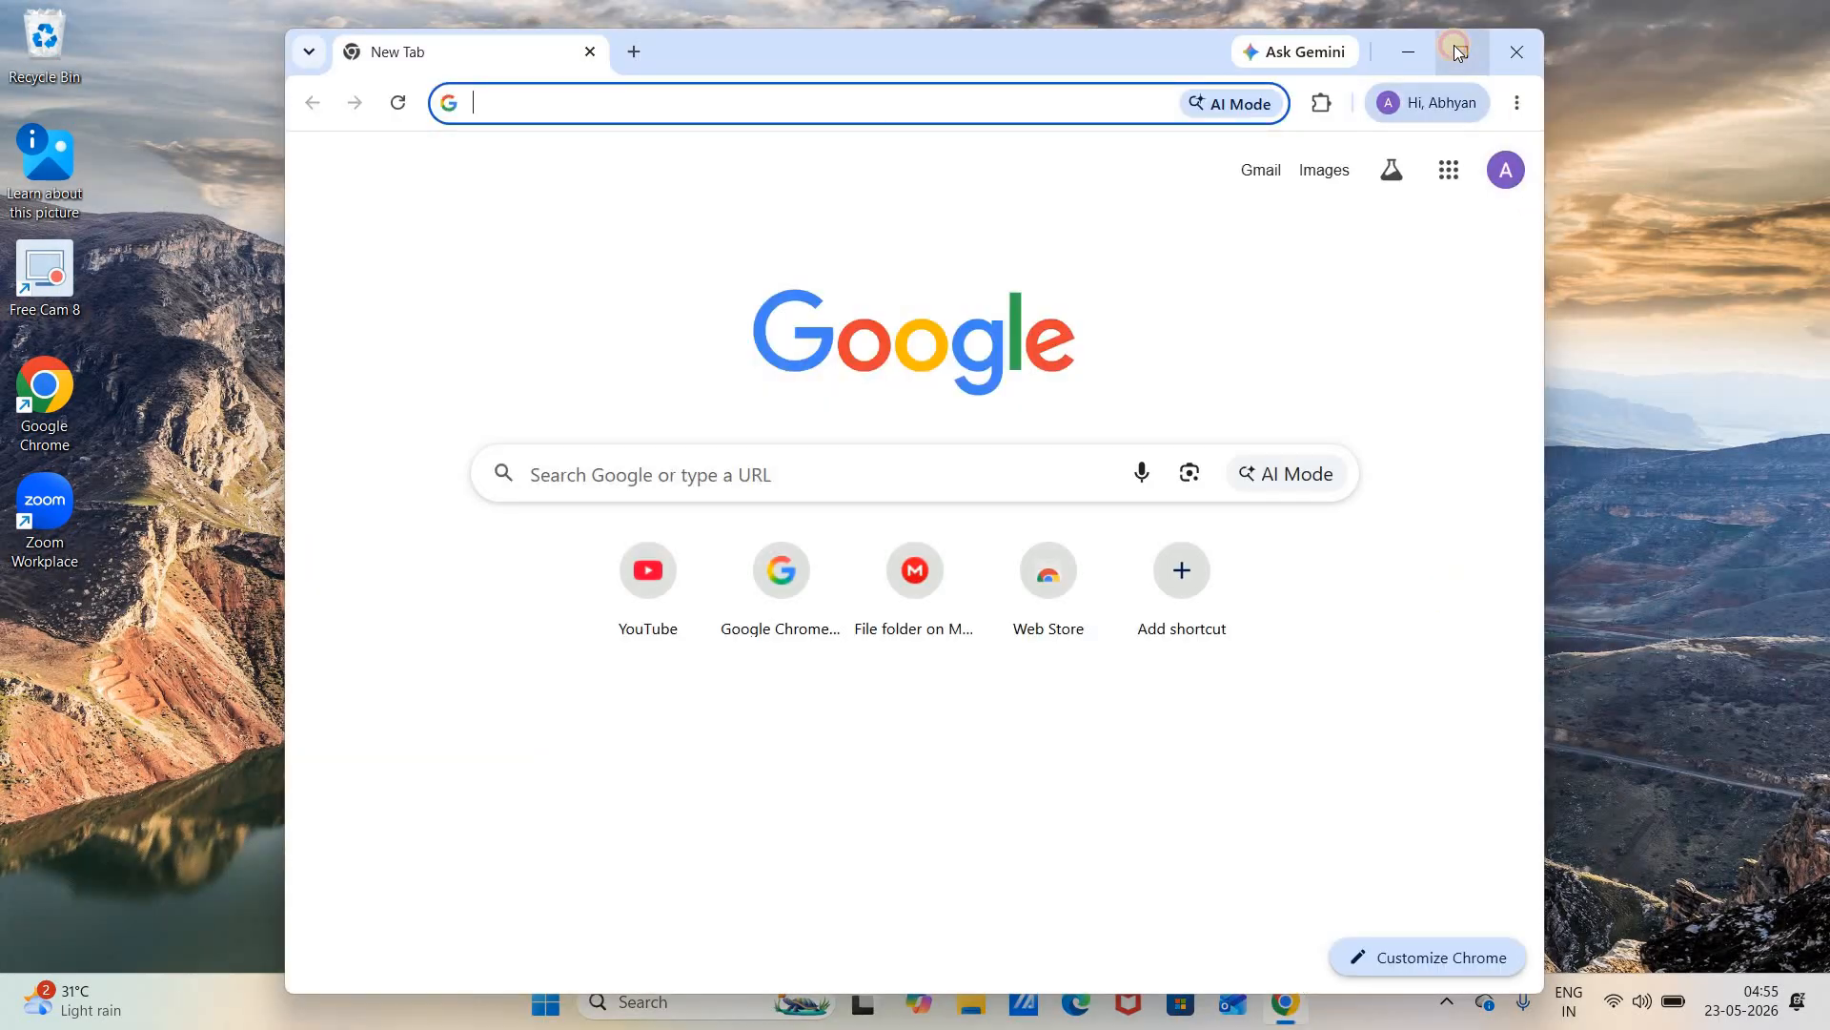
left_click(1459, 50)
left_click(921, 442)
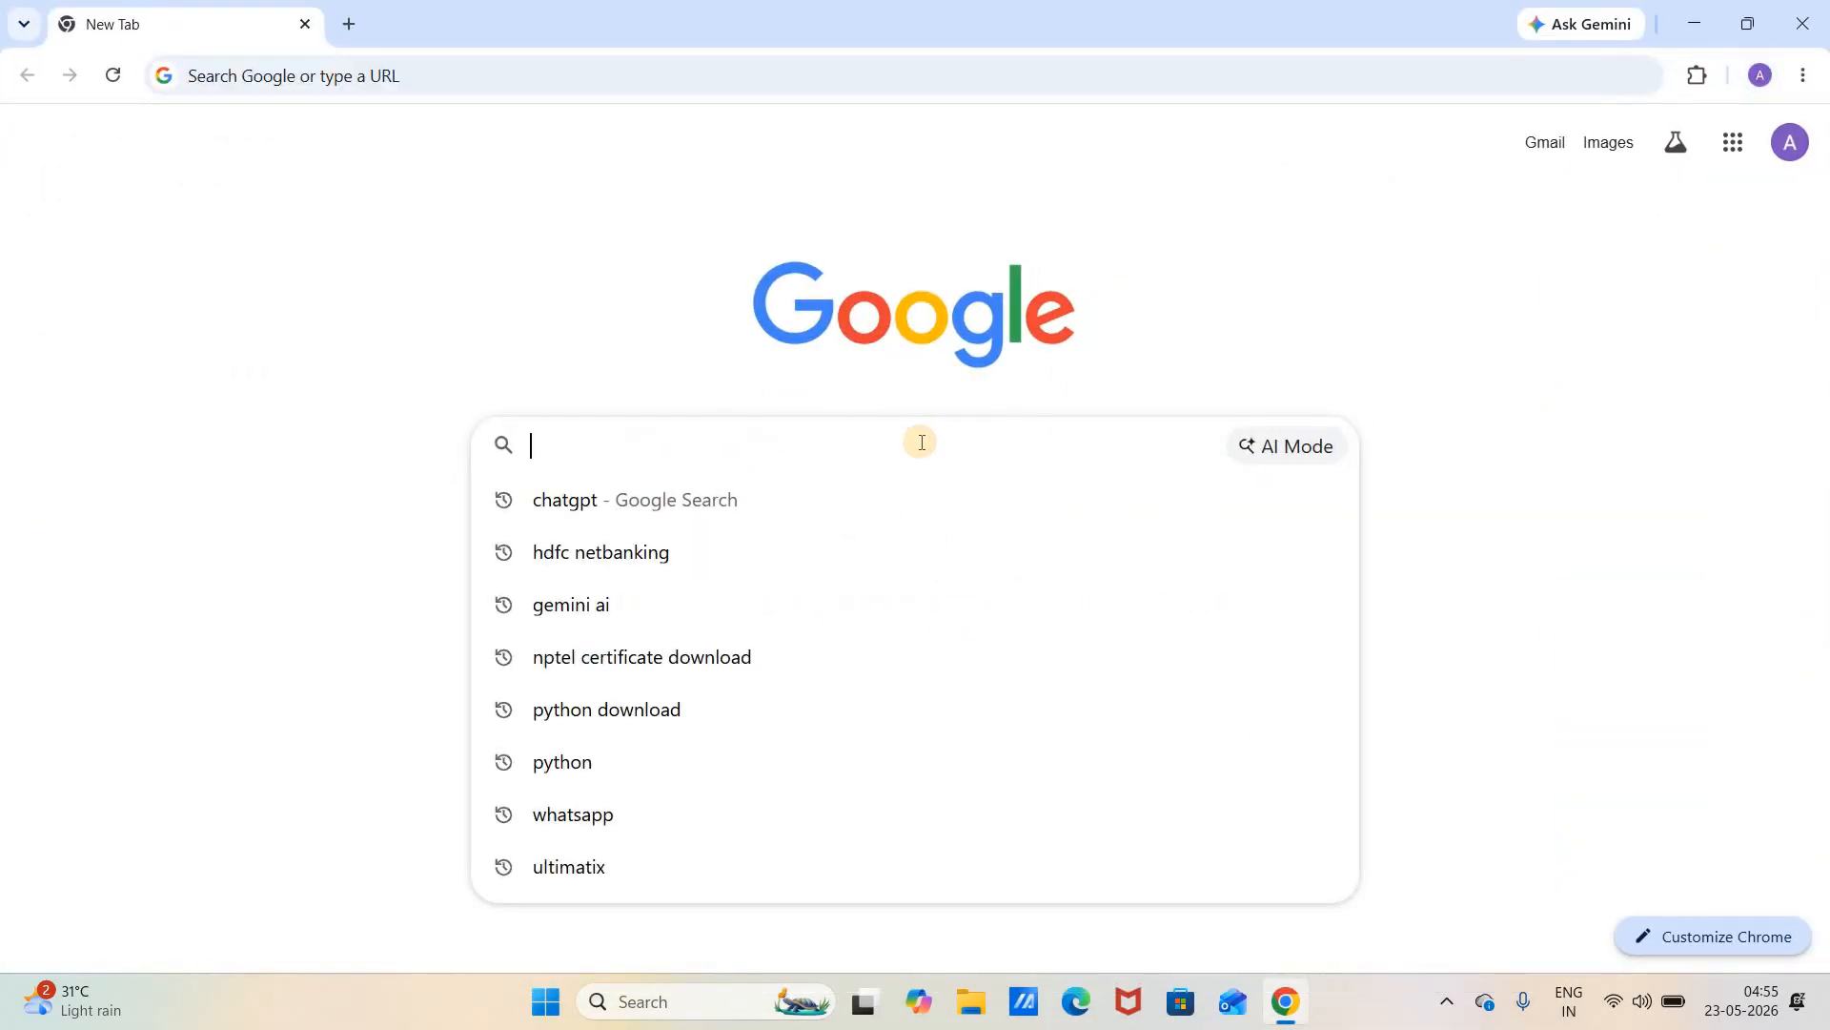
type("python download")
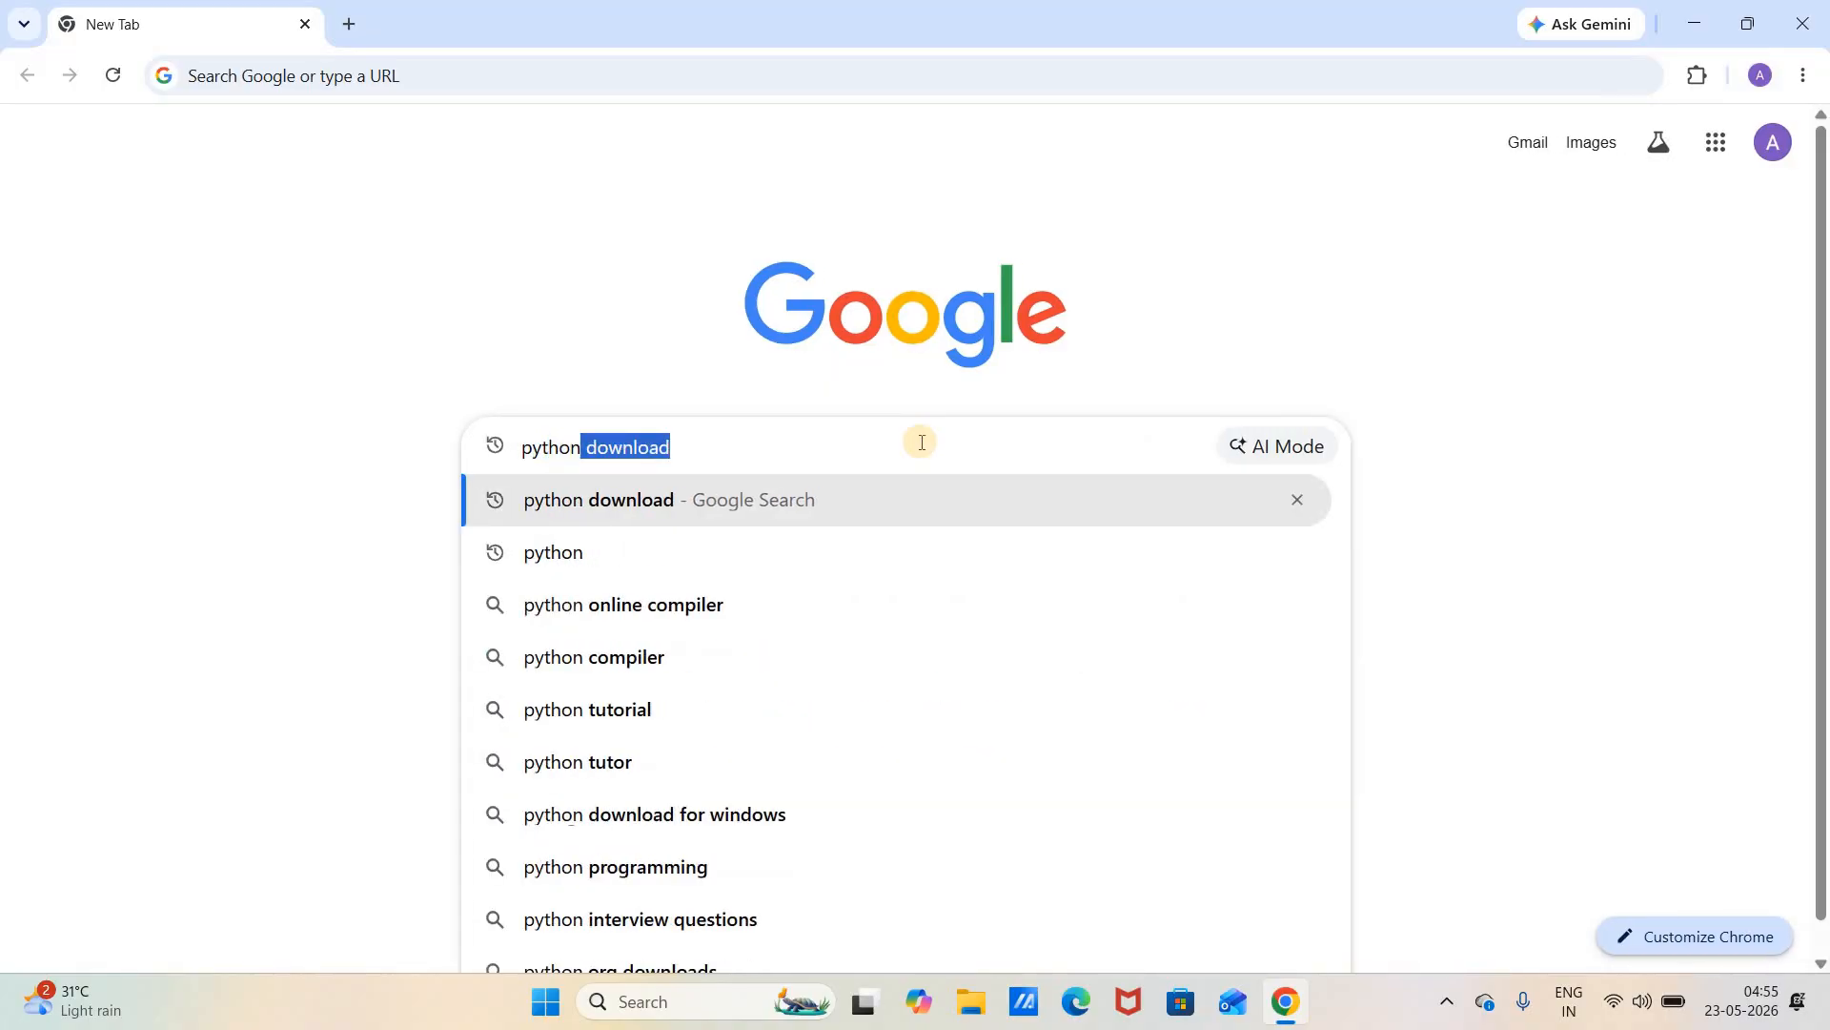
key("Right")
key("Return")
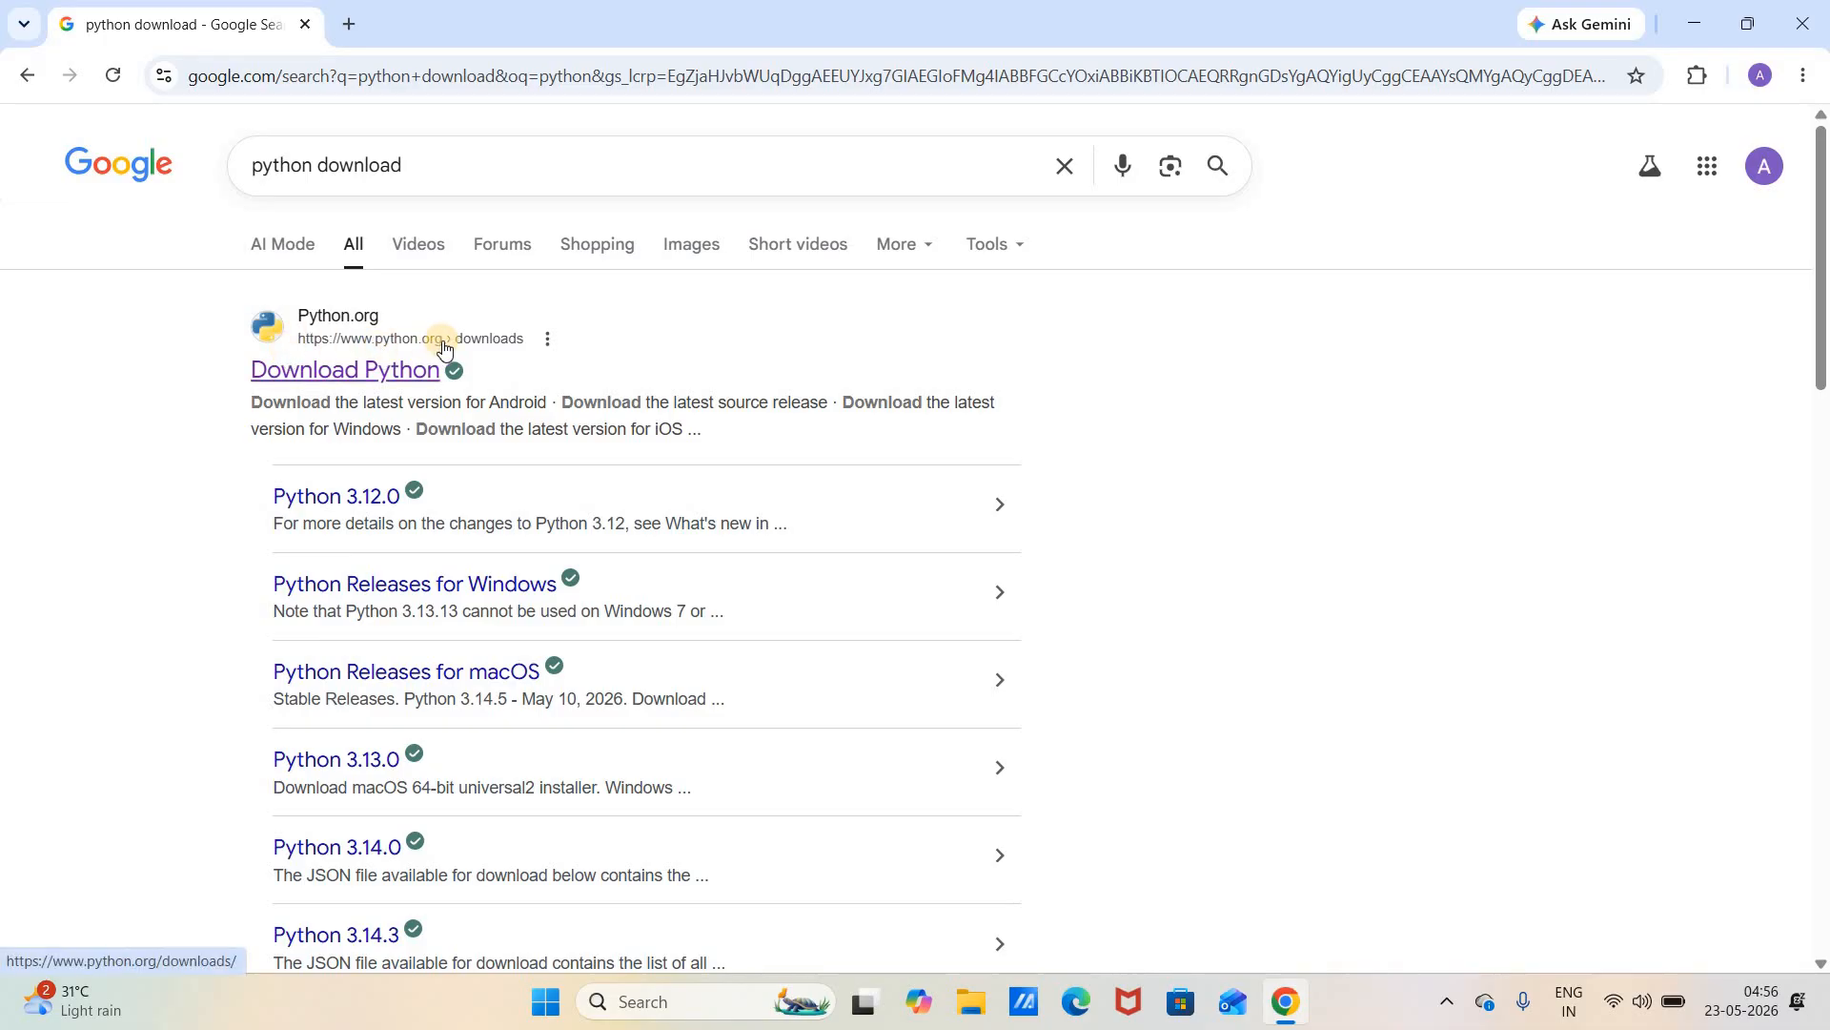
Open the Python.org downloads page from the results and download the standalone Python 3.14.5 installer for Windows
left_click(401, 343)
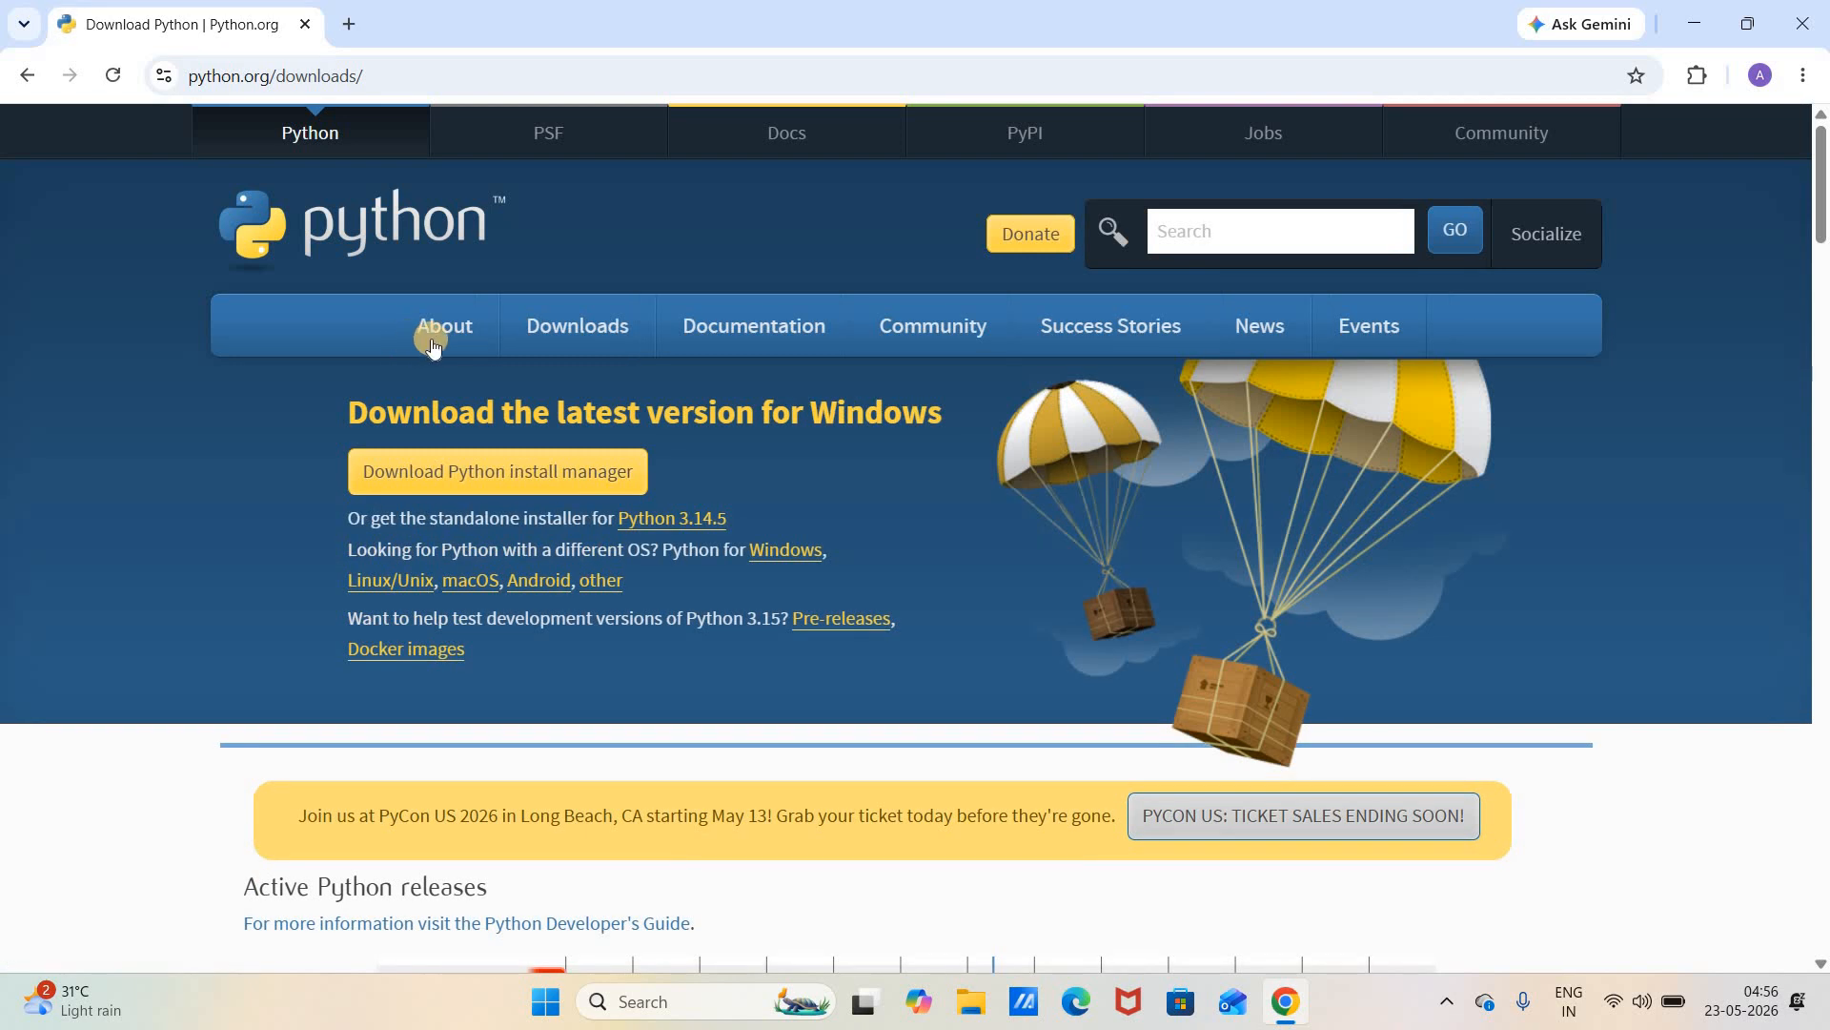
mouse_move(545, 329)
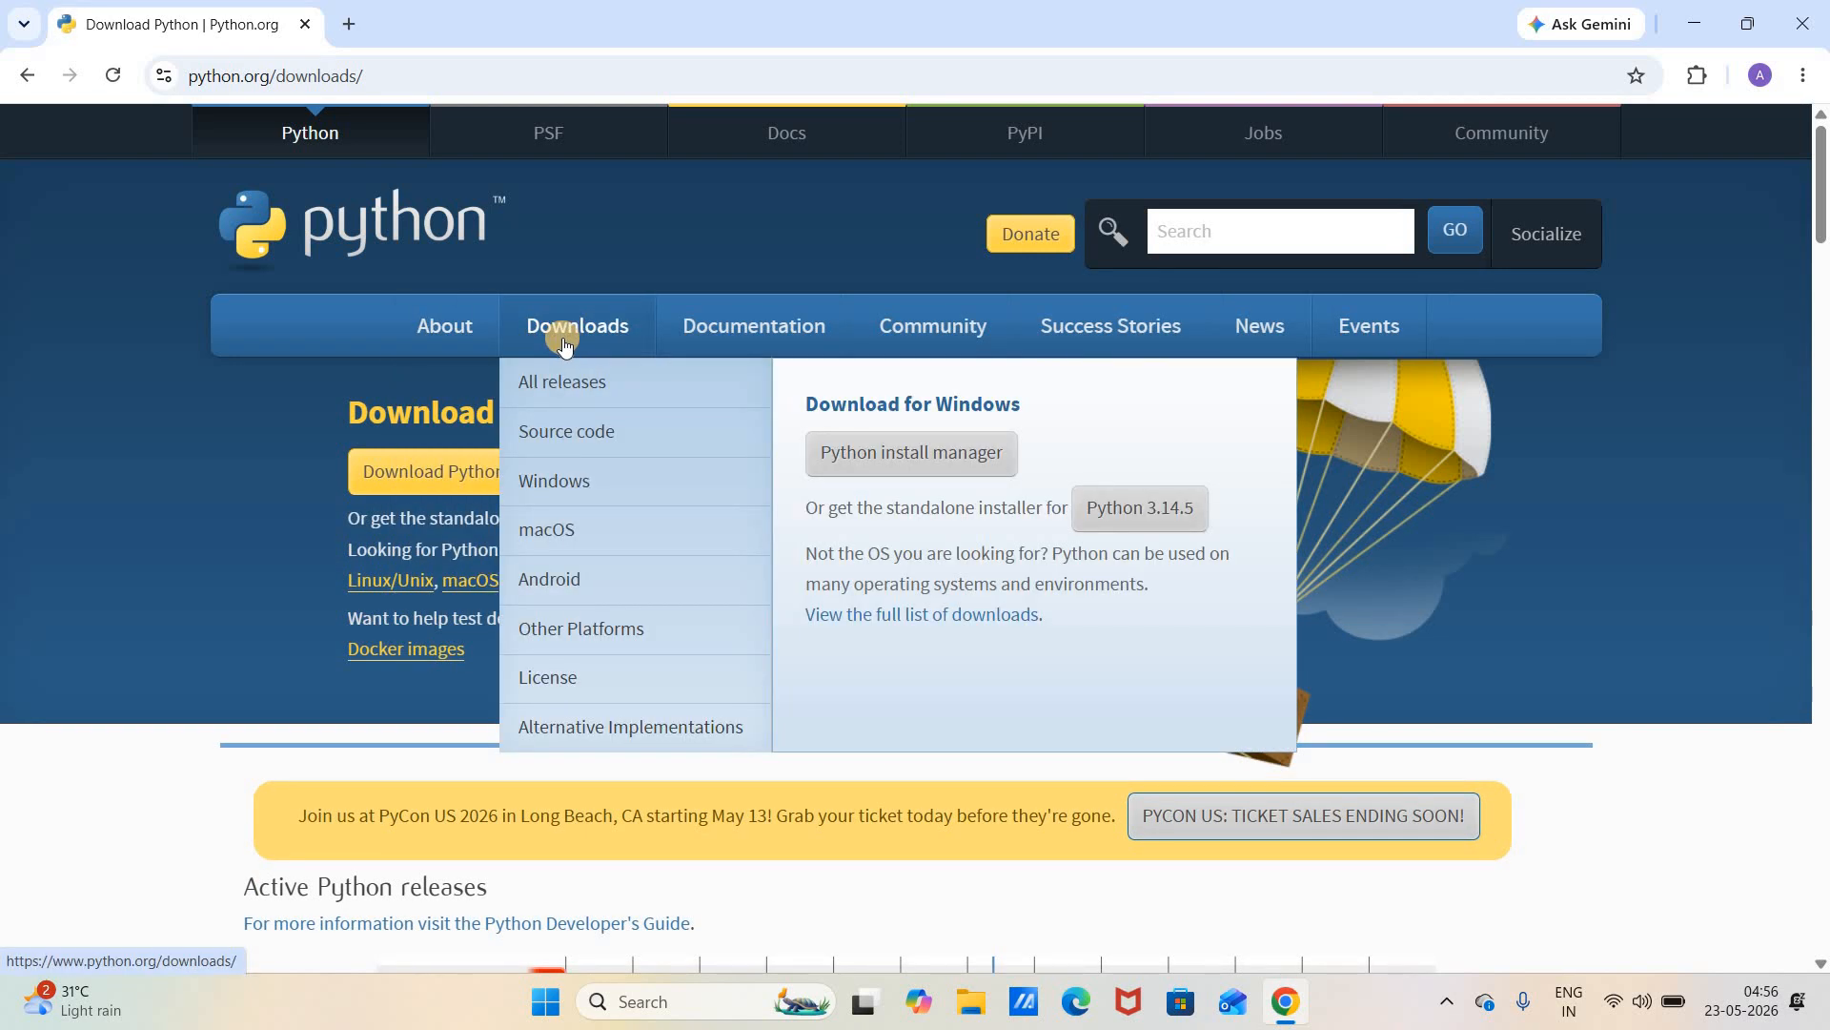
left_click(803, 412)
left_click_drag(802, 417, 1073, 412)
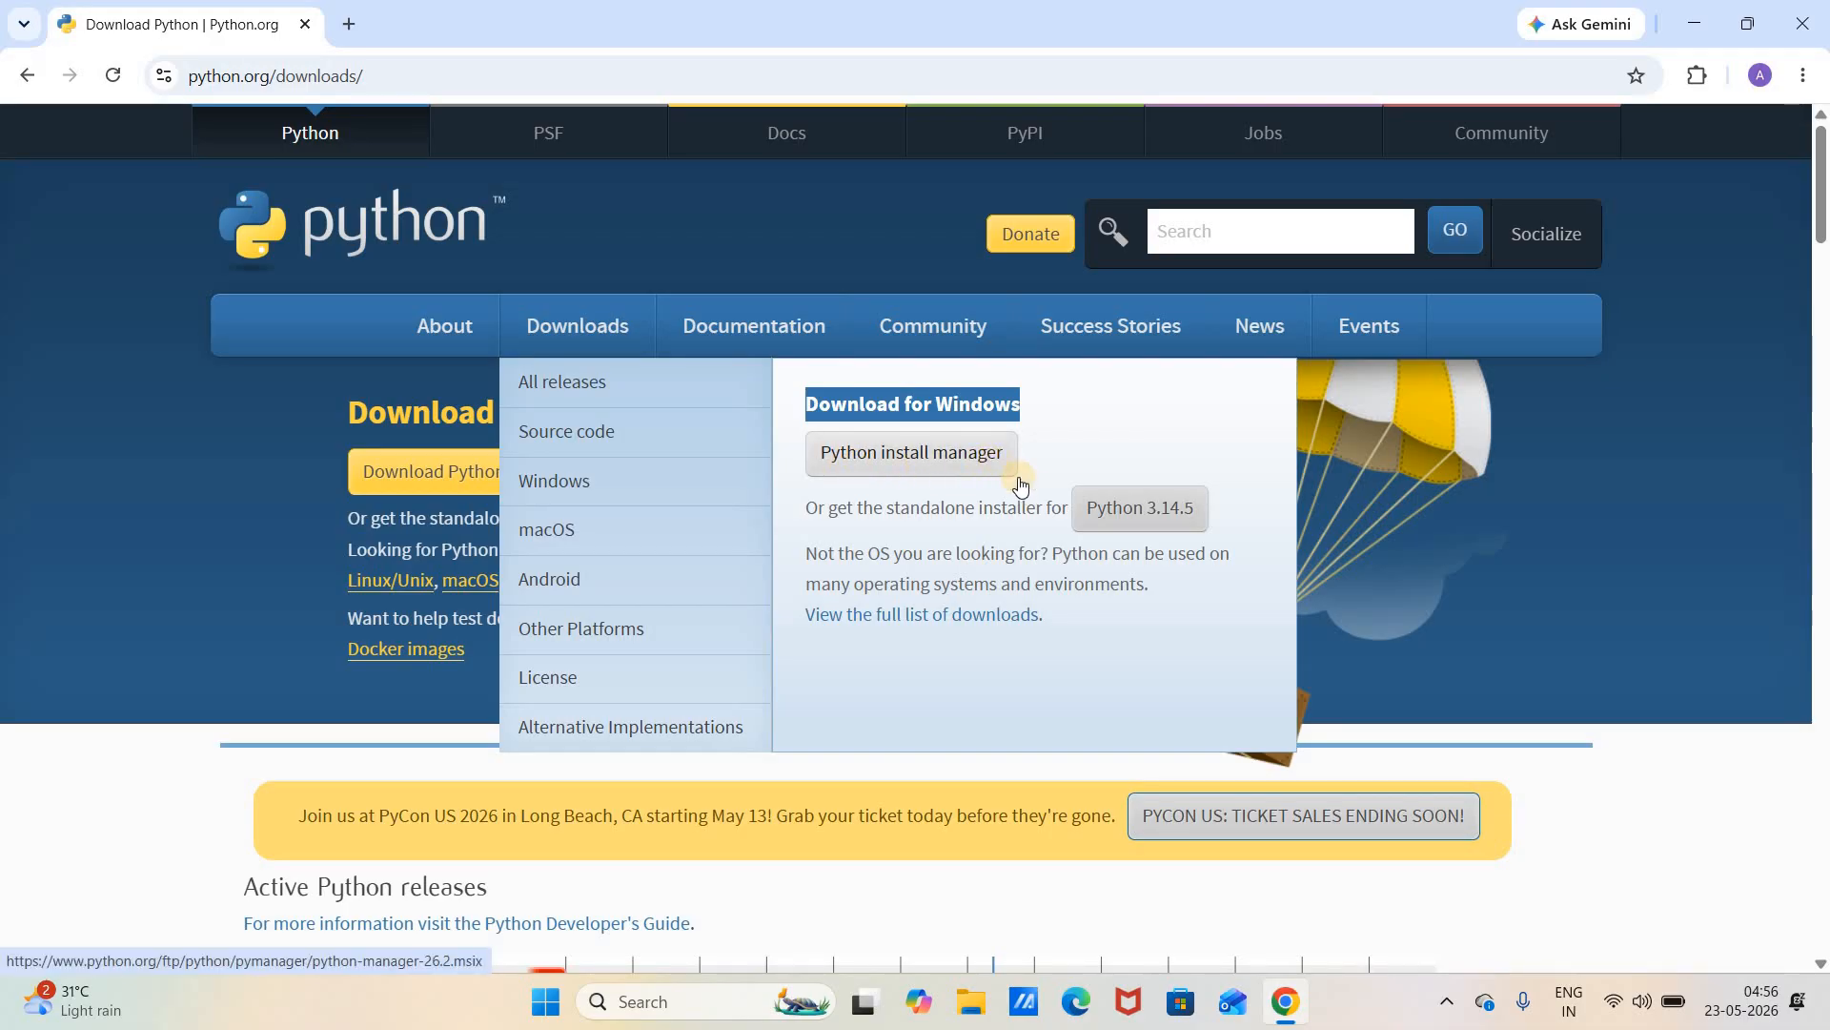
left_click_drag(873, 508, 1058, 508)
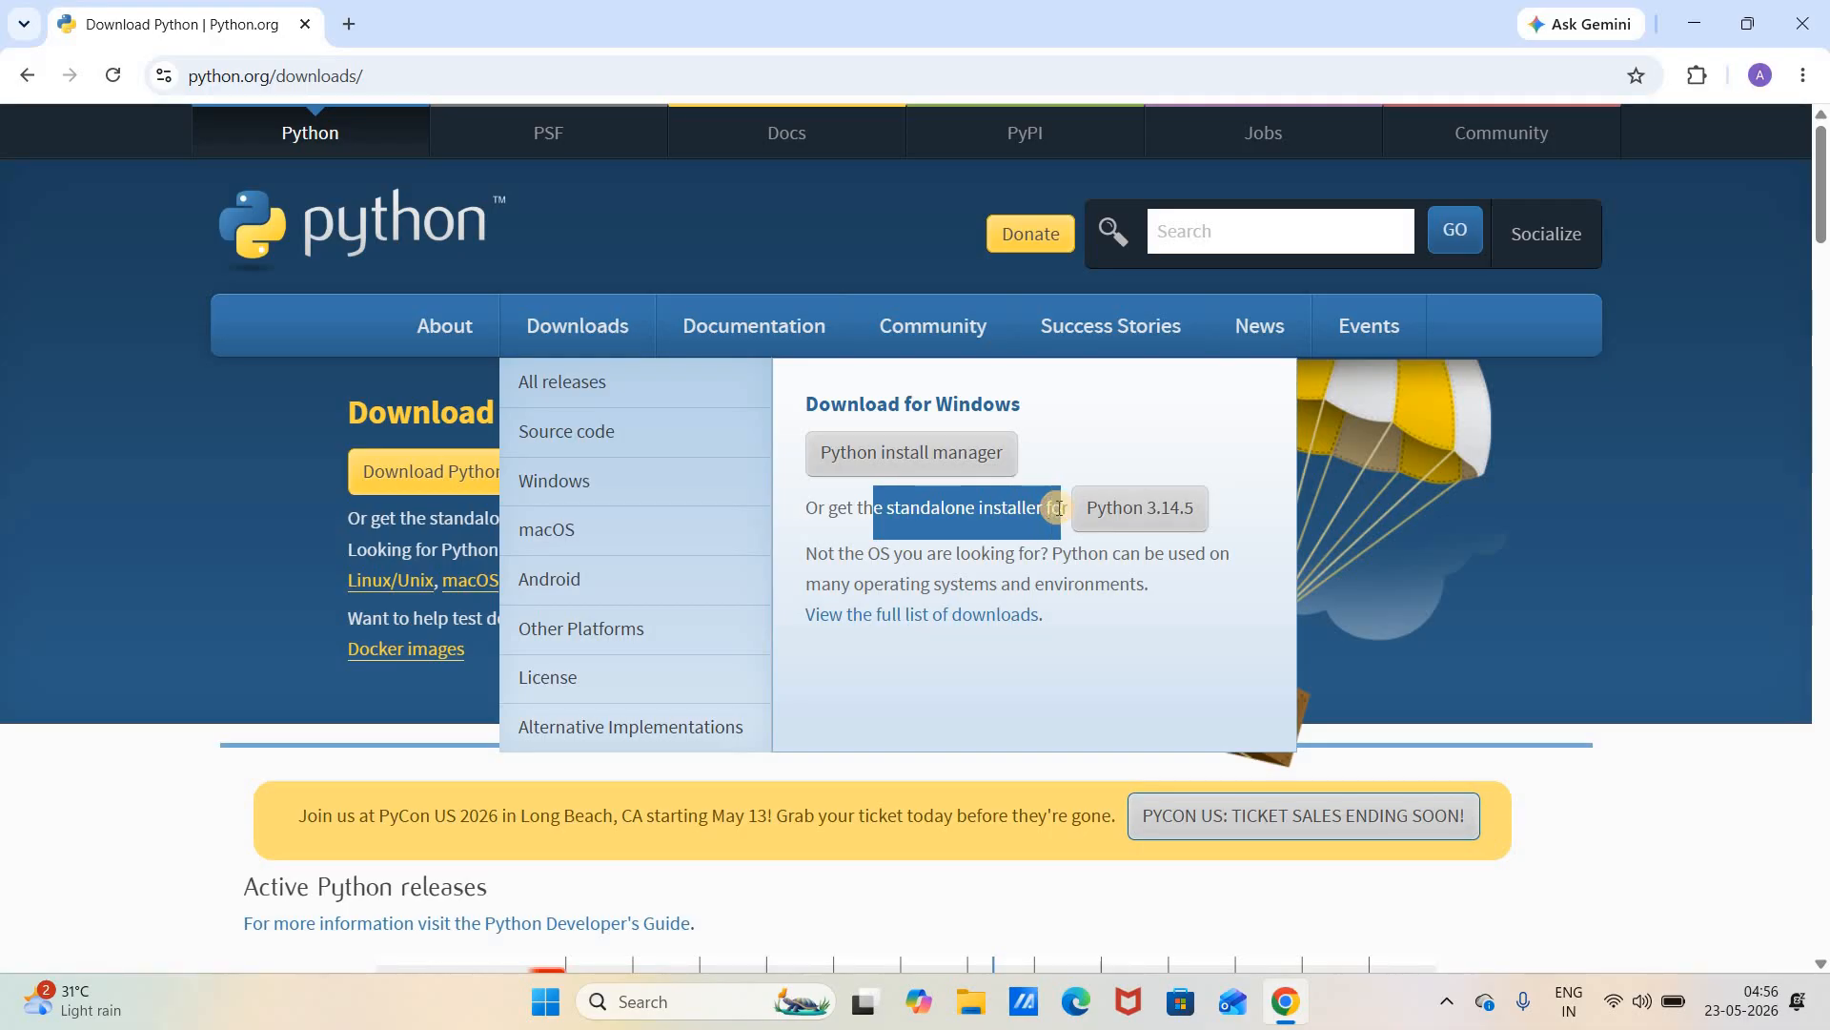
left_click(1121, 516)
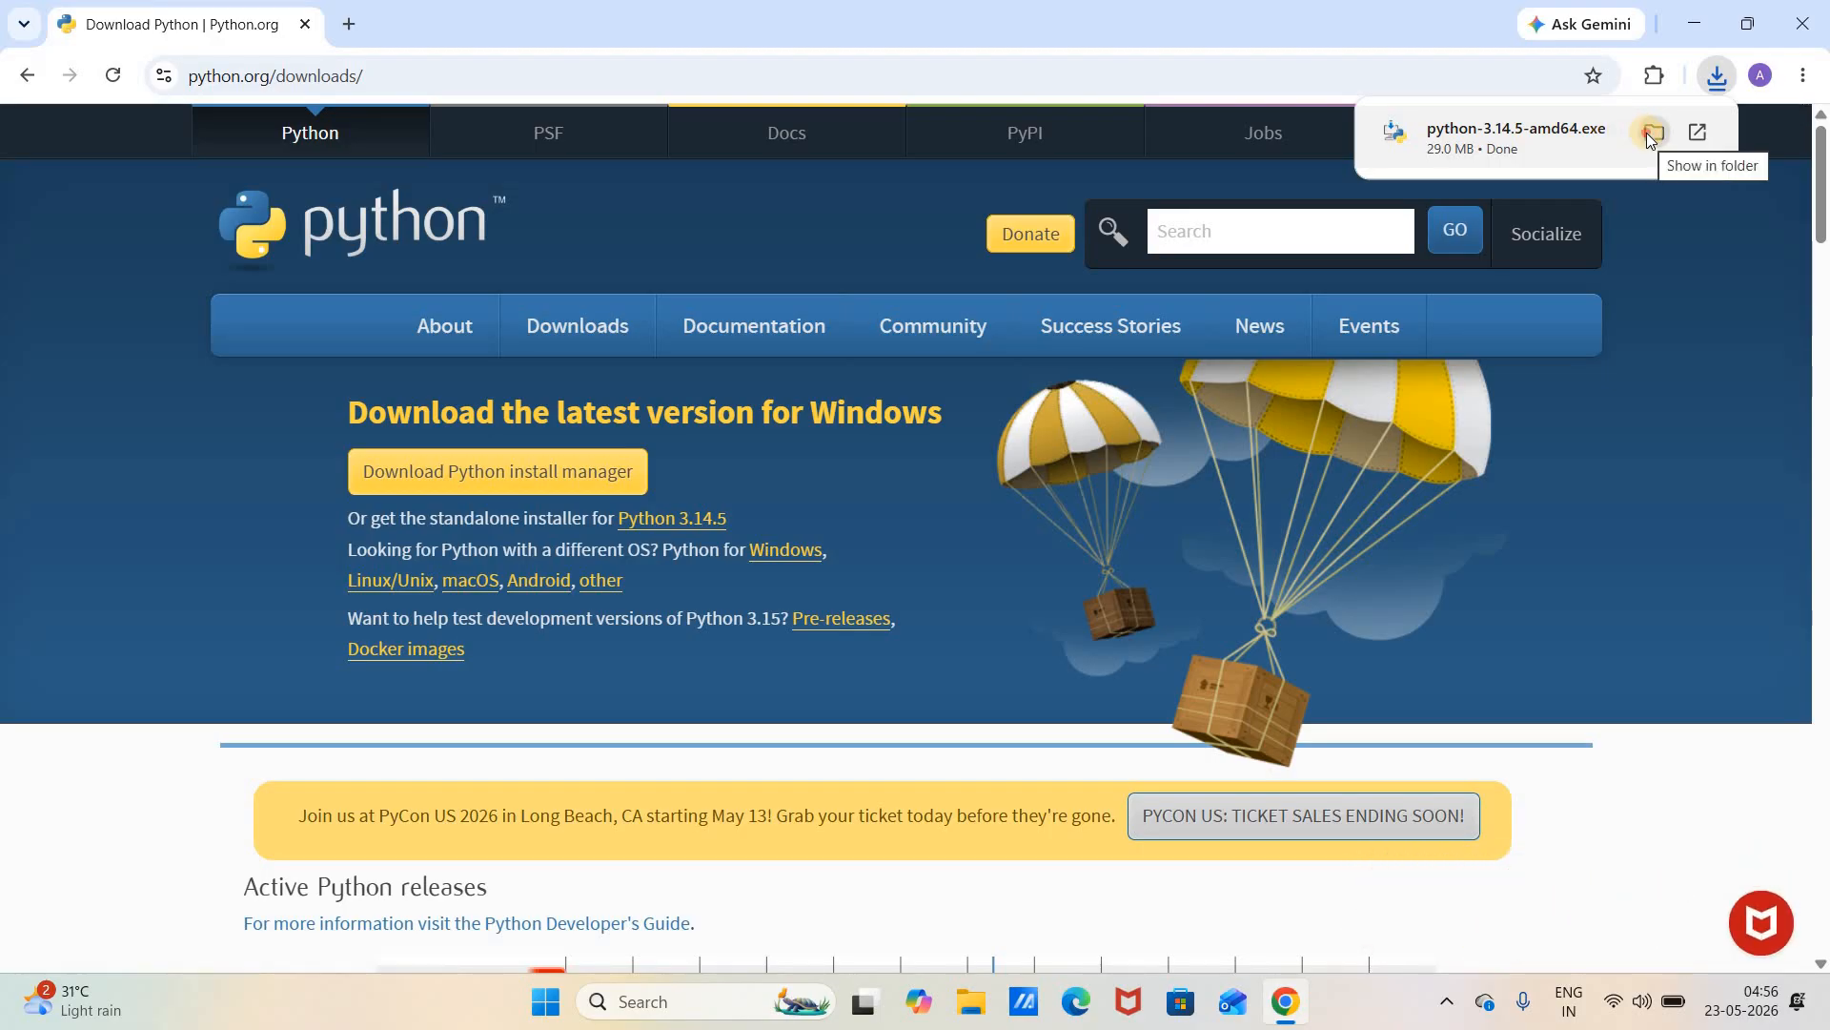
Show the downloaded python-3.14.5-amd64 file in its folder and run the installer
left_click(1652, 134)
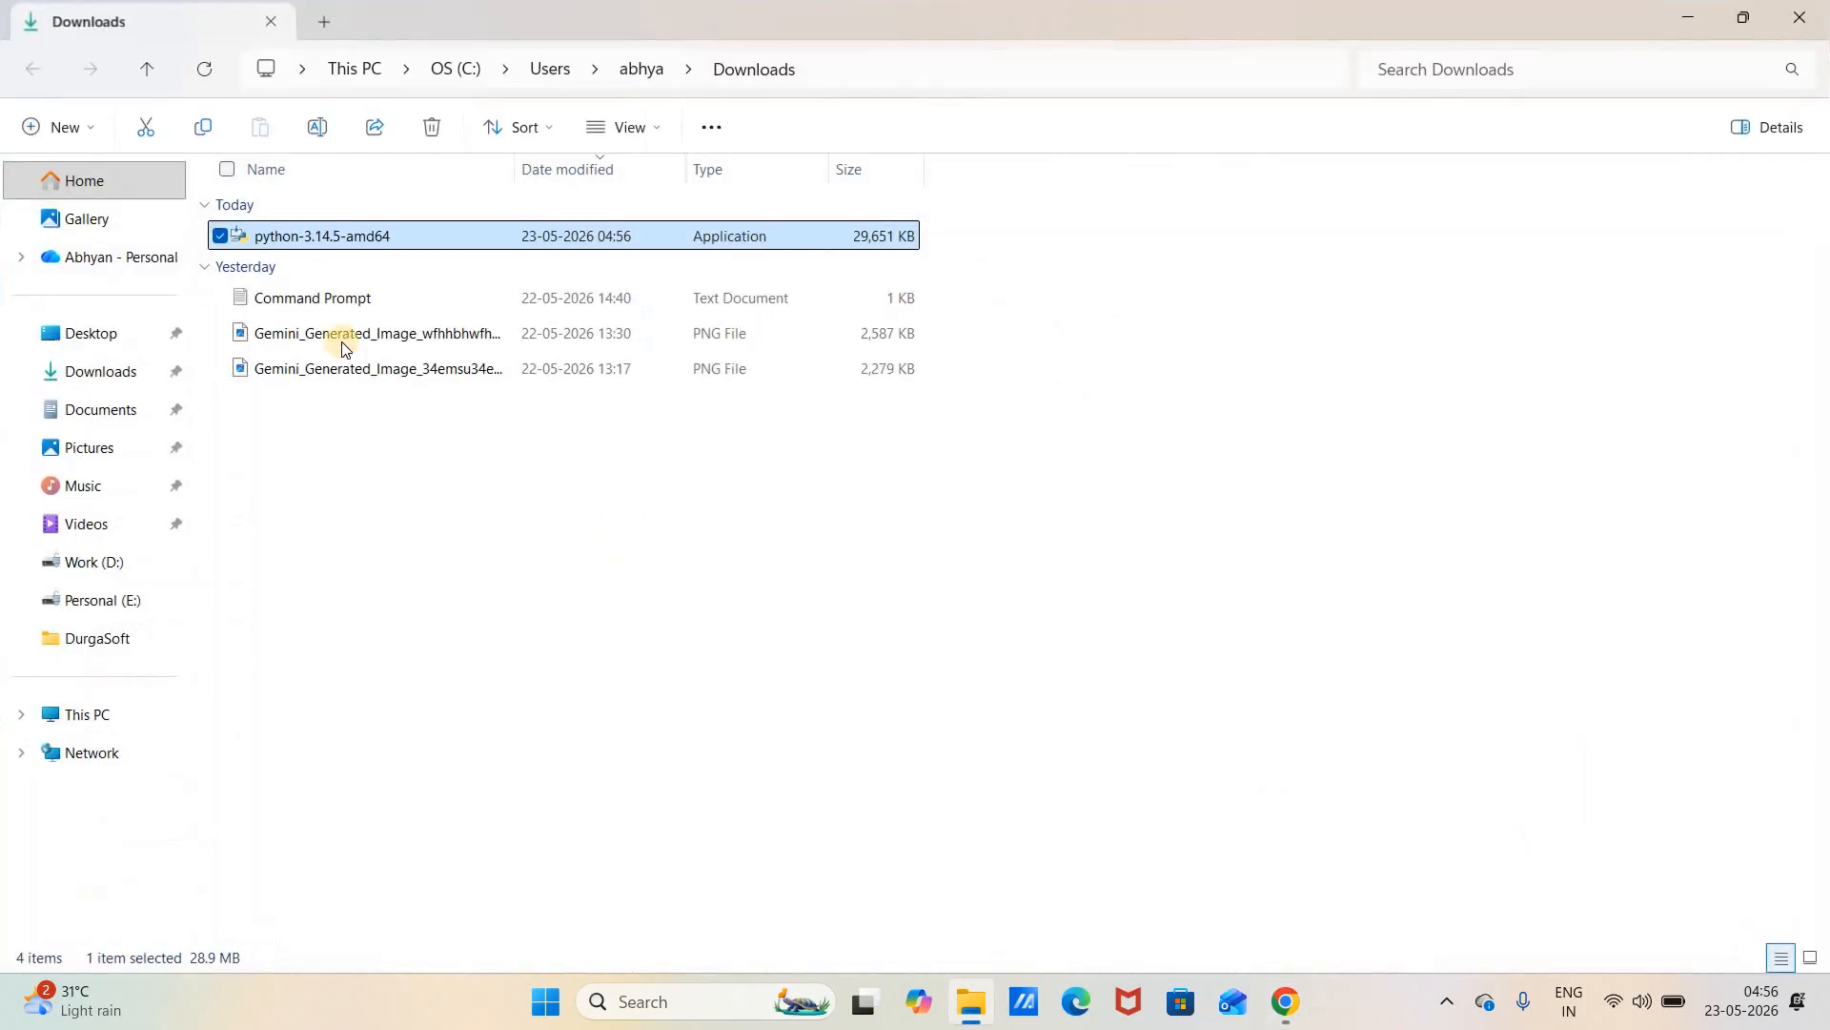
left_click(402, 235)
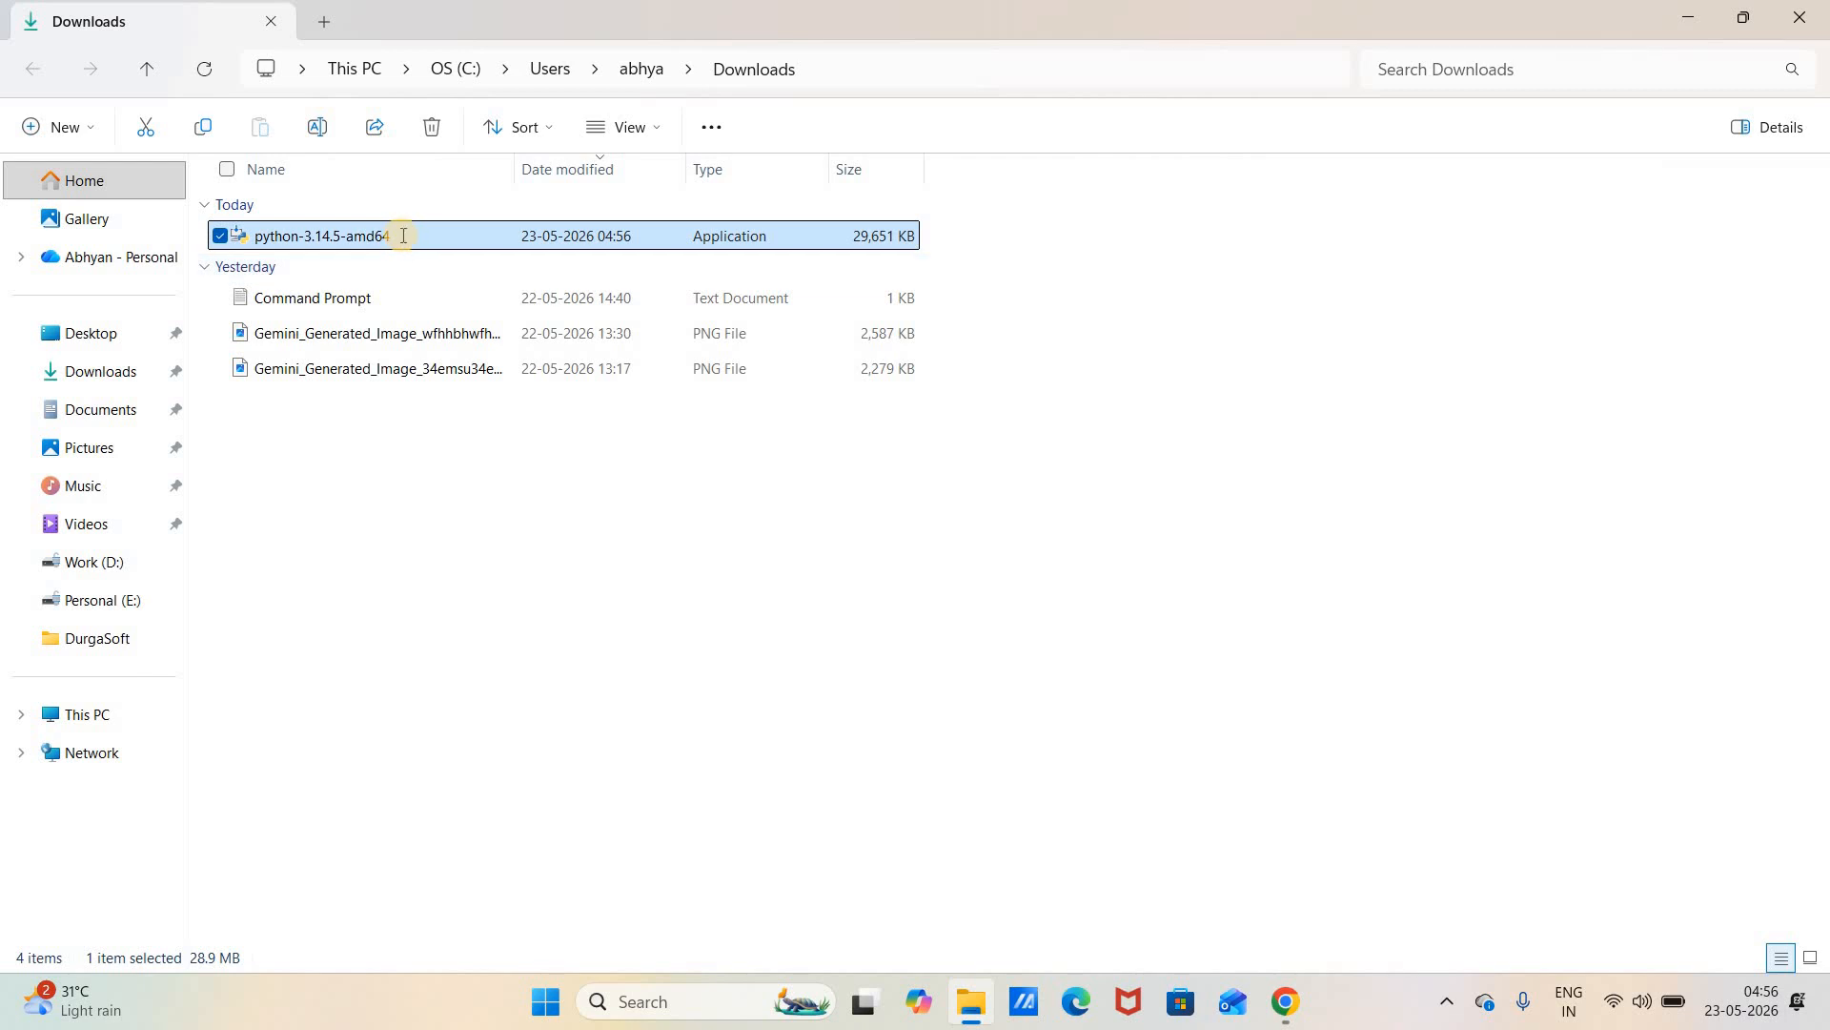
left_click(478, 237)
double_click(479, 236)
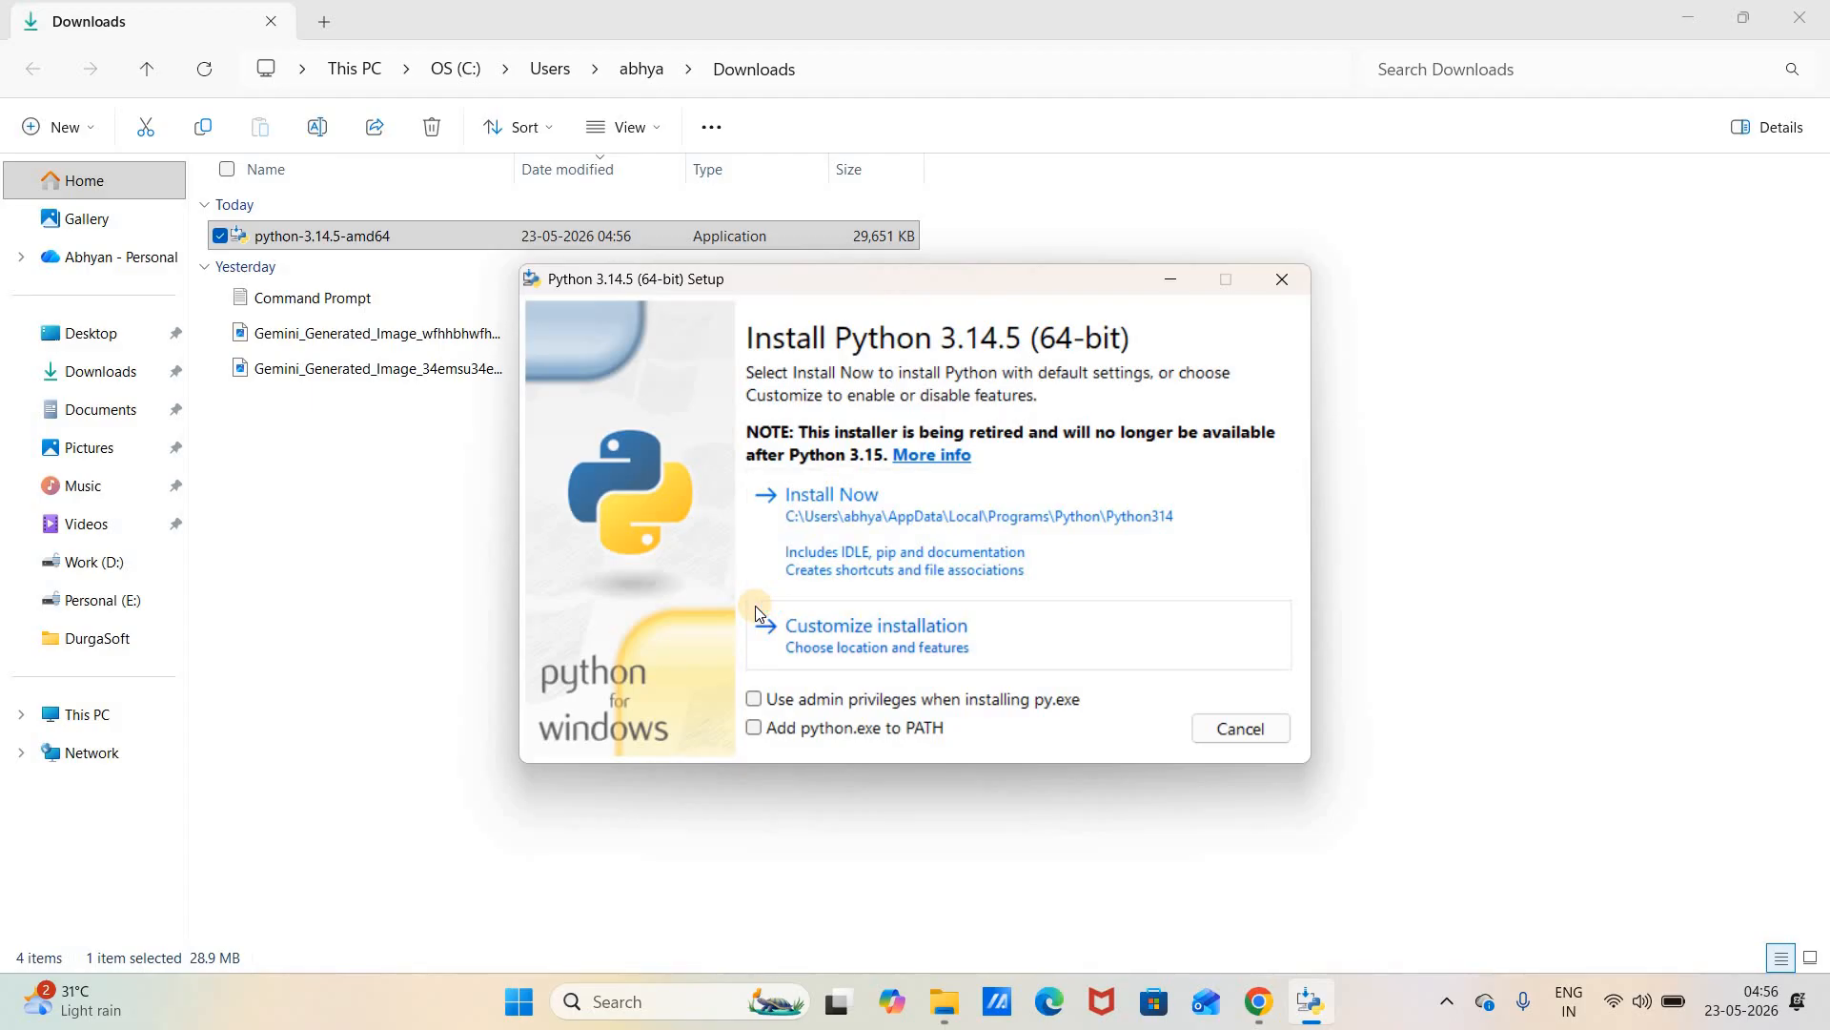
Enable admin privileges for installing py.exe and the option to add python.exe to PATH
left_click(754, 699)
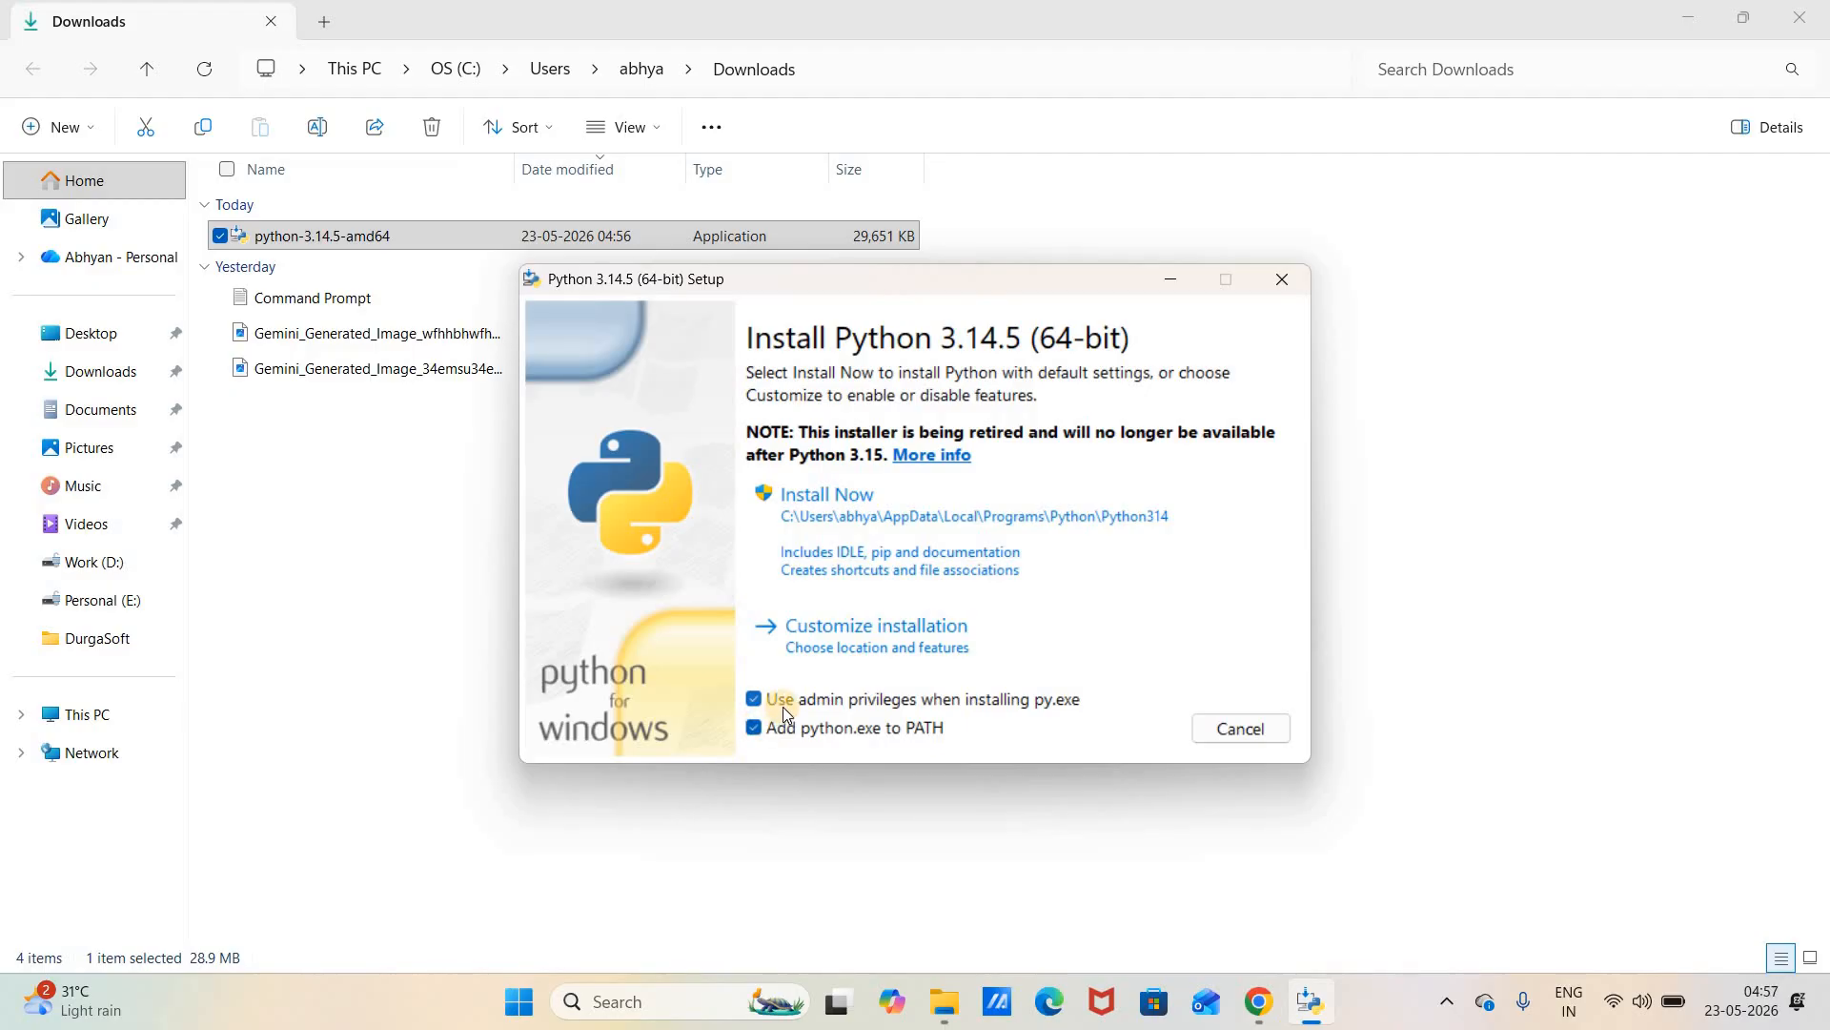
left_click(756, 728)
left_click(780, 732)
left_click(773, 739)
left_click_drag(766, 740, 884, 750)
Install Python 3.14.5 with the default settings, allow the elevation request, and close the setup when it finishes
left_click(909, 522)
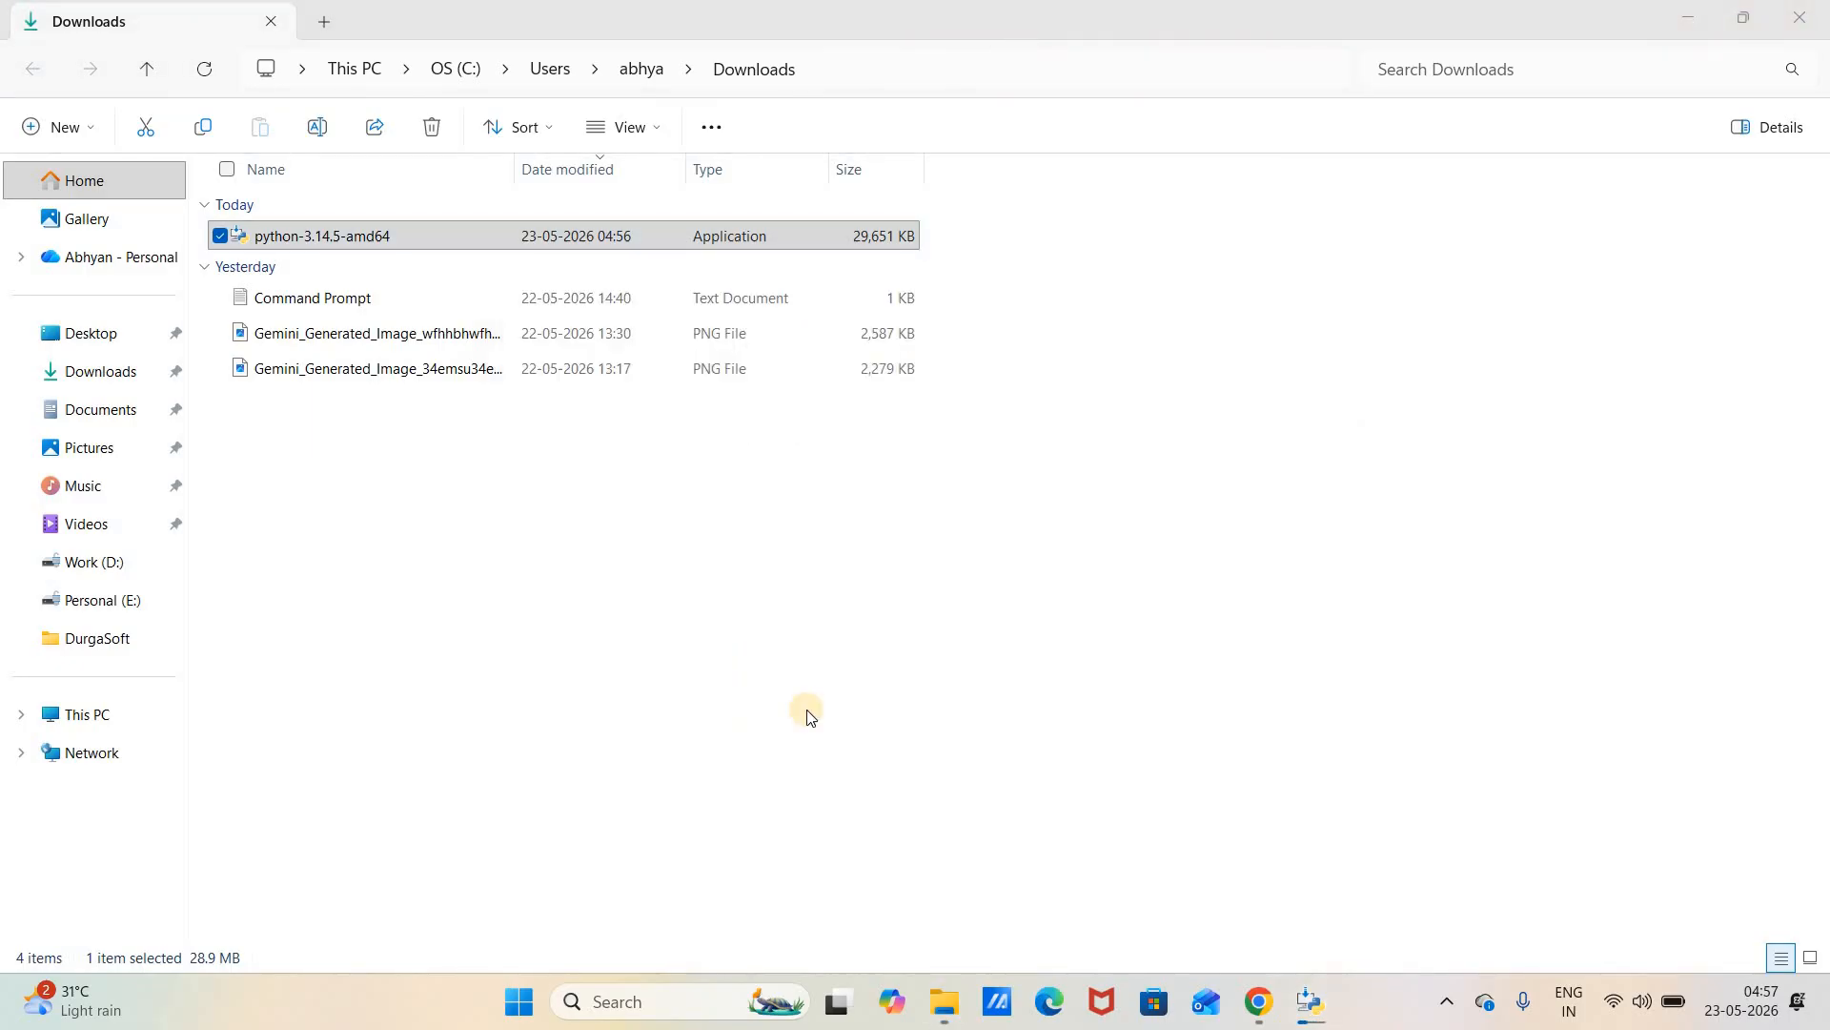
left_click(1331, 1010)
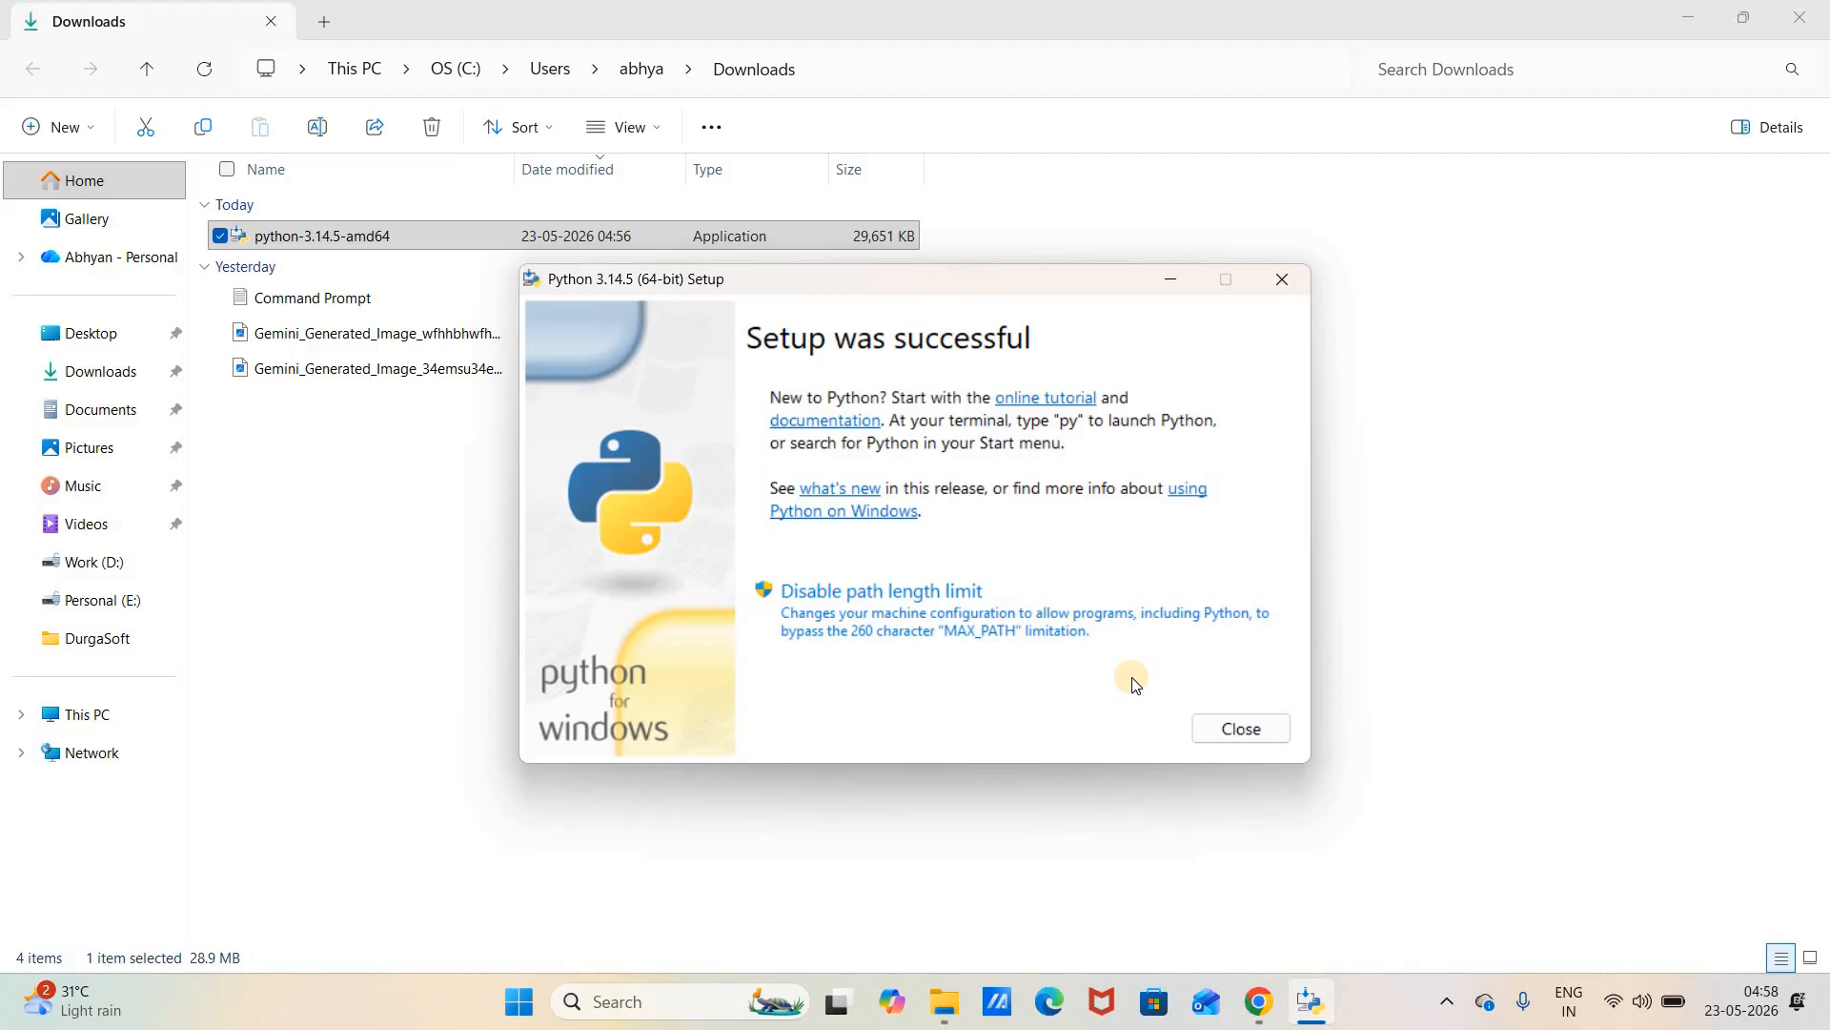
left_click(1238, 726)
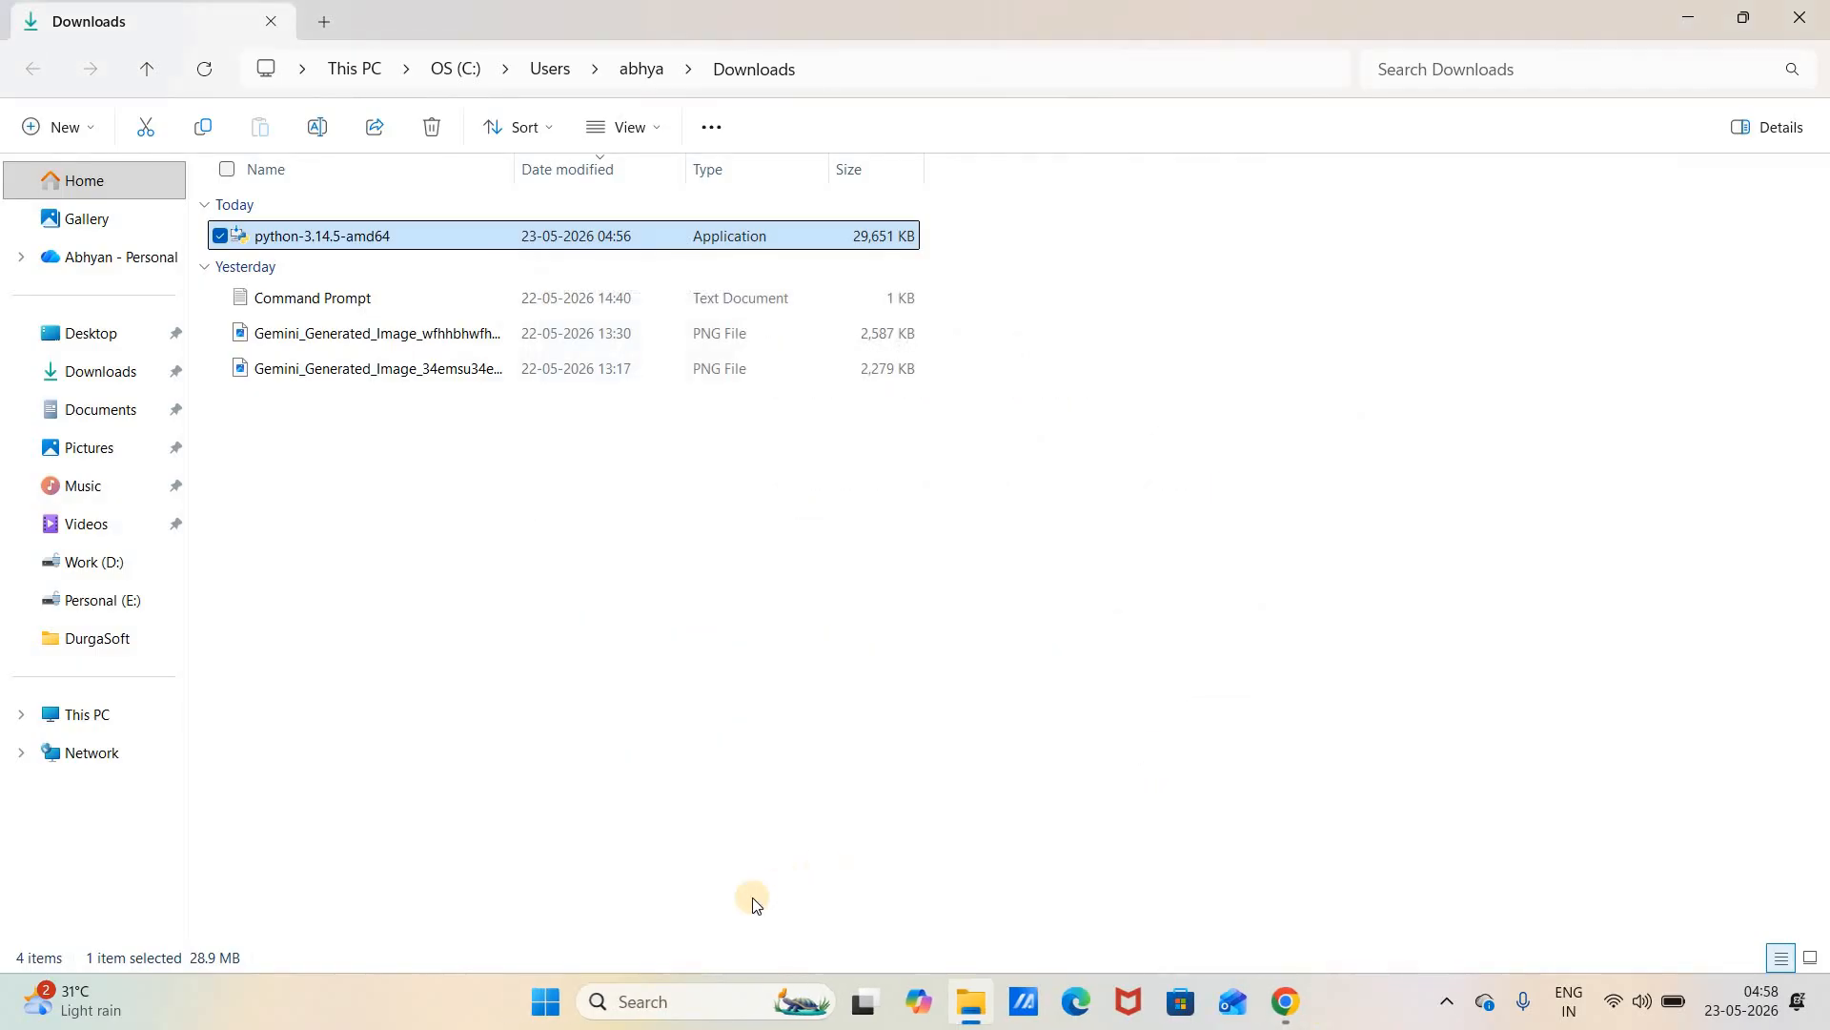
Open a new Command Prompt from the Windows search and maximize it
left_click(680, 997)
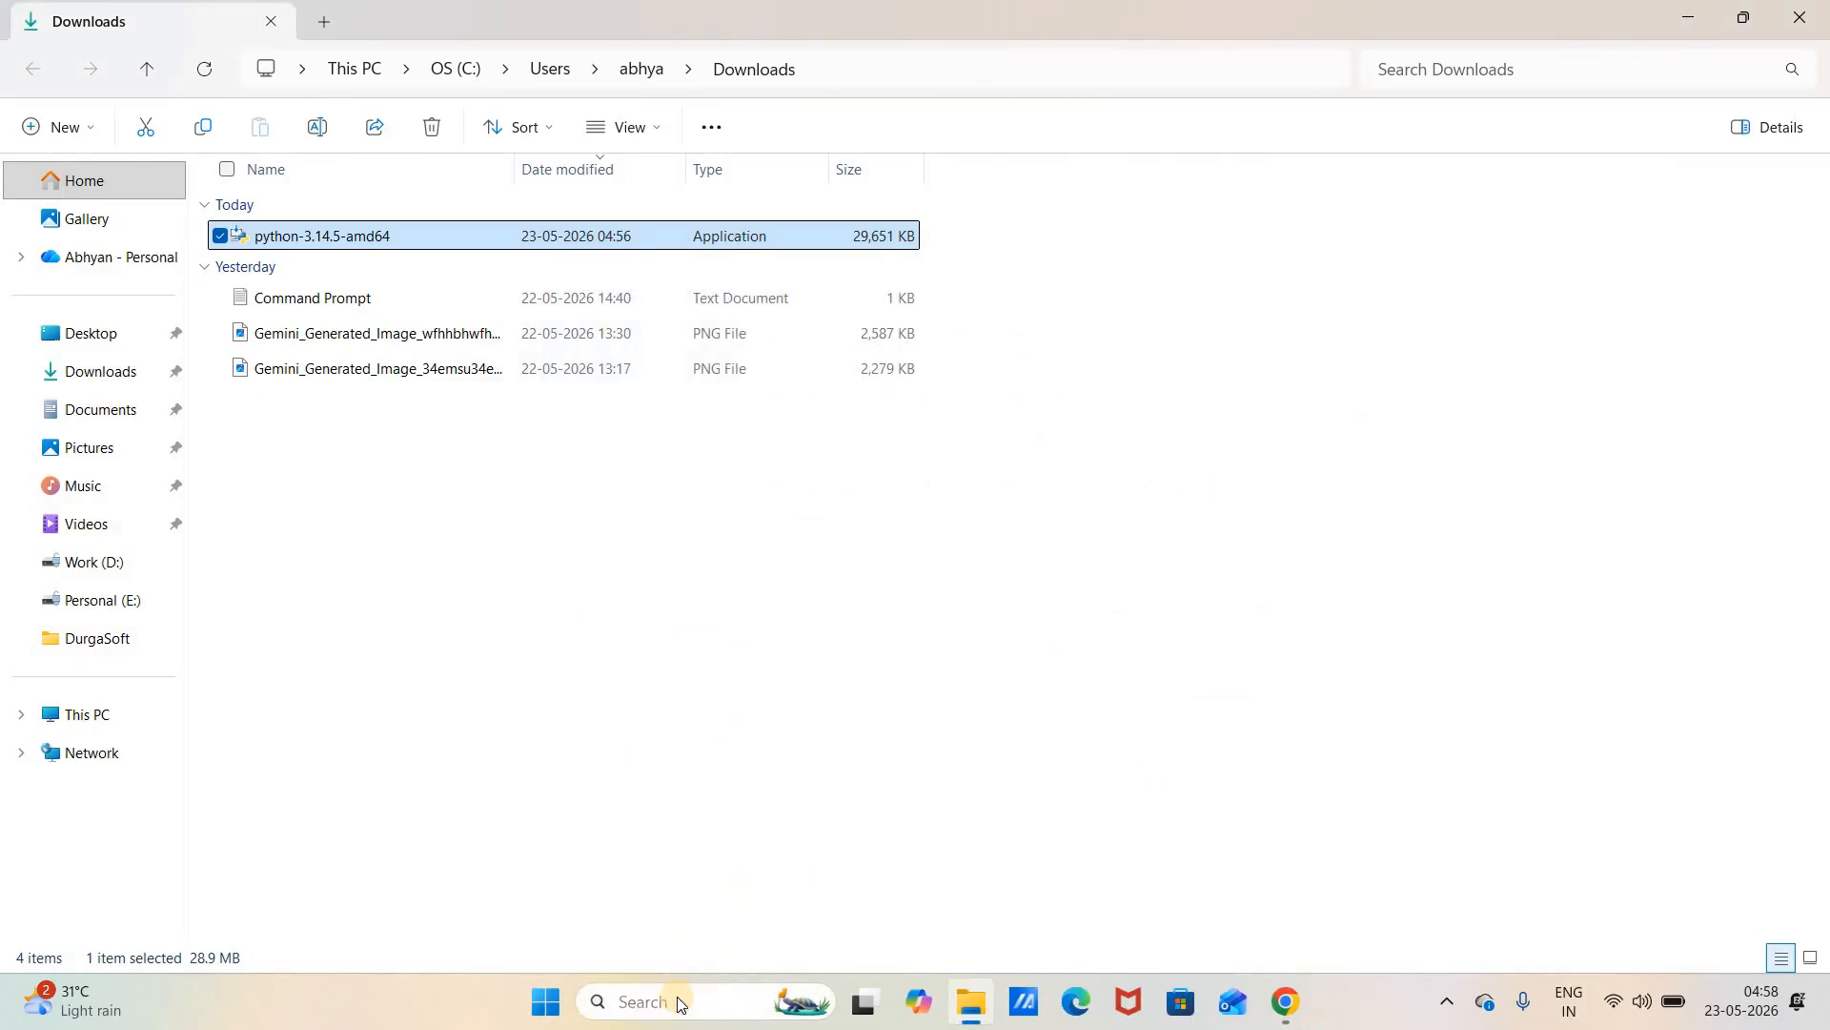
type("cmd")
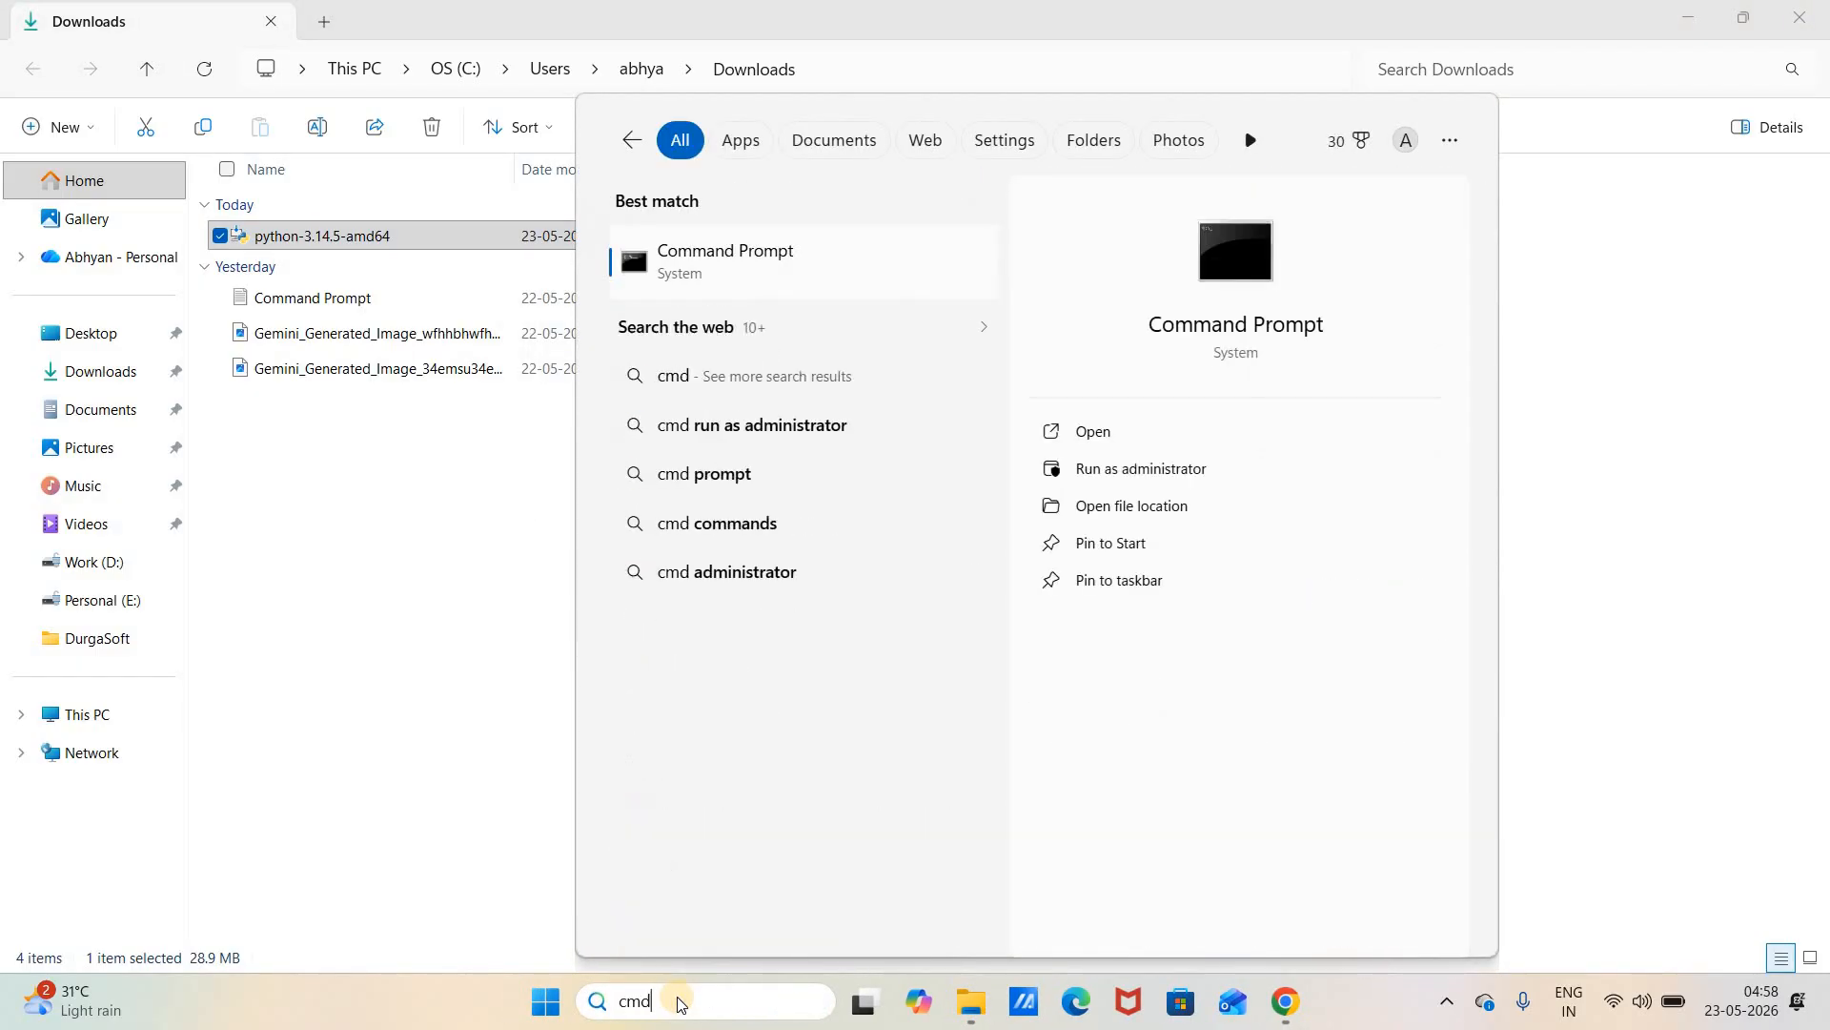
left_click(747, 254)
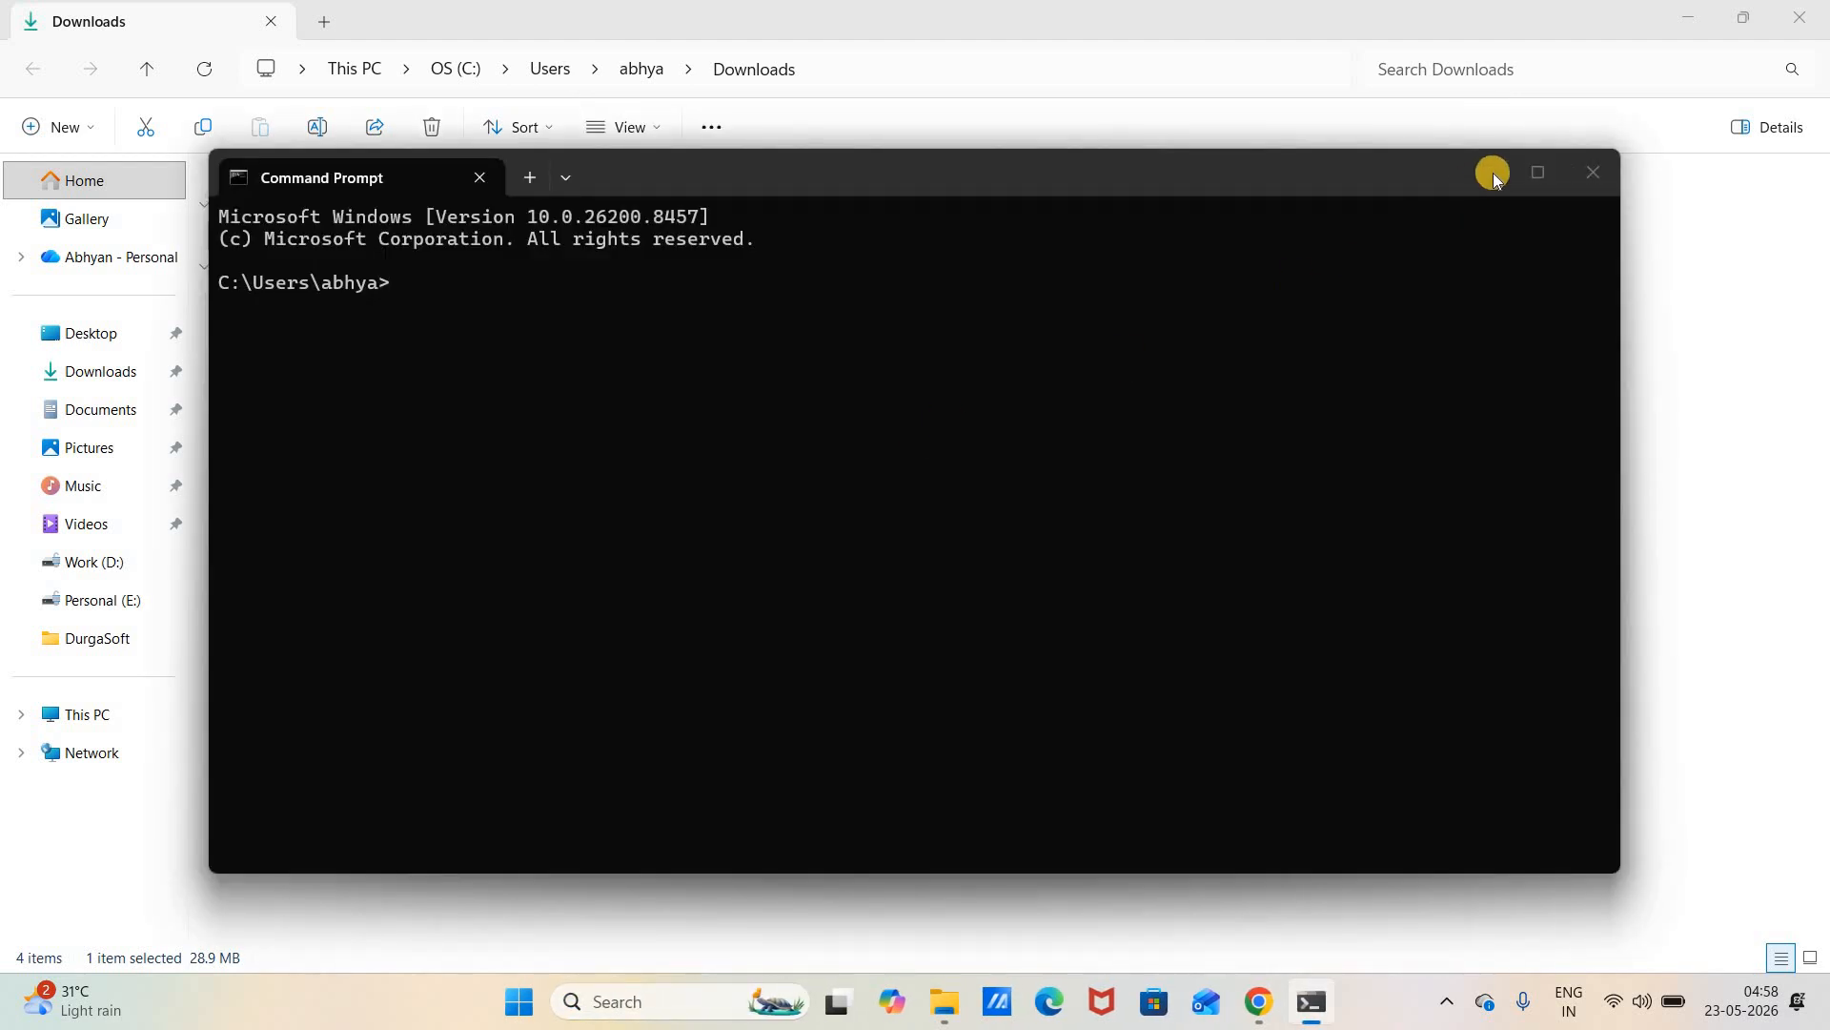
left_click(1553, 183)
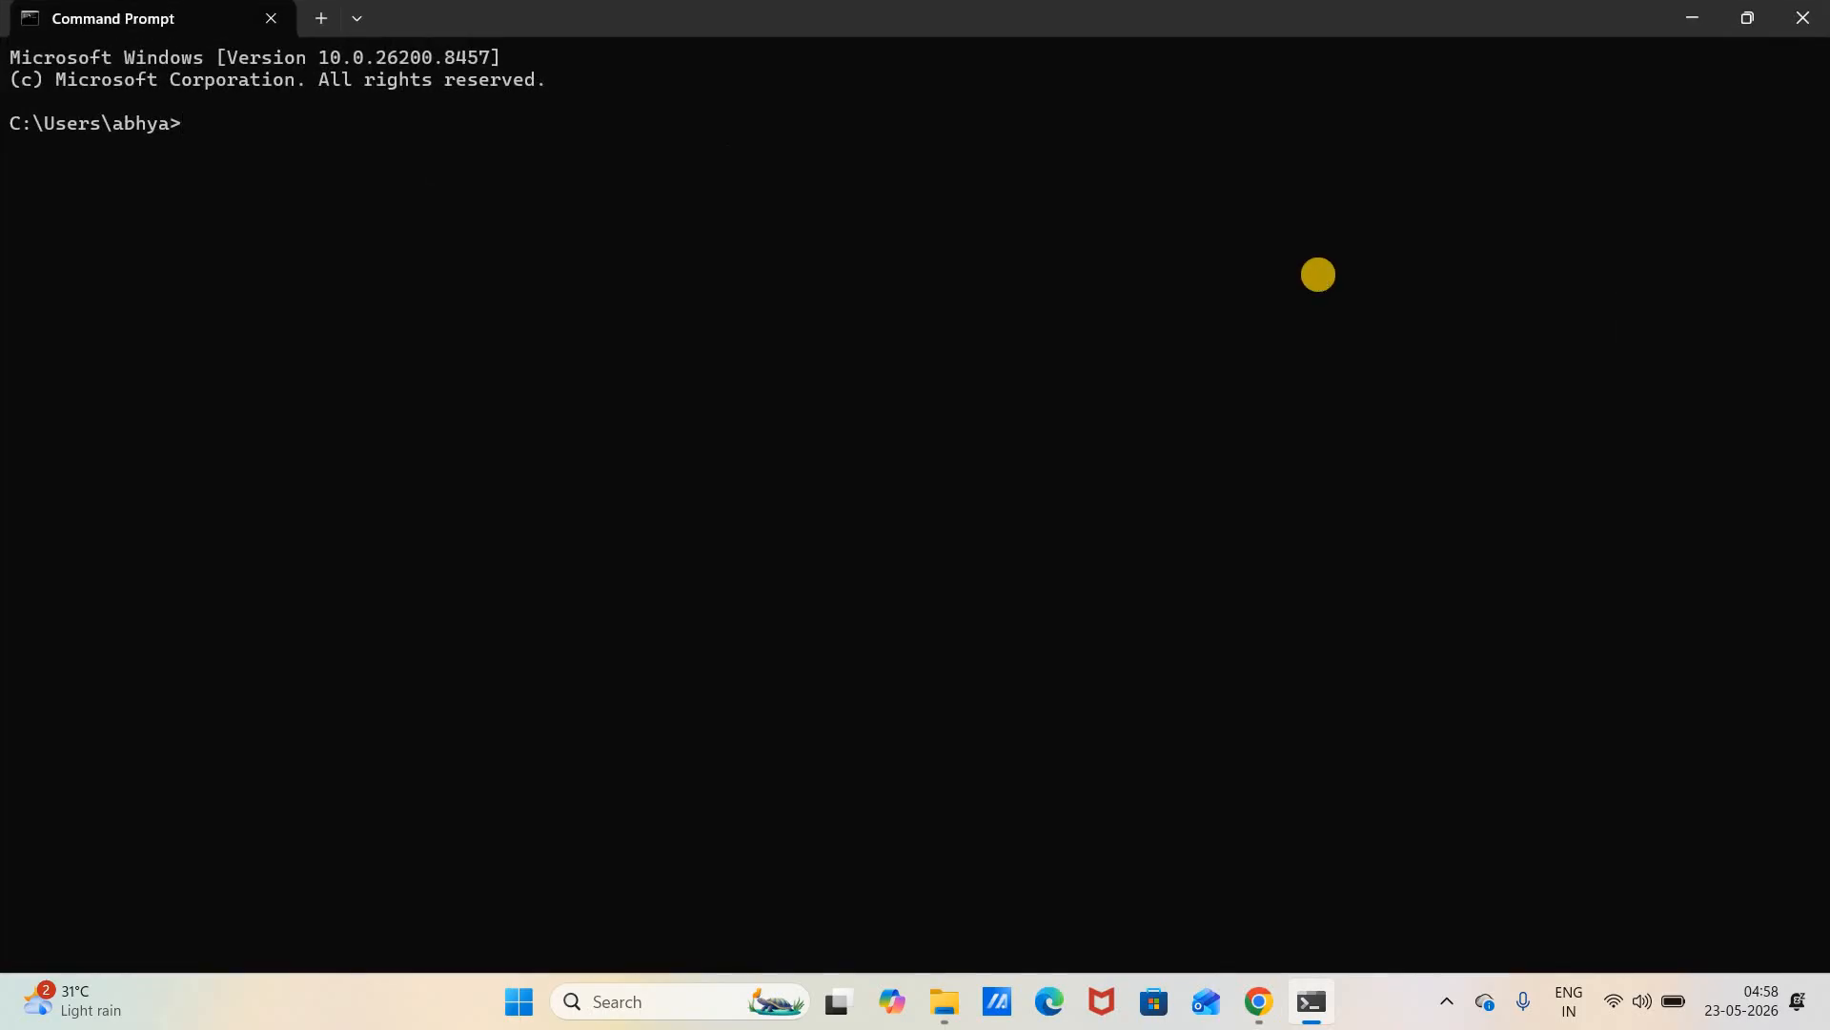
Verify the Python installation with python --version and highlight the reported version number
type("python --version")
key("Return")
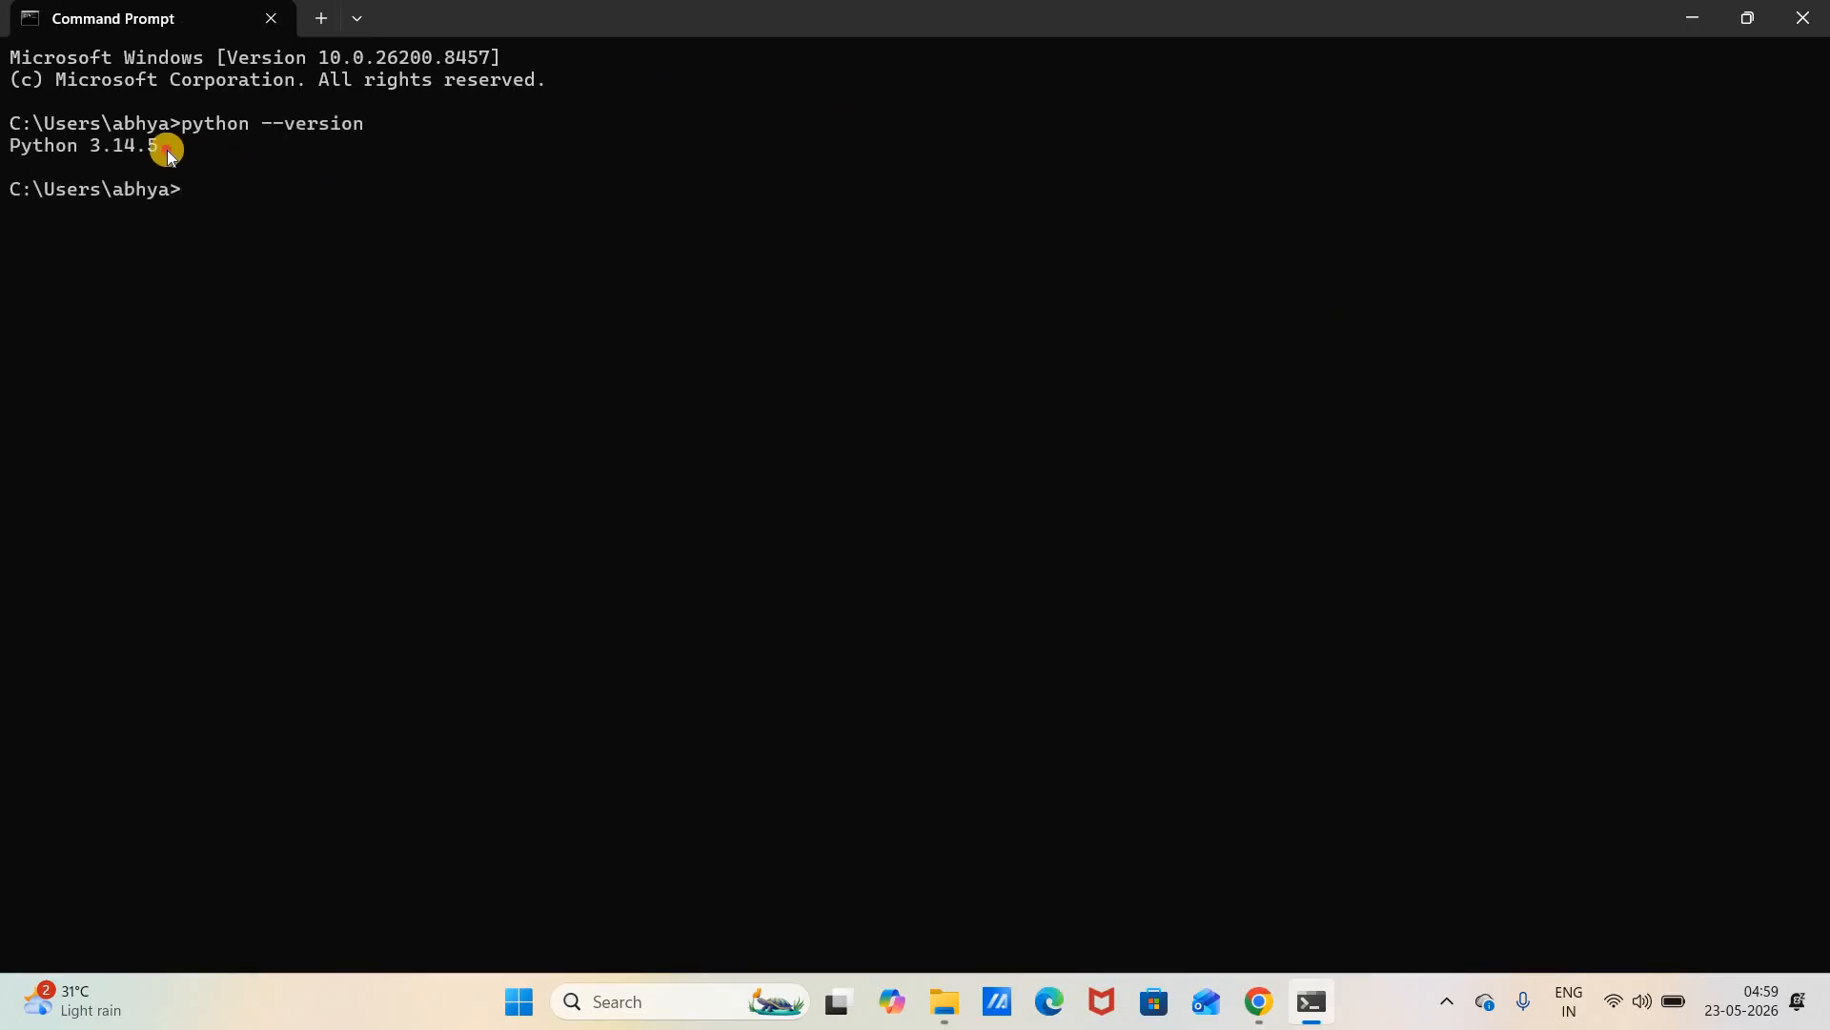
left_click_drag(164, 147, 11, 145)
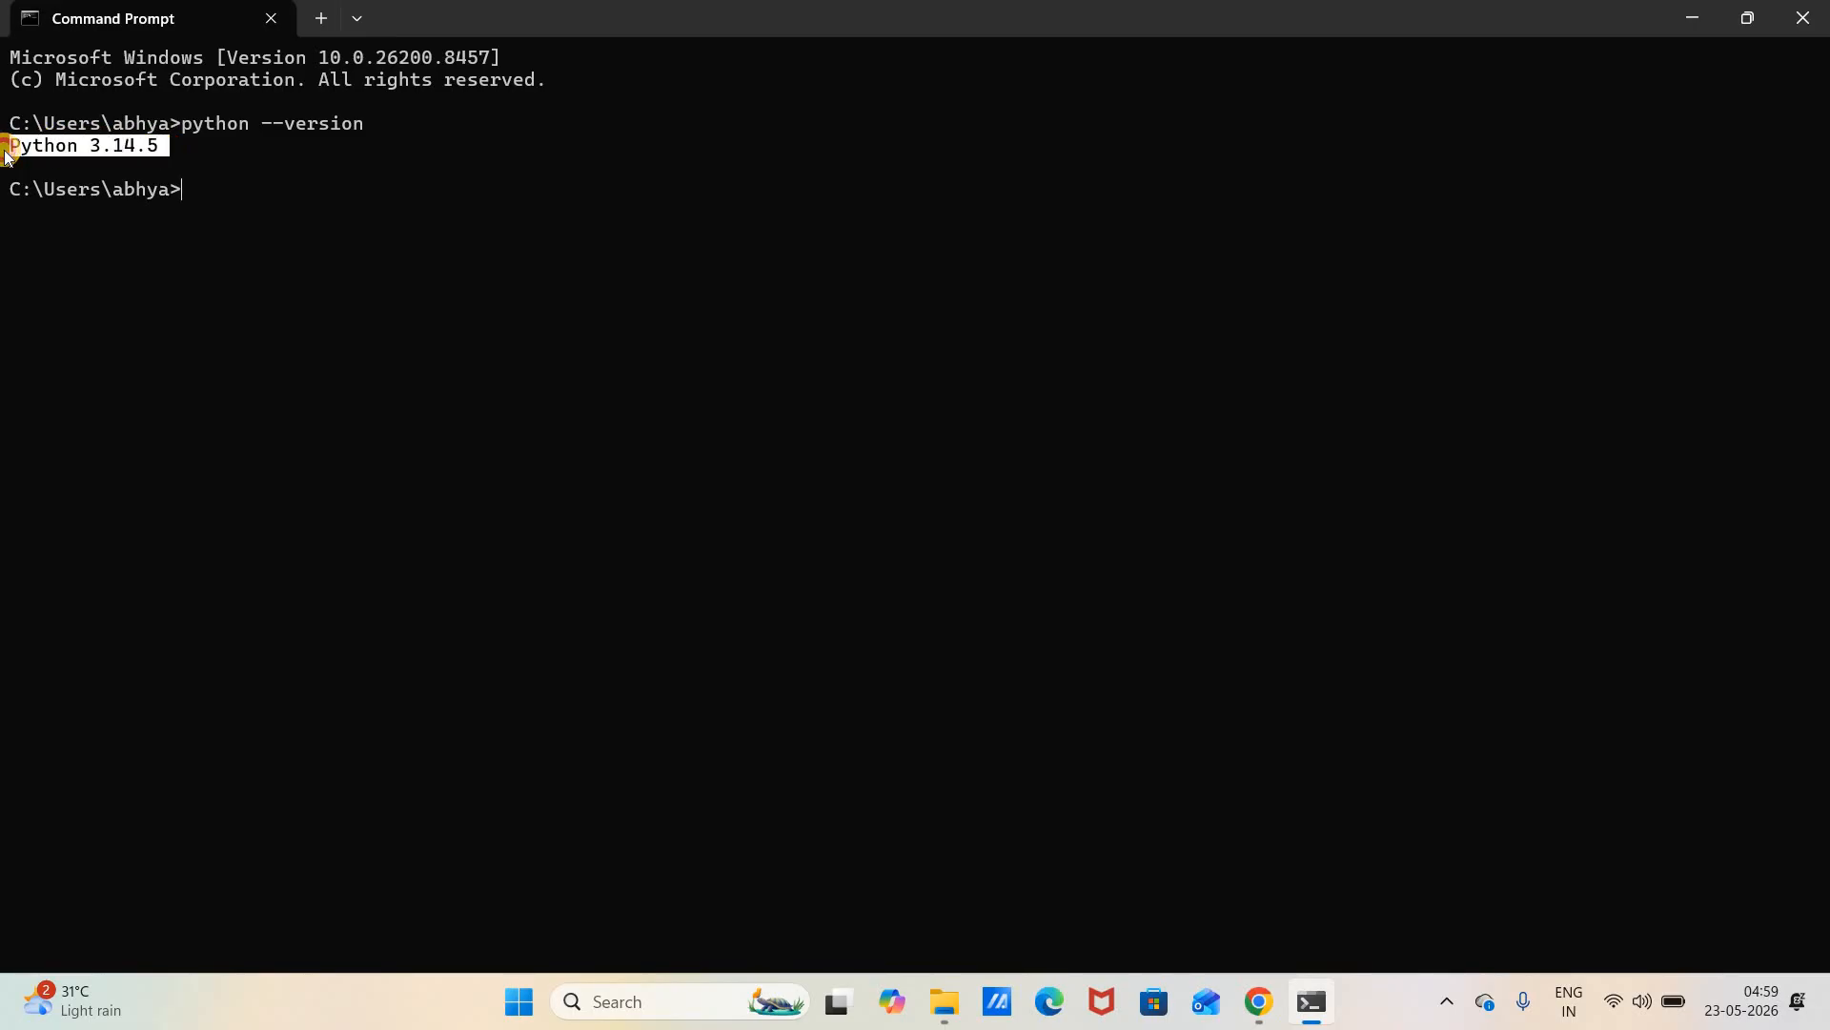
left_click(89, 151)
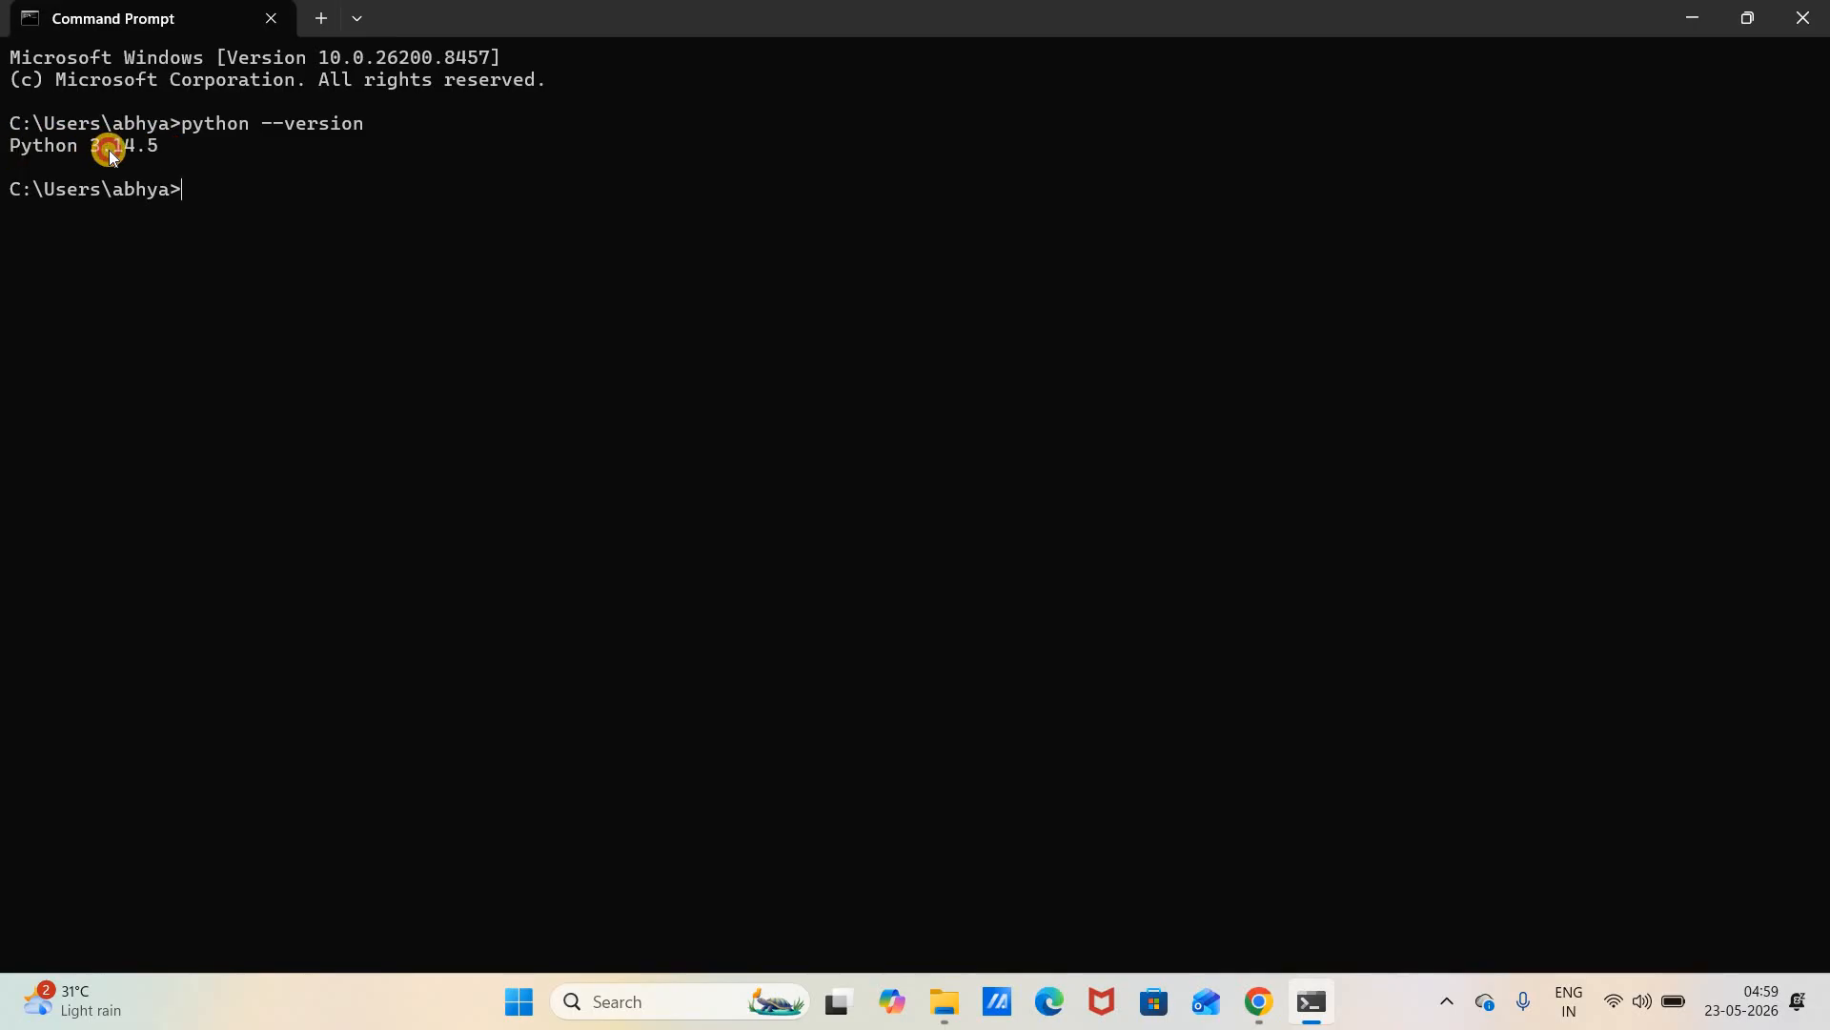
left_click_drag(141, 151, 159, 152)
Find IDLE (Python 3.14 64-bit) through the Windows search, open it, and maximize the shell window
left_click(625, 998)
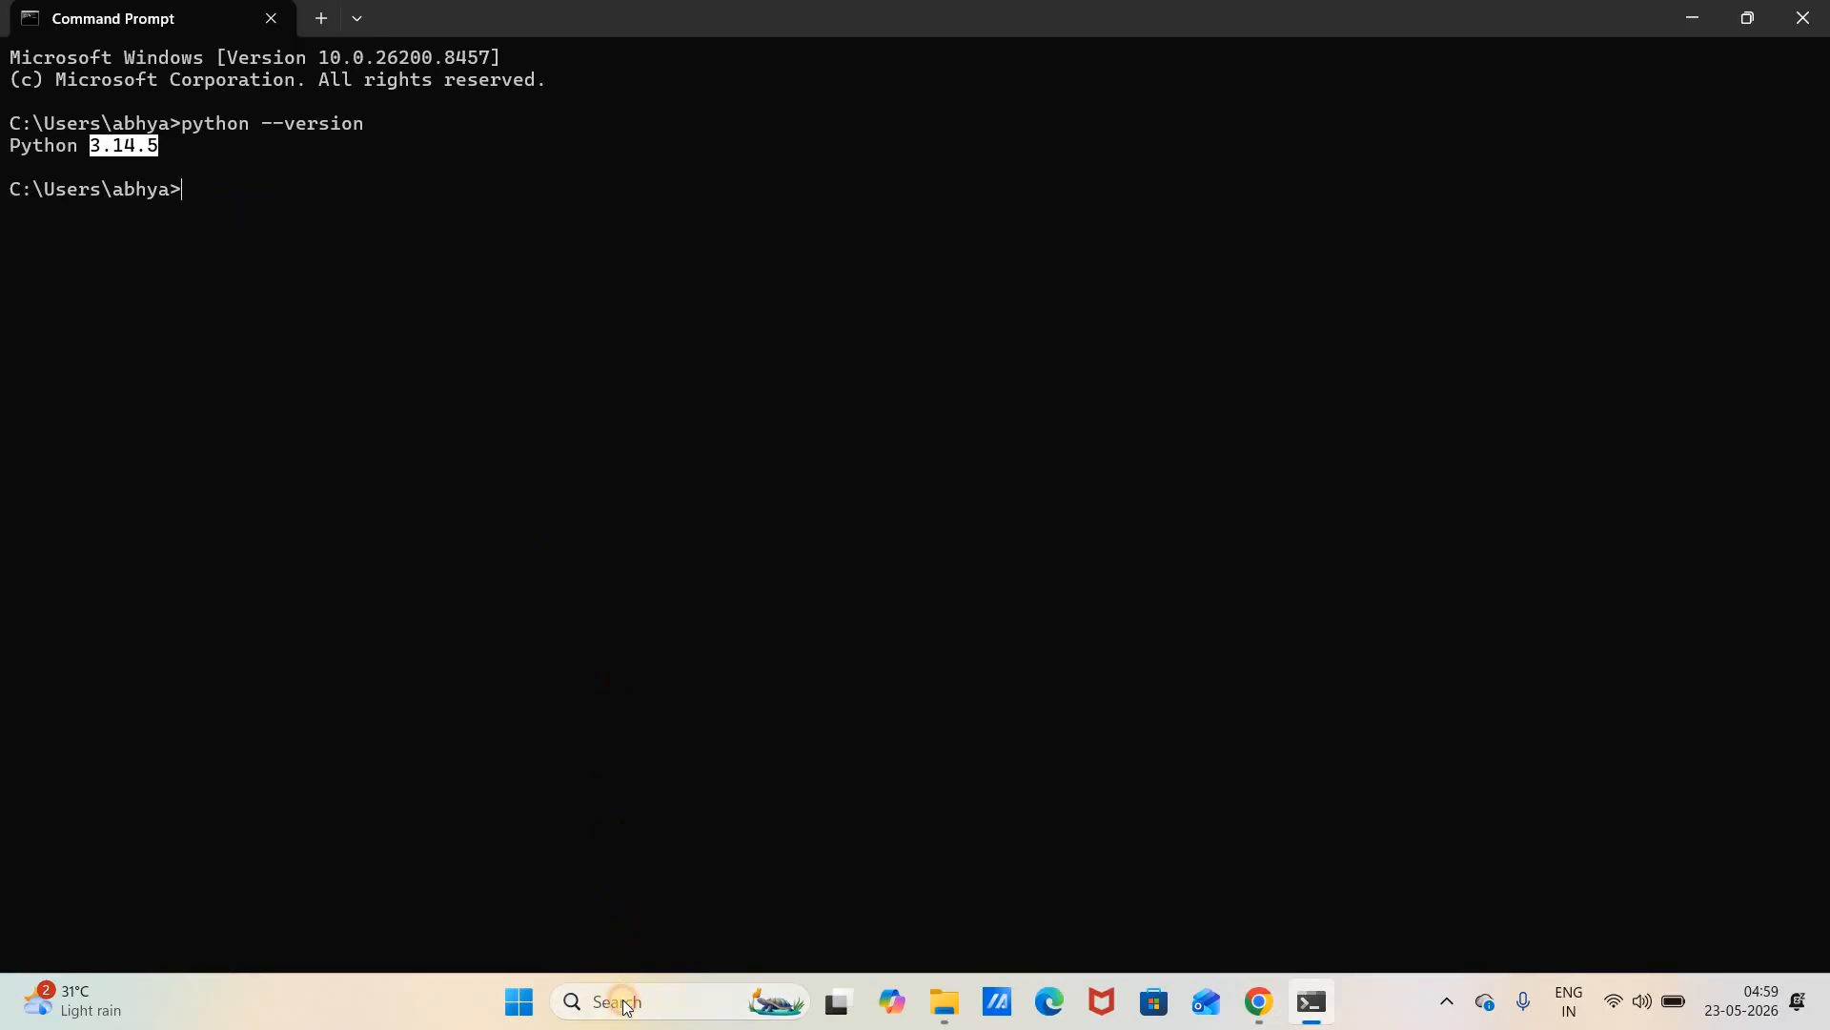
type("idle")
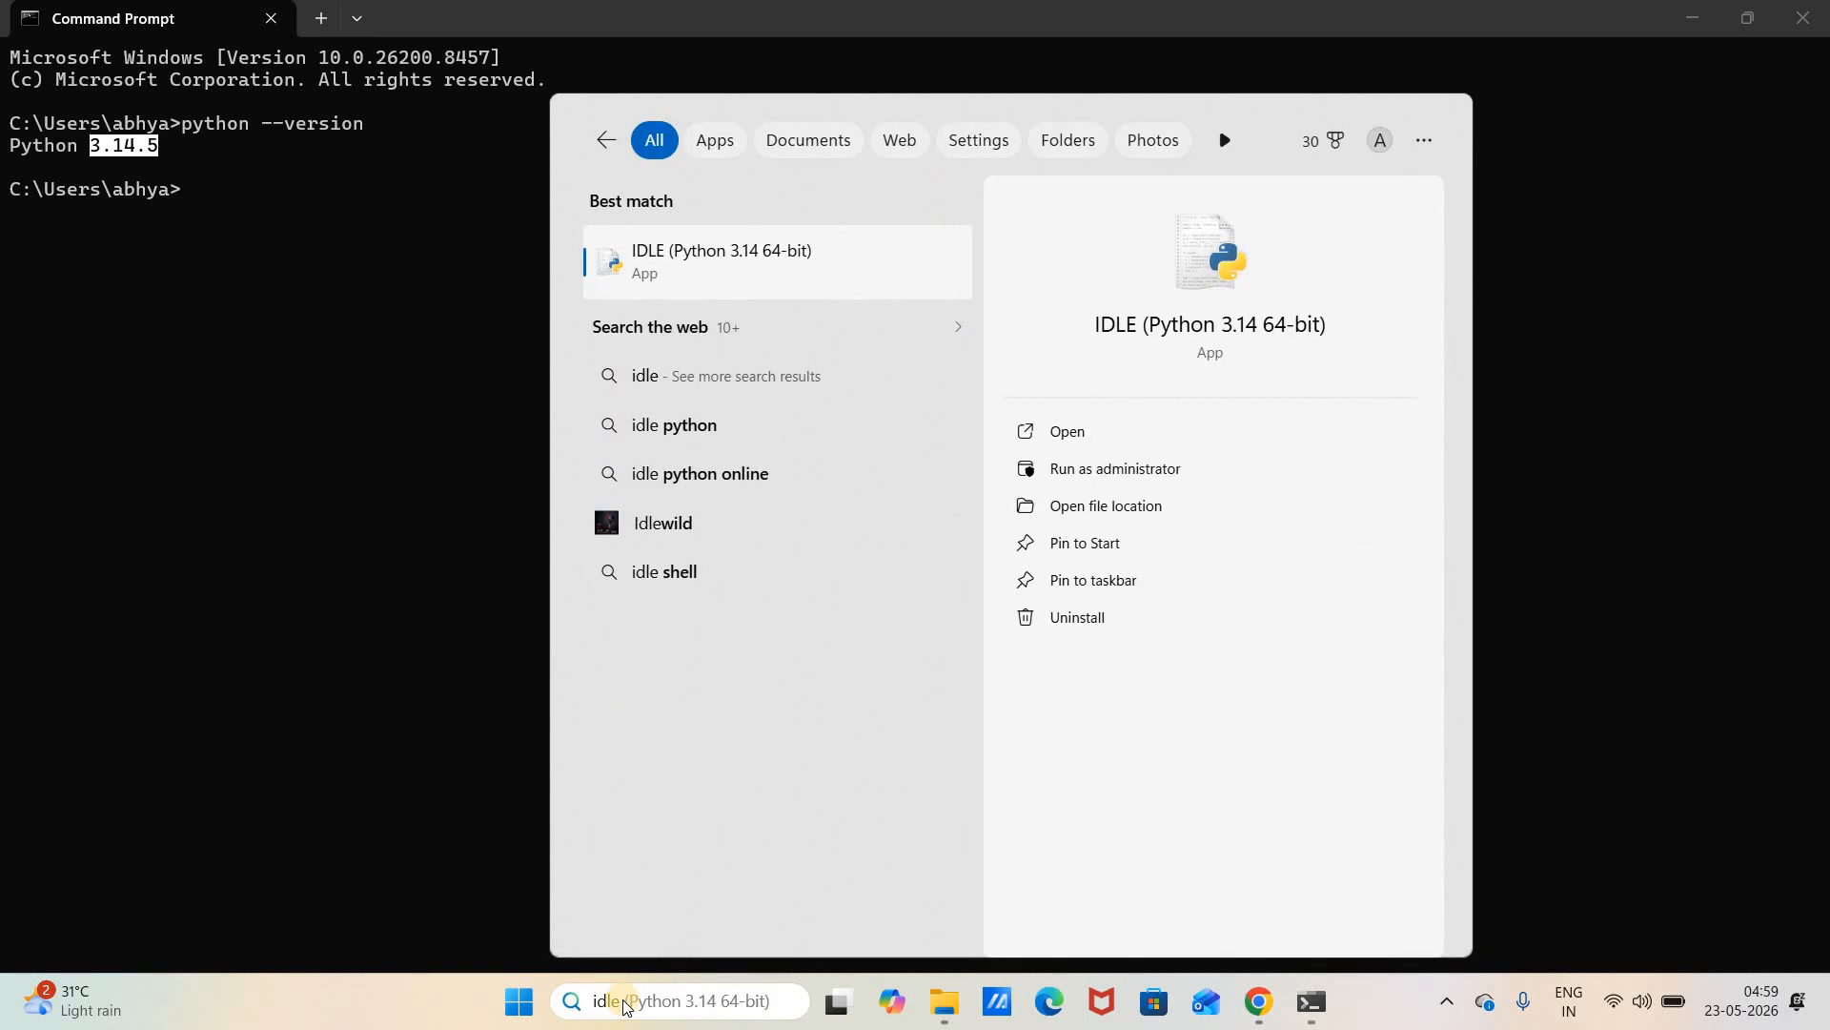
left_click(703, 258)
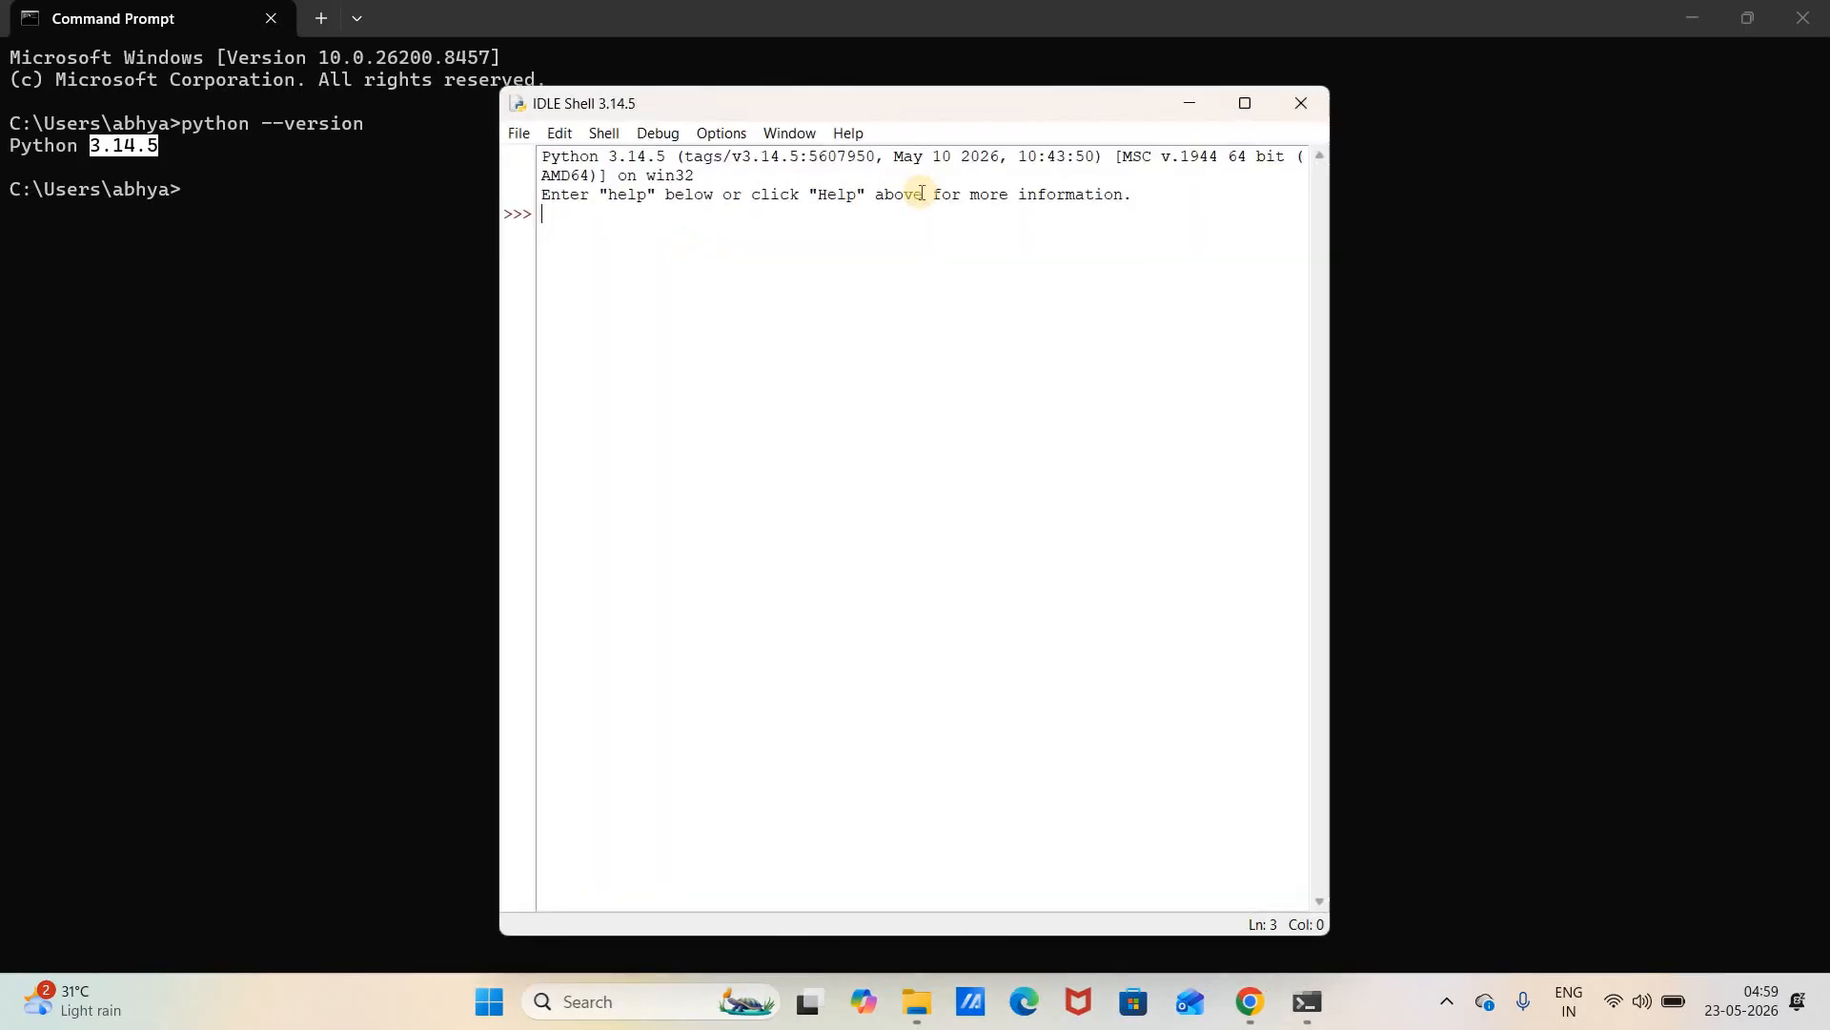
left_click(1266, 105)
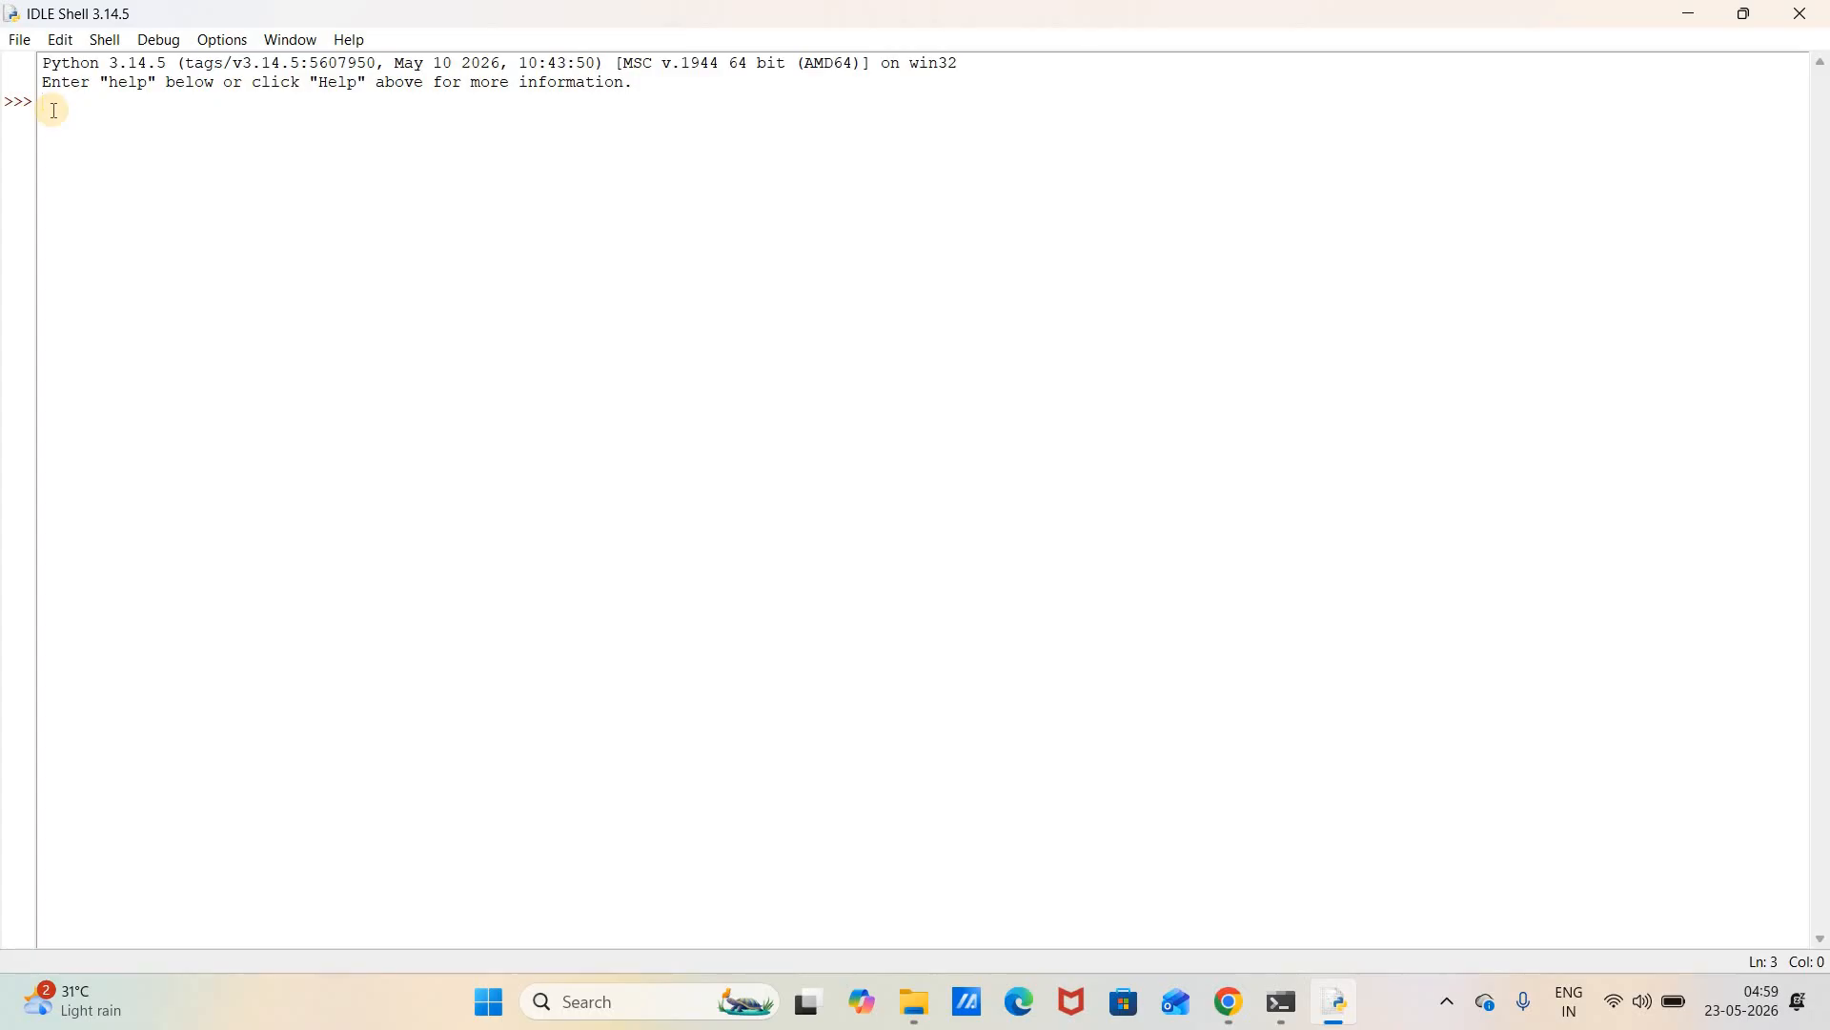
Run print("Hello world") at the shell prompt and highlight the resulting output line
type("print(")
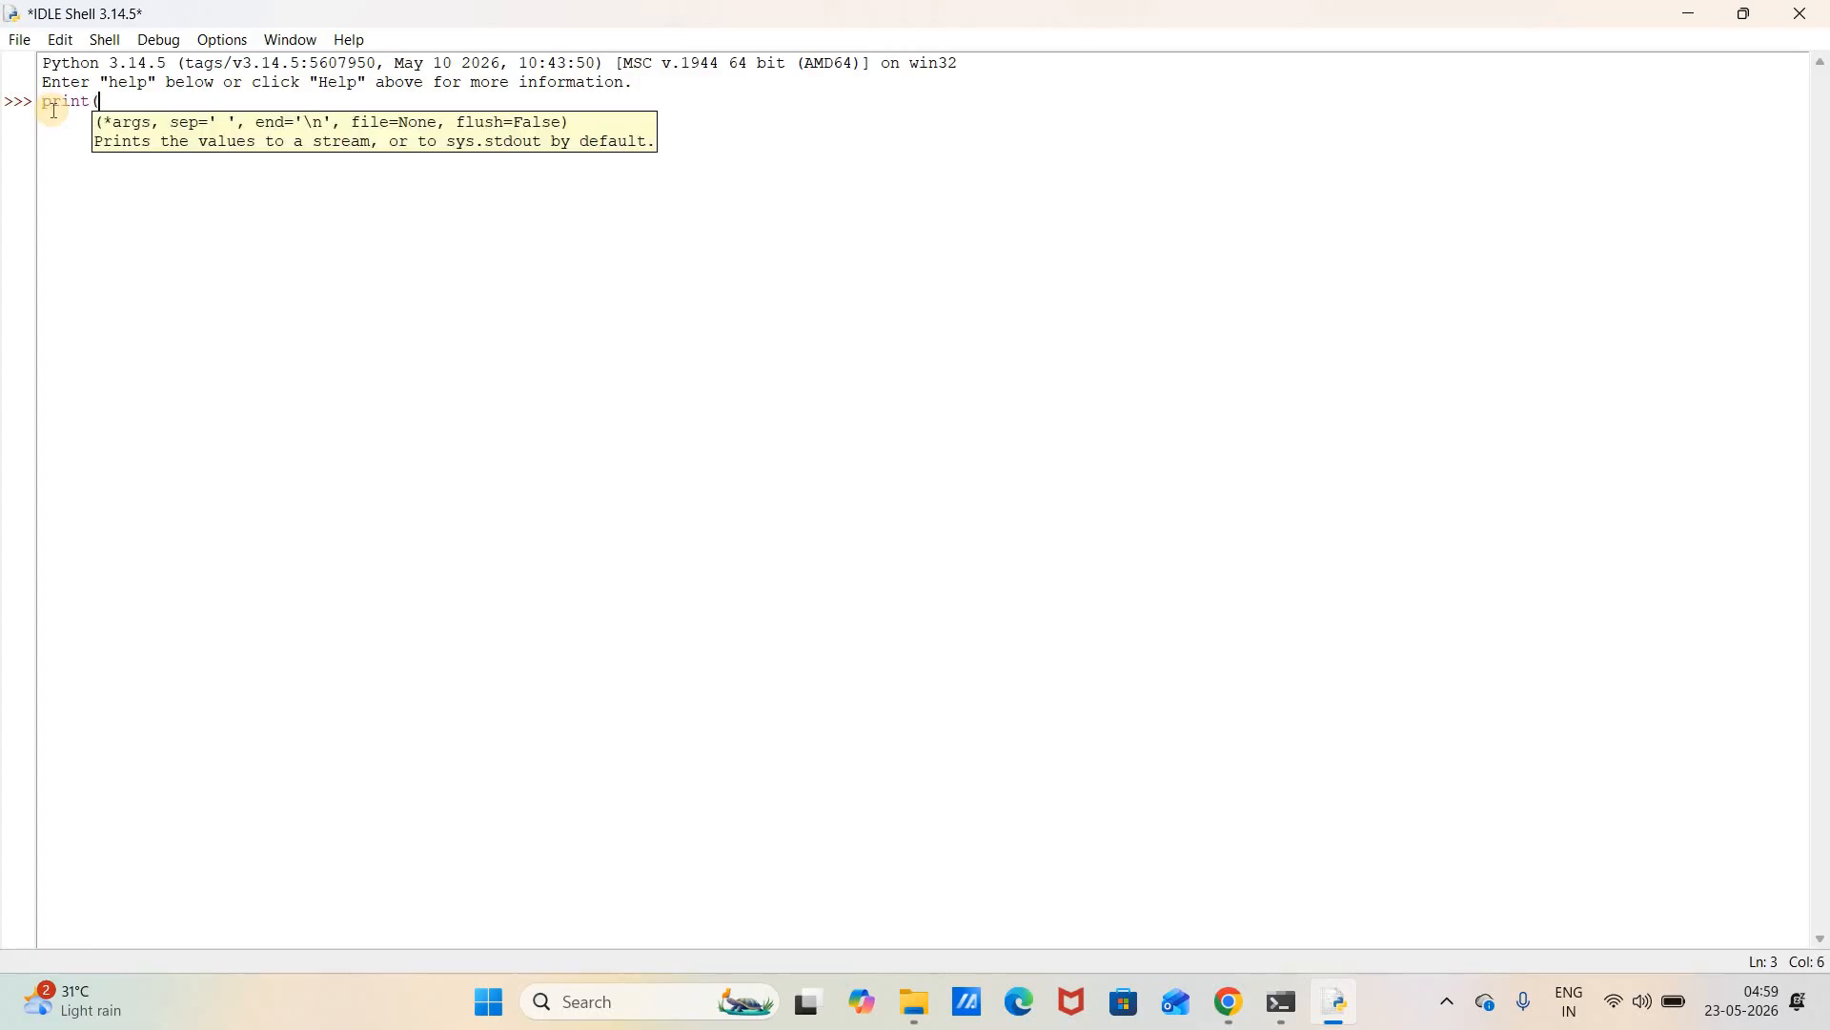
type("\"Hello world\")")
key("Return")
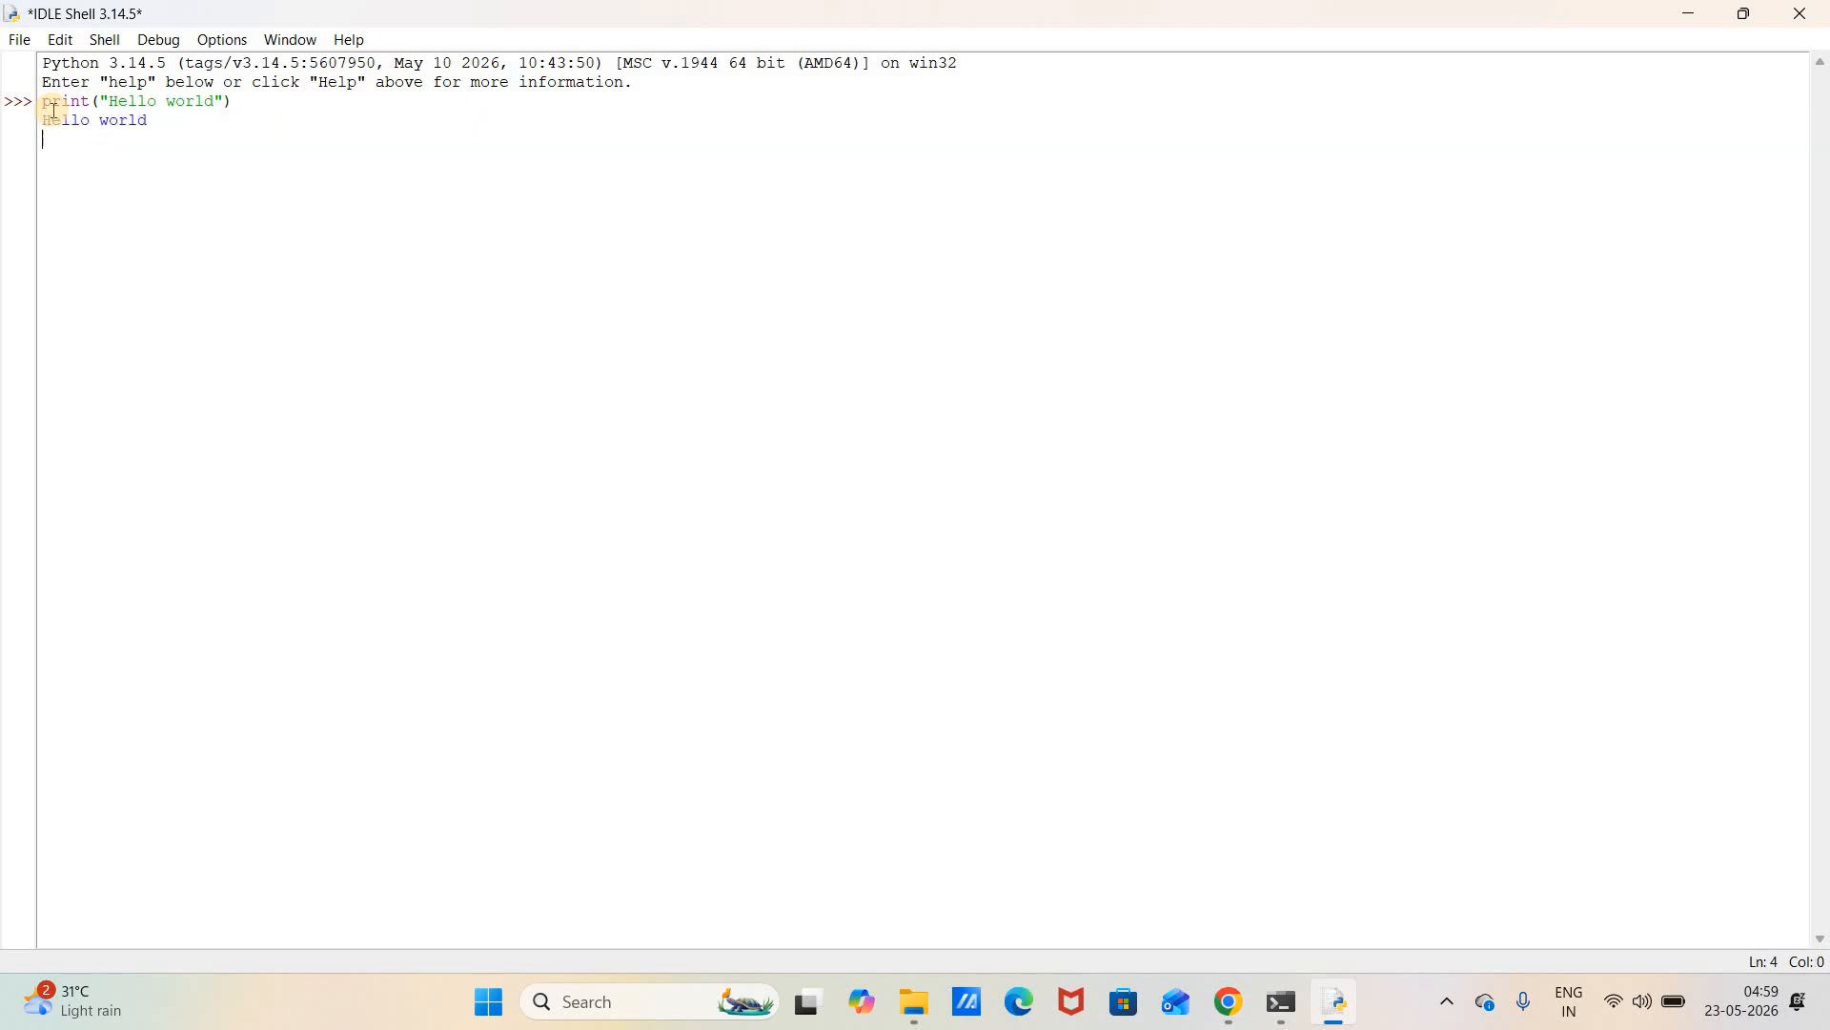
left_click_drag(41, 120, 151, 120)
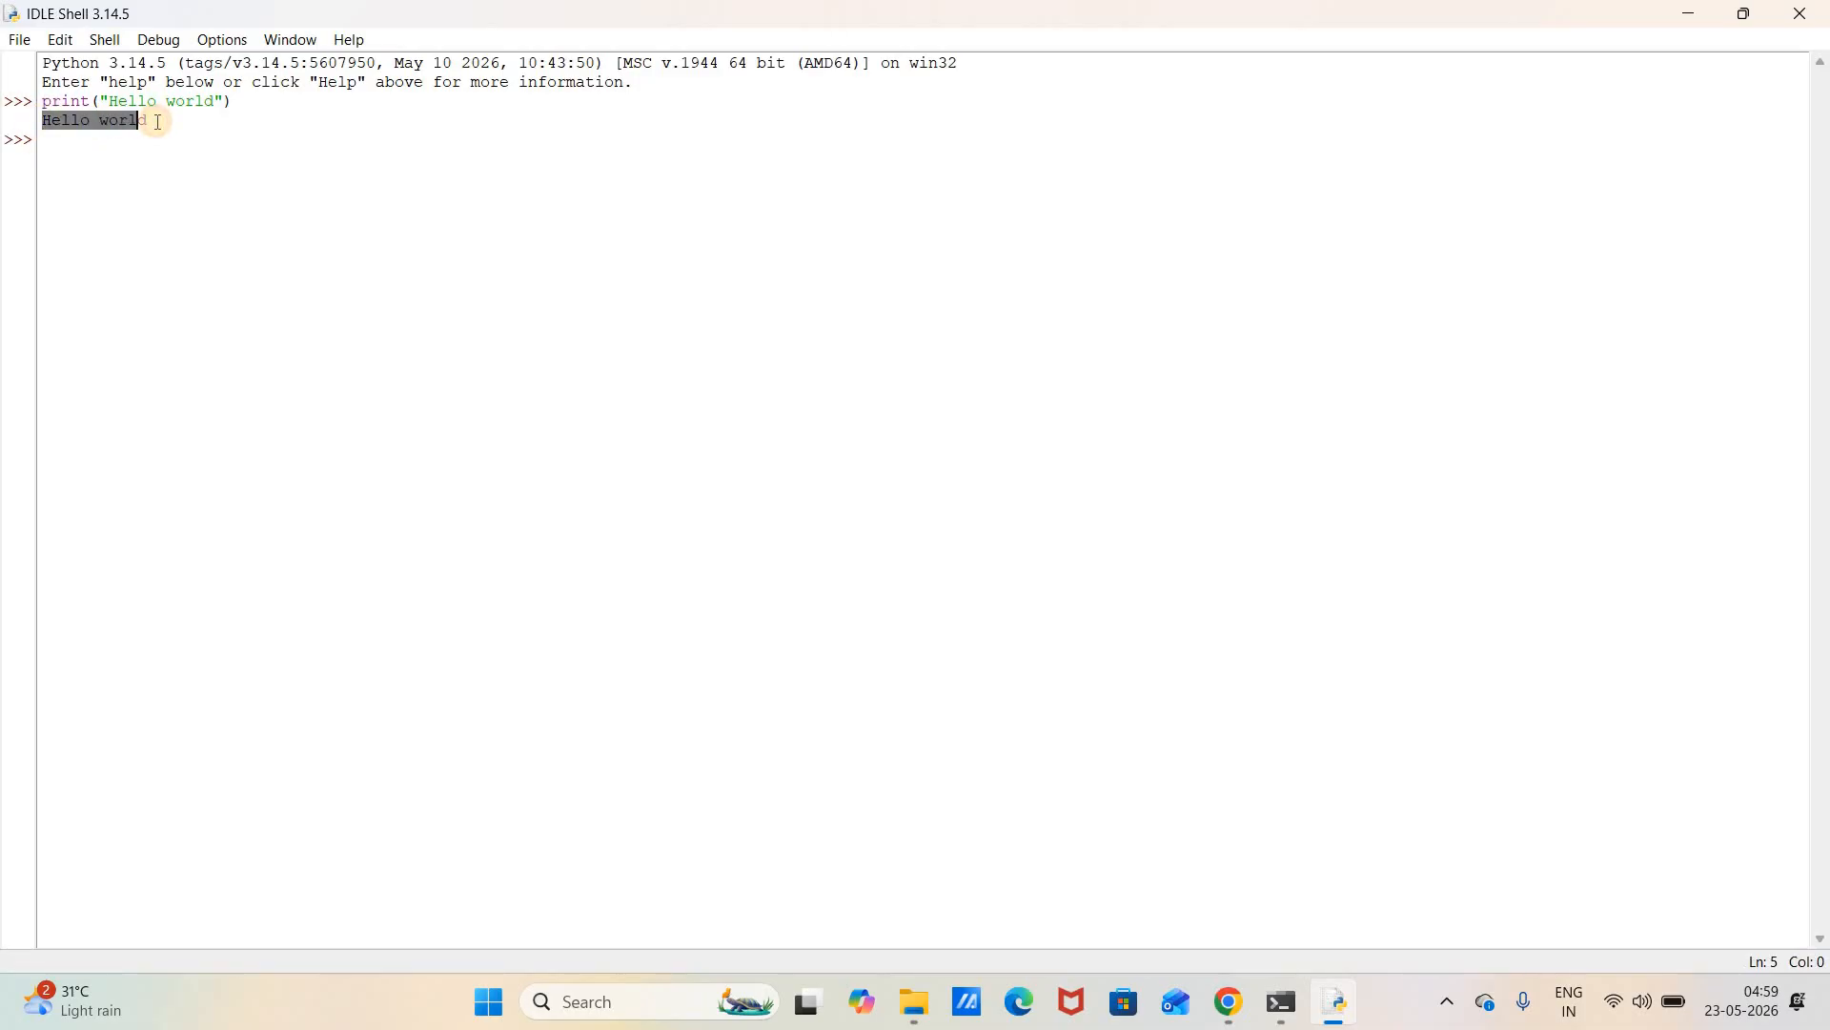
Evaluate the expression 4+8 at the next shell prompt
left_click(79, 155)
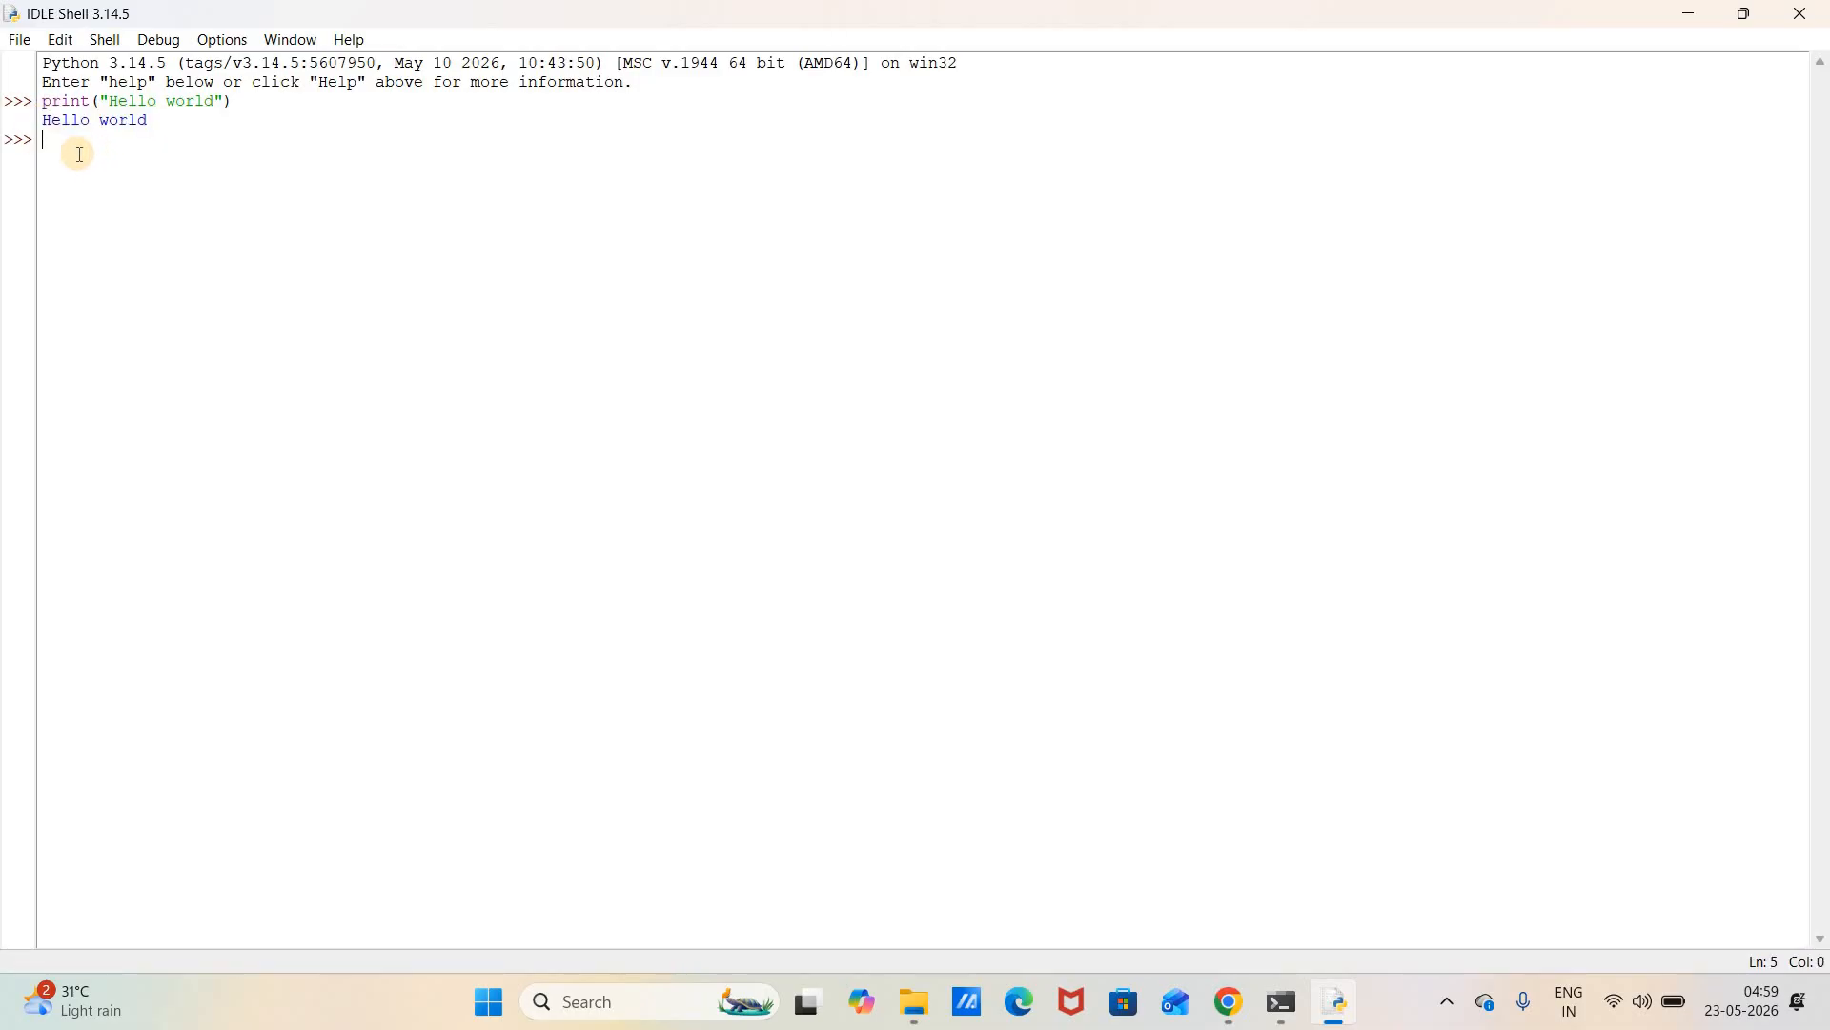
type("4+8")
key("Return")
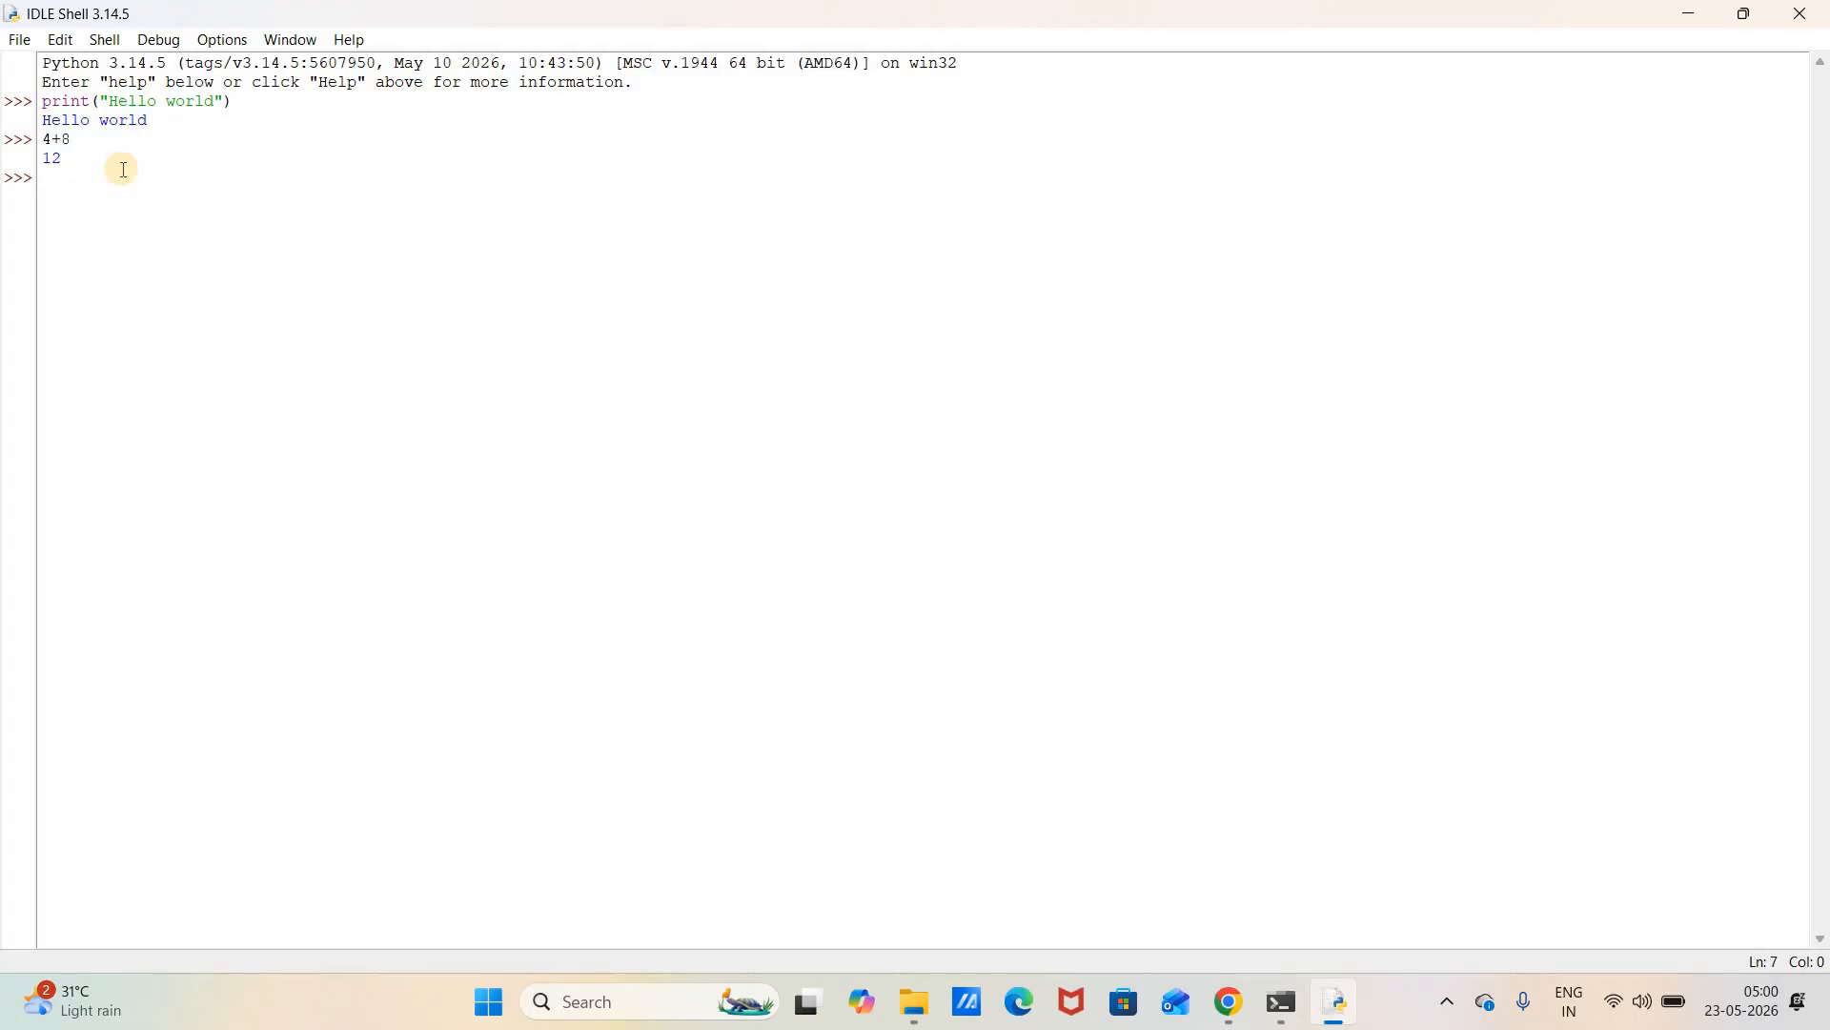
Create a new Python file from the shell and write print("Hello world") as its first line
left_click(22, 41)
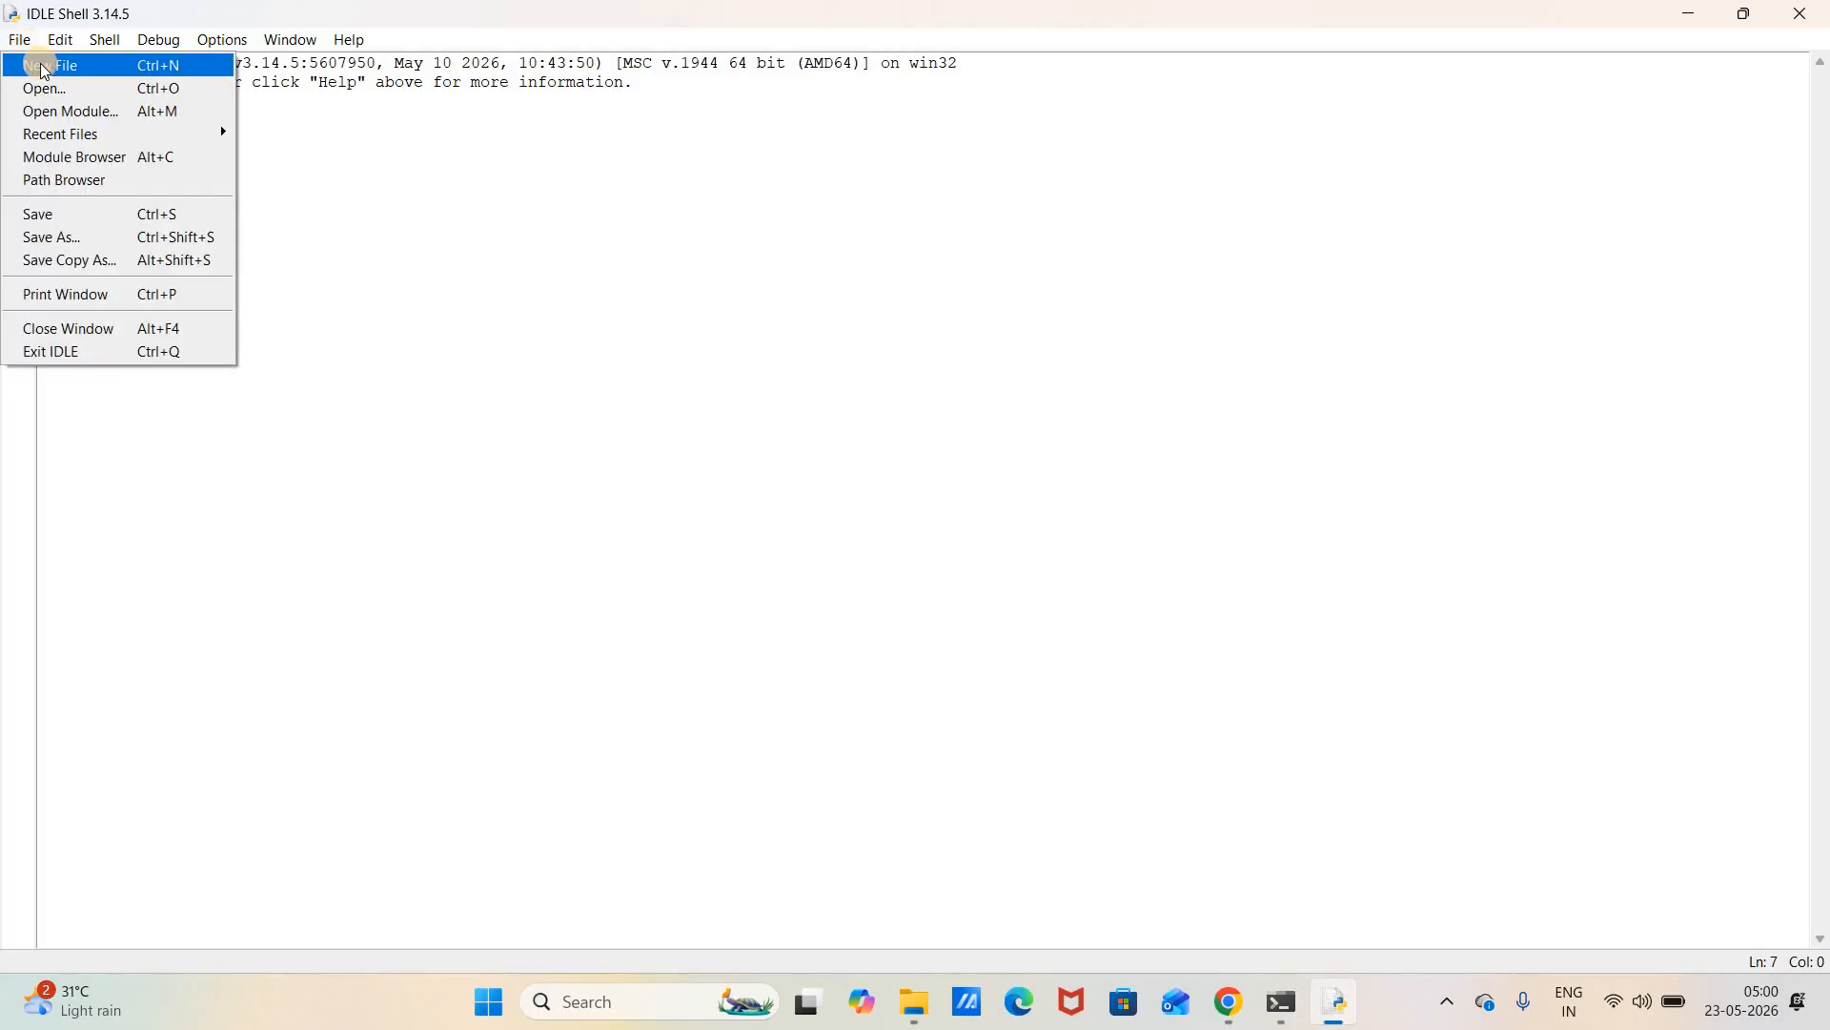
left_click(43, 67)
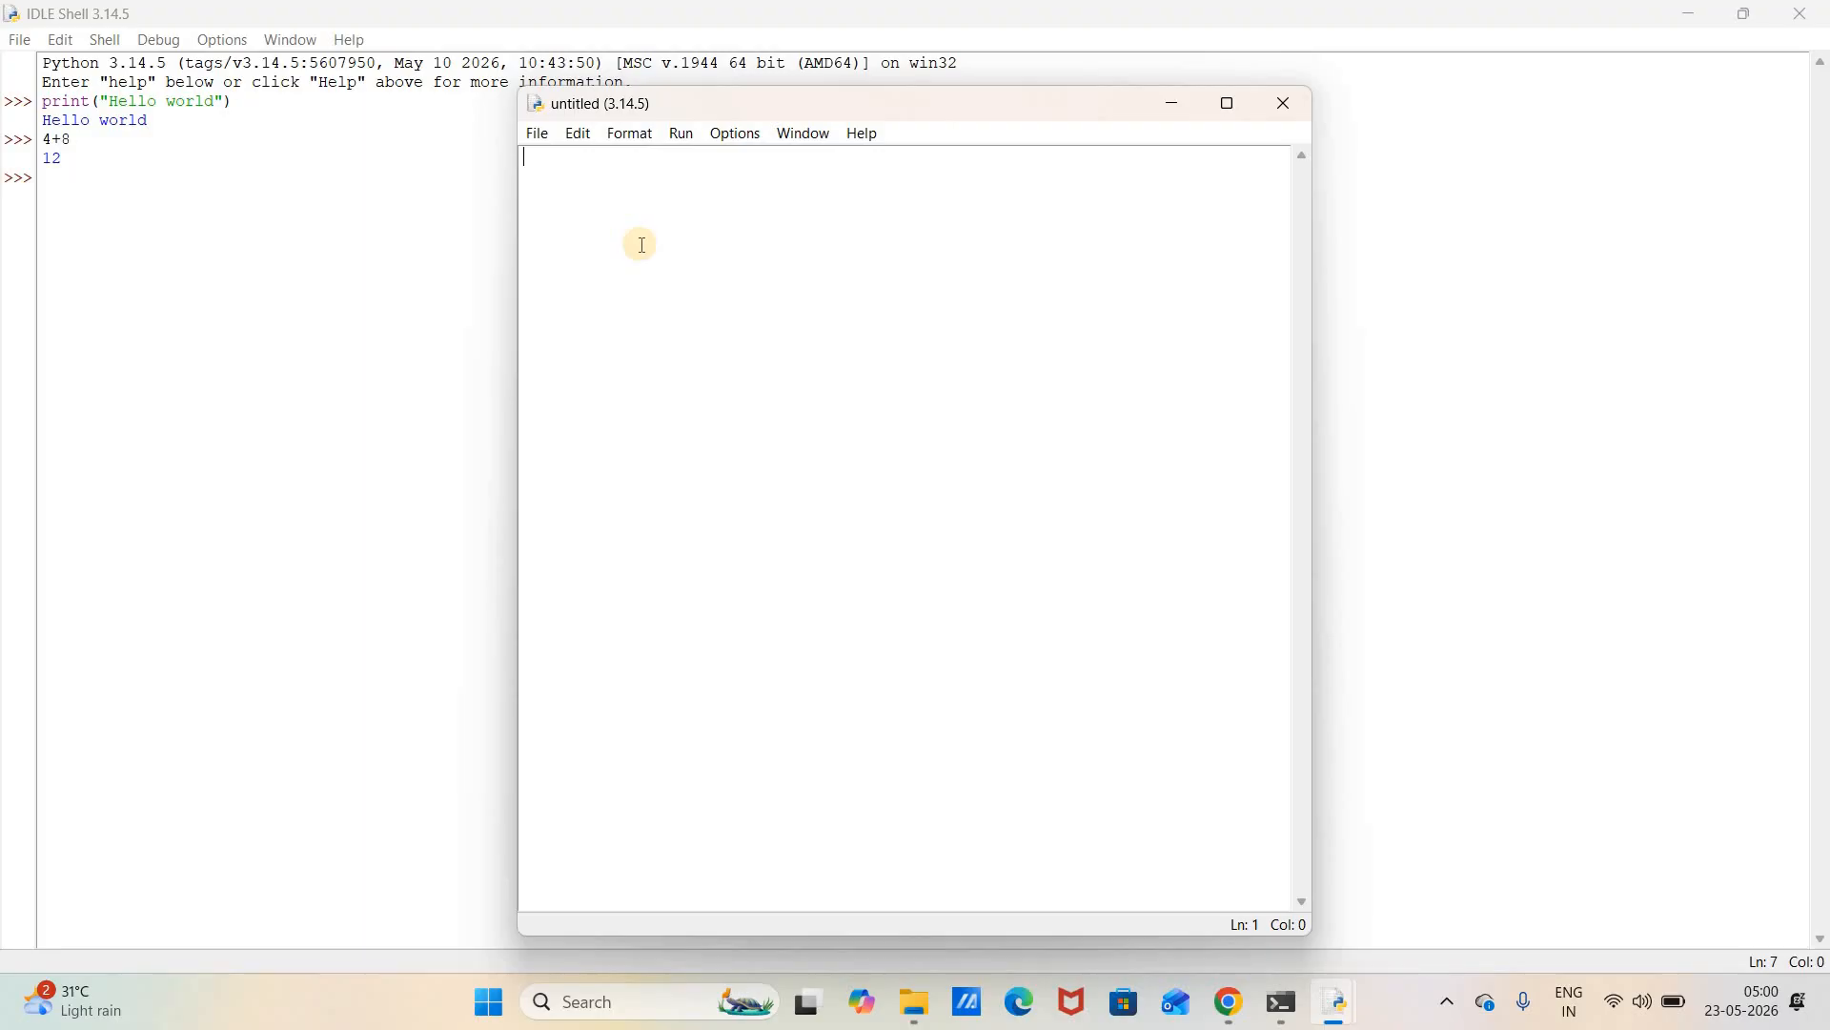
type("print(\"Hello wo")
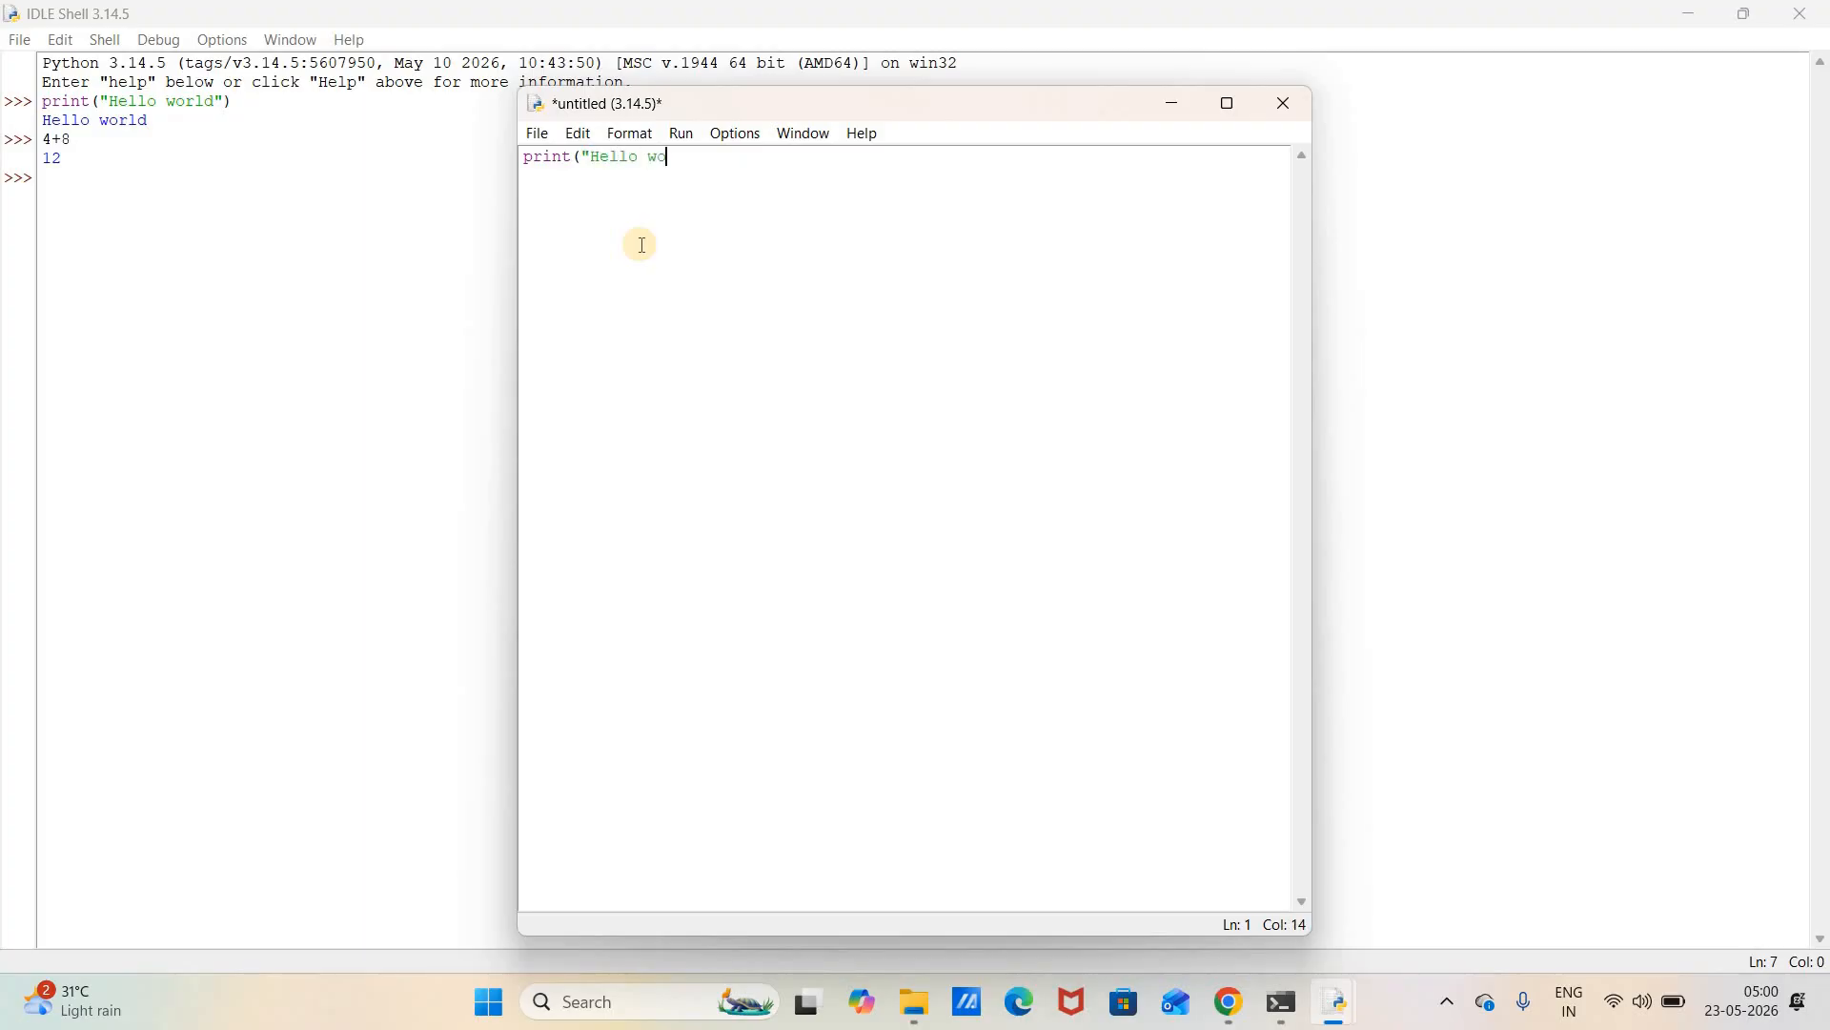
type("rld\")")
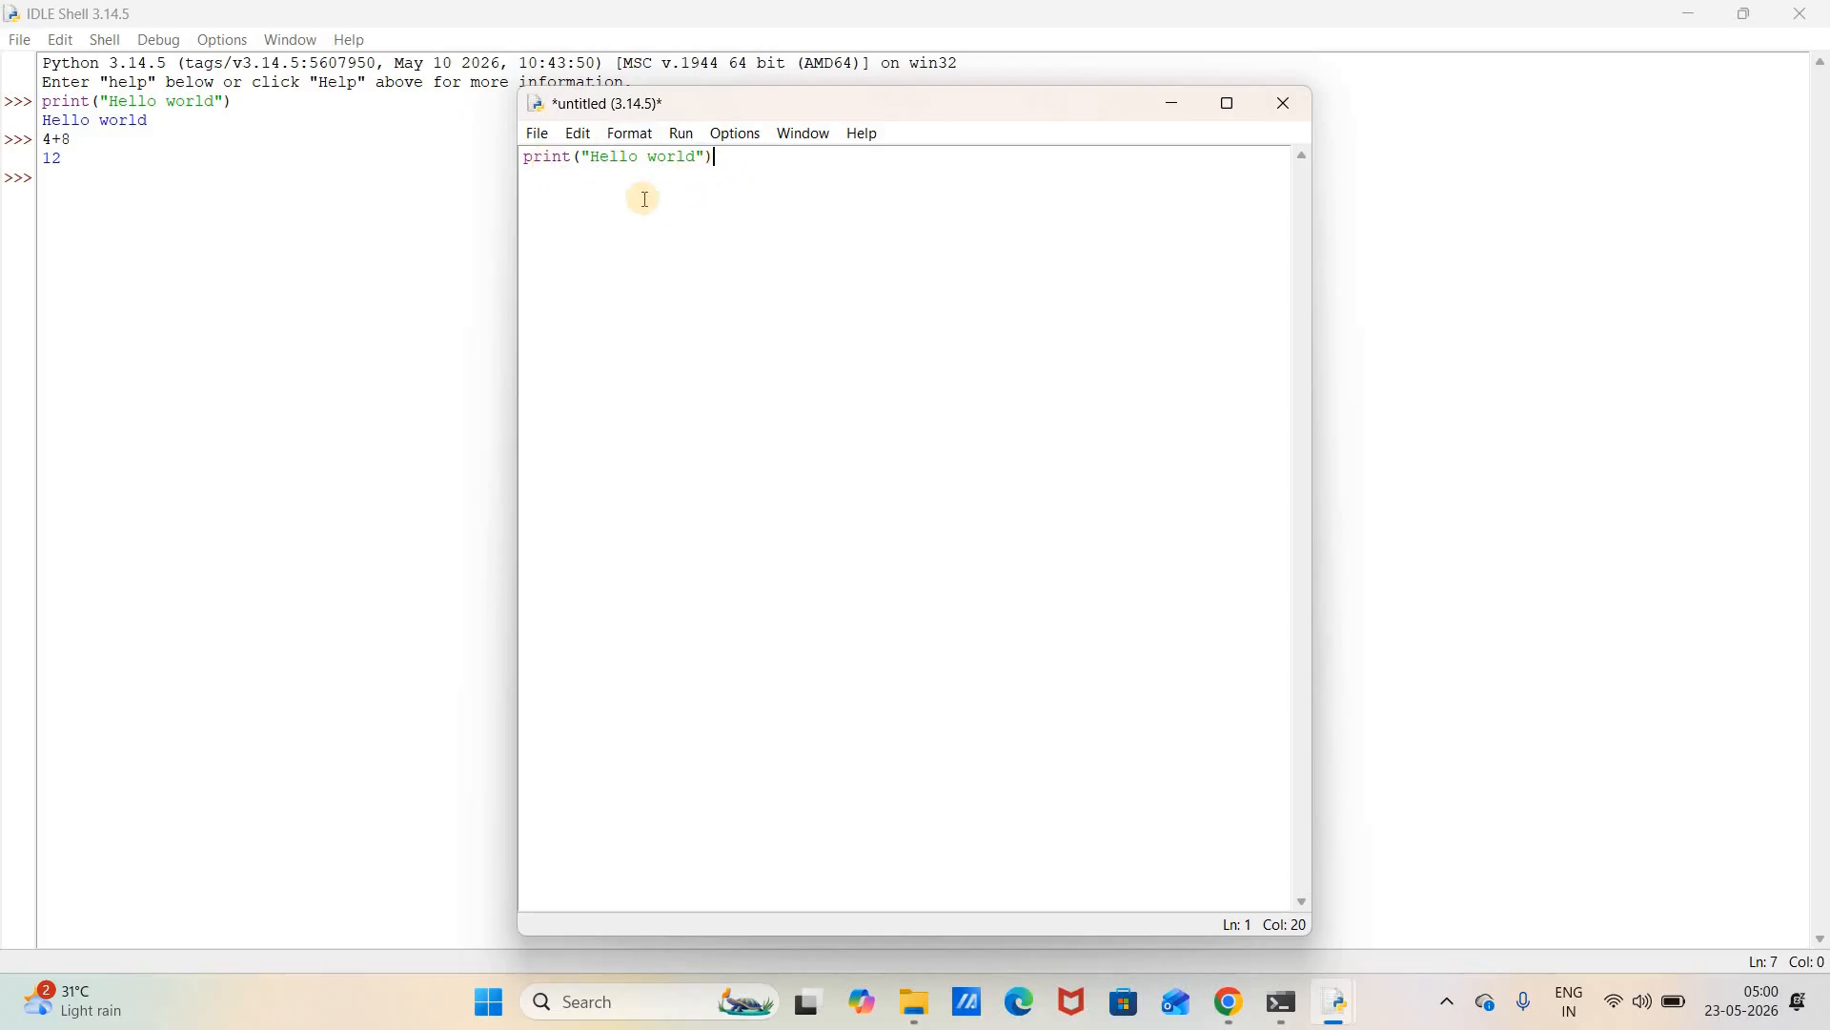
Set the IDLE shell and editor font size to 29 in the configuration settings and confirm
left_click(730, 134)
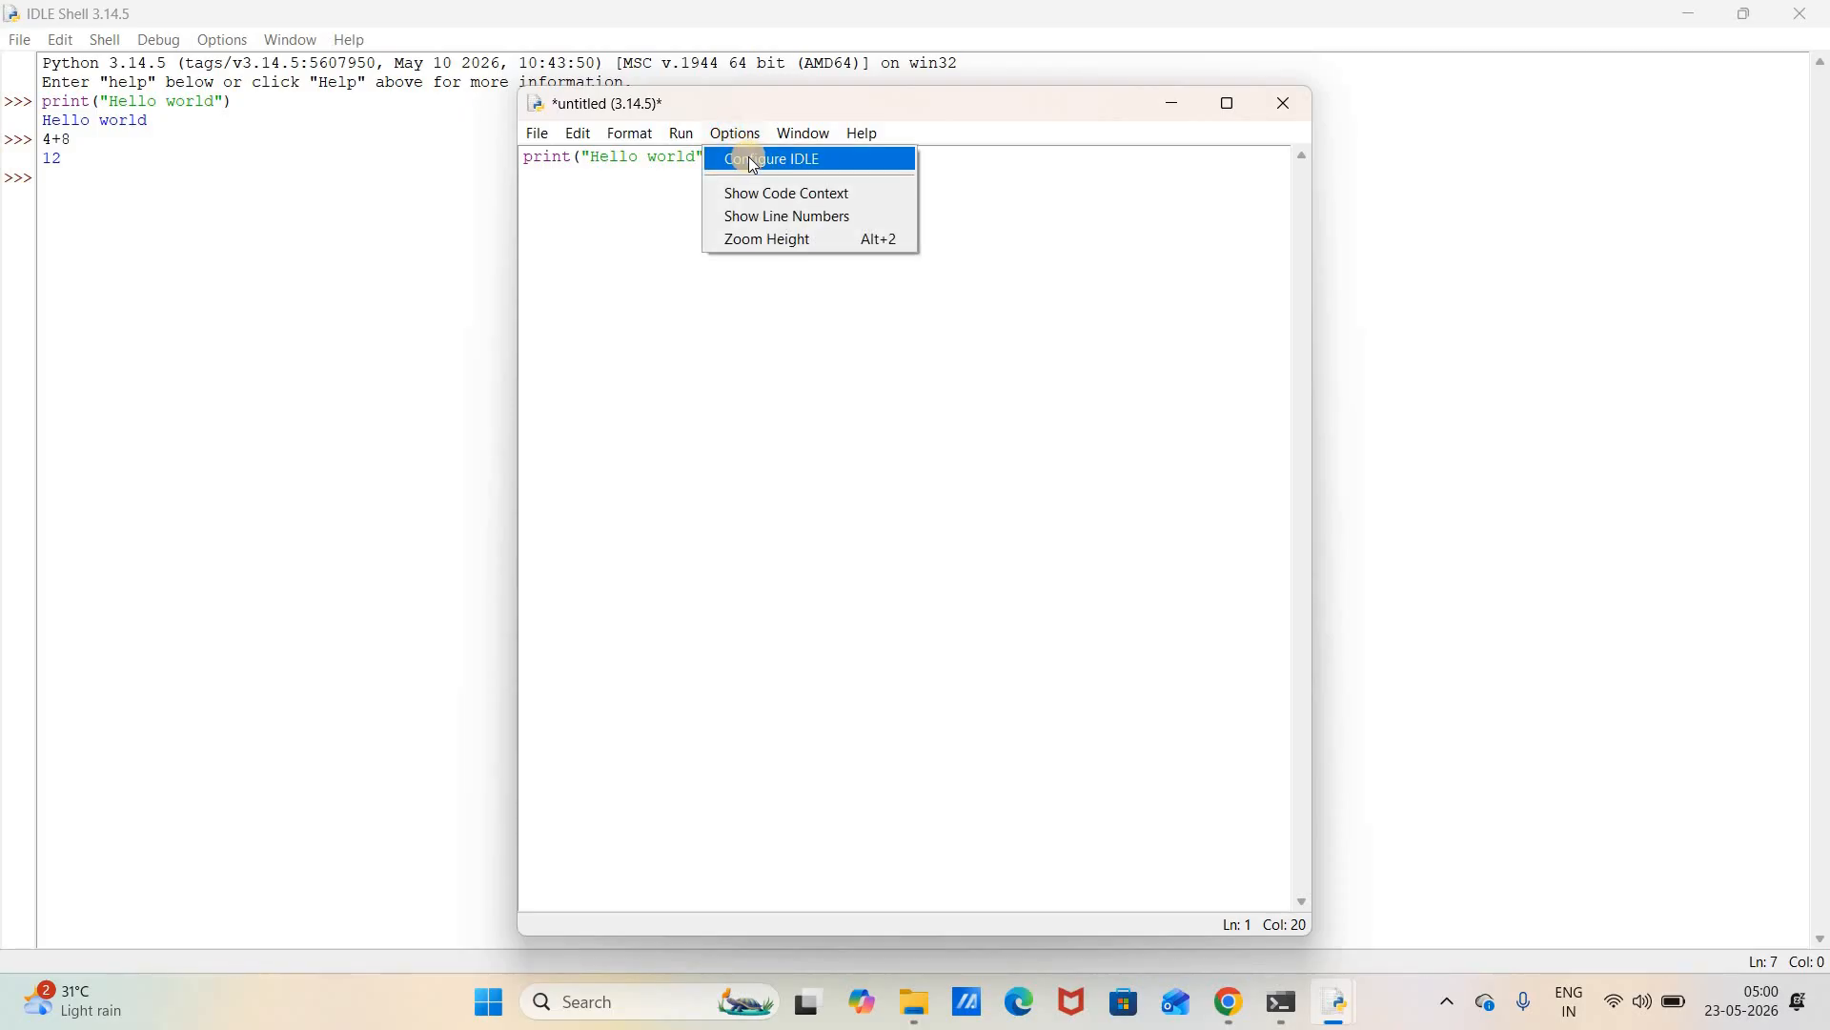
left_click(753, 164)
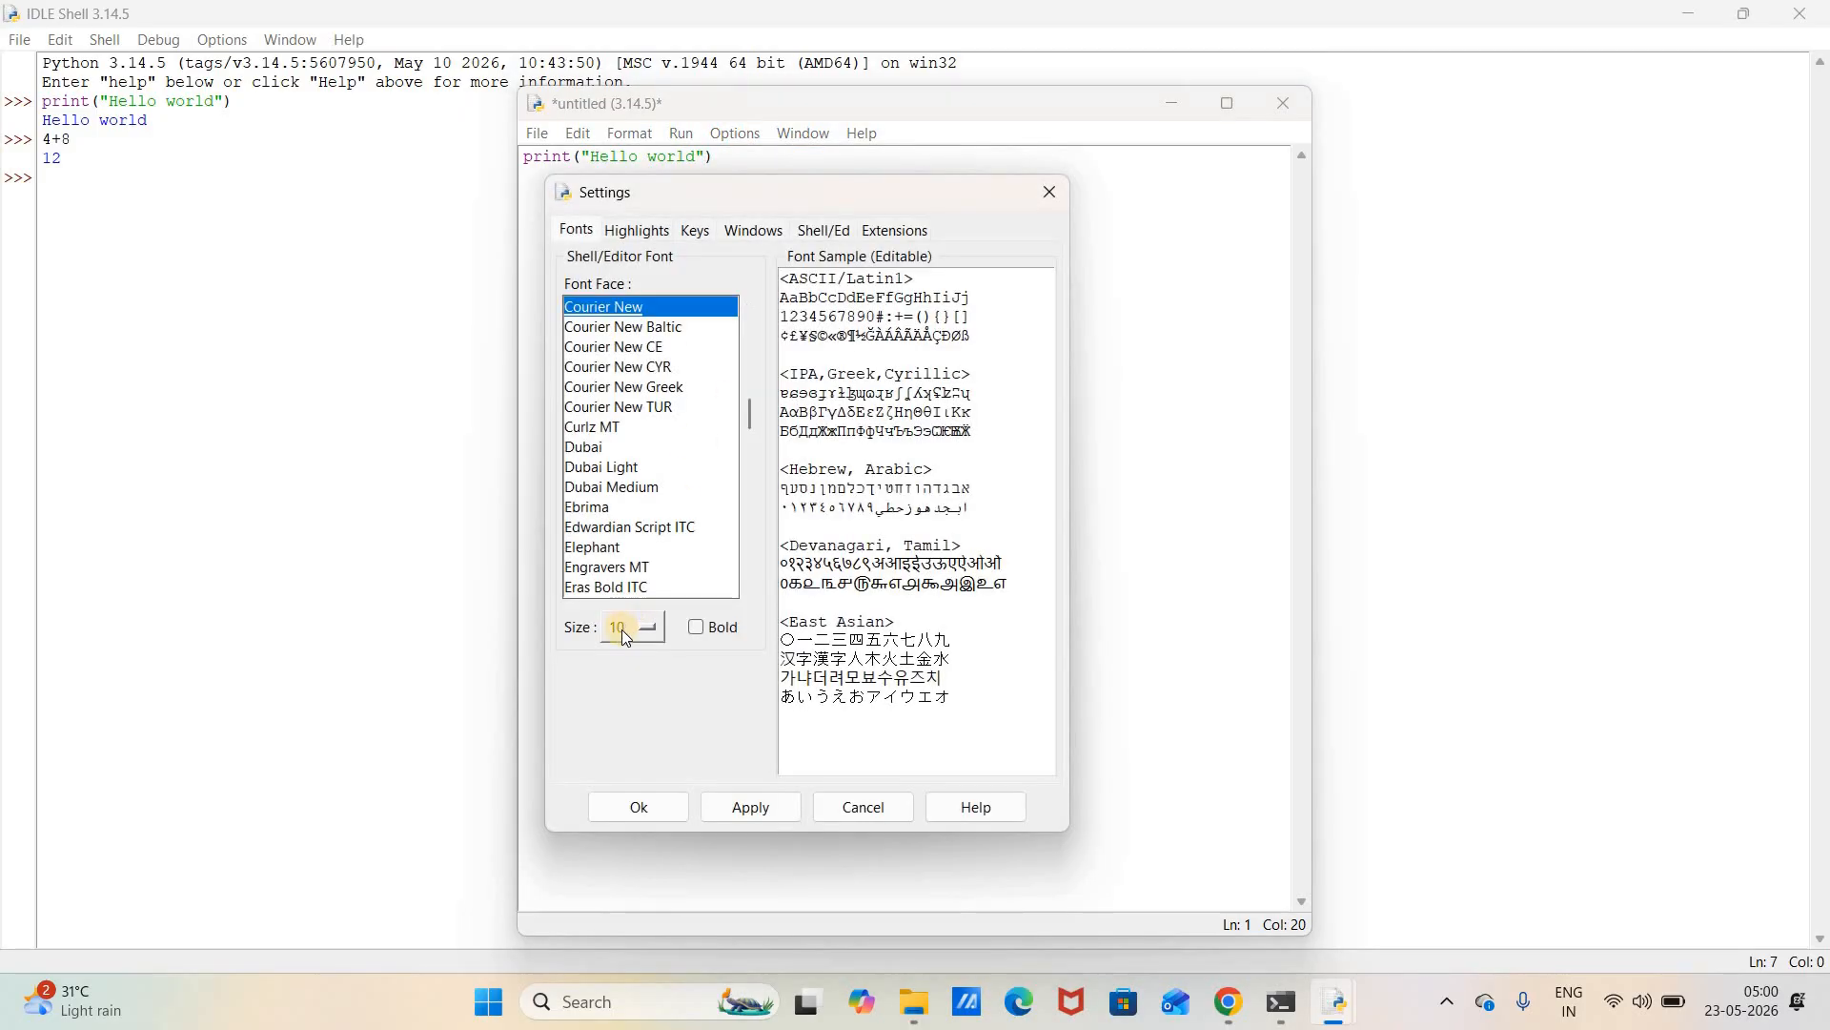
left_click(640, 629)
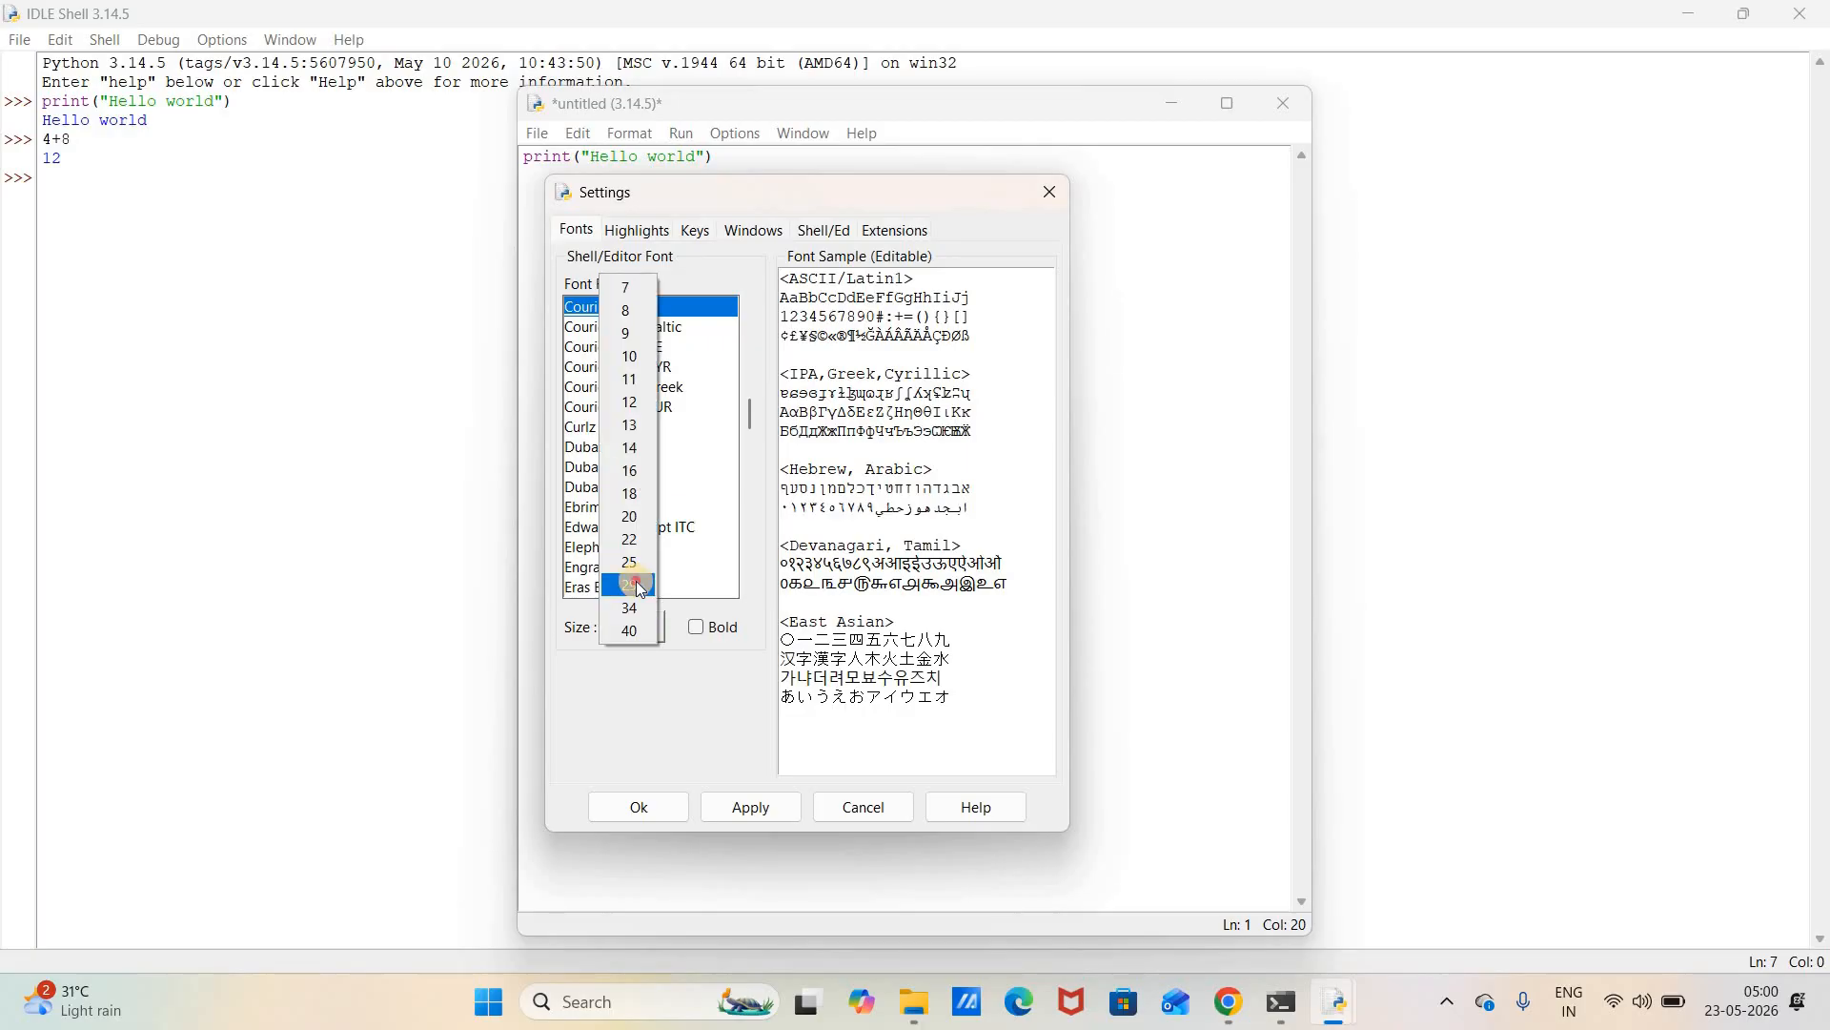
left_click(640, 588)
left_click(656, 809)
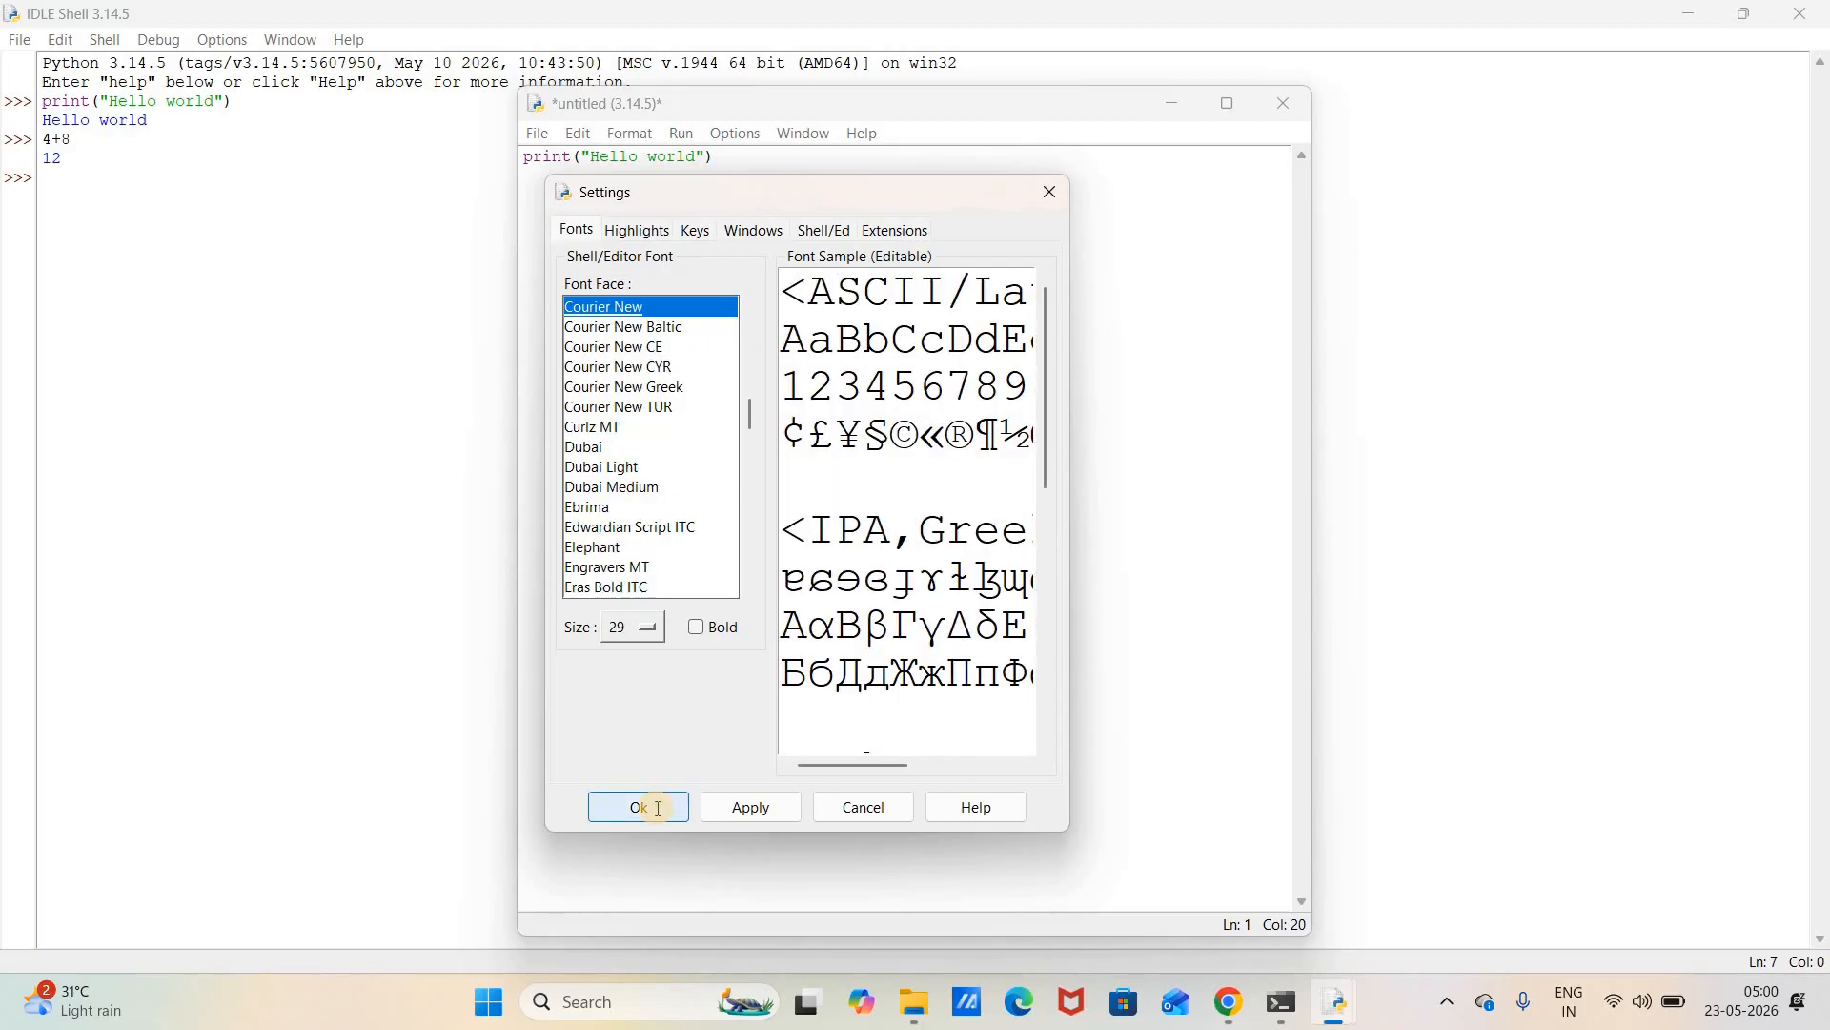
Move the untitled editor window fully into view, maximize it, and show line numbers
left_click(1183, 108)
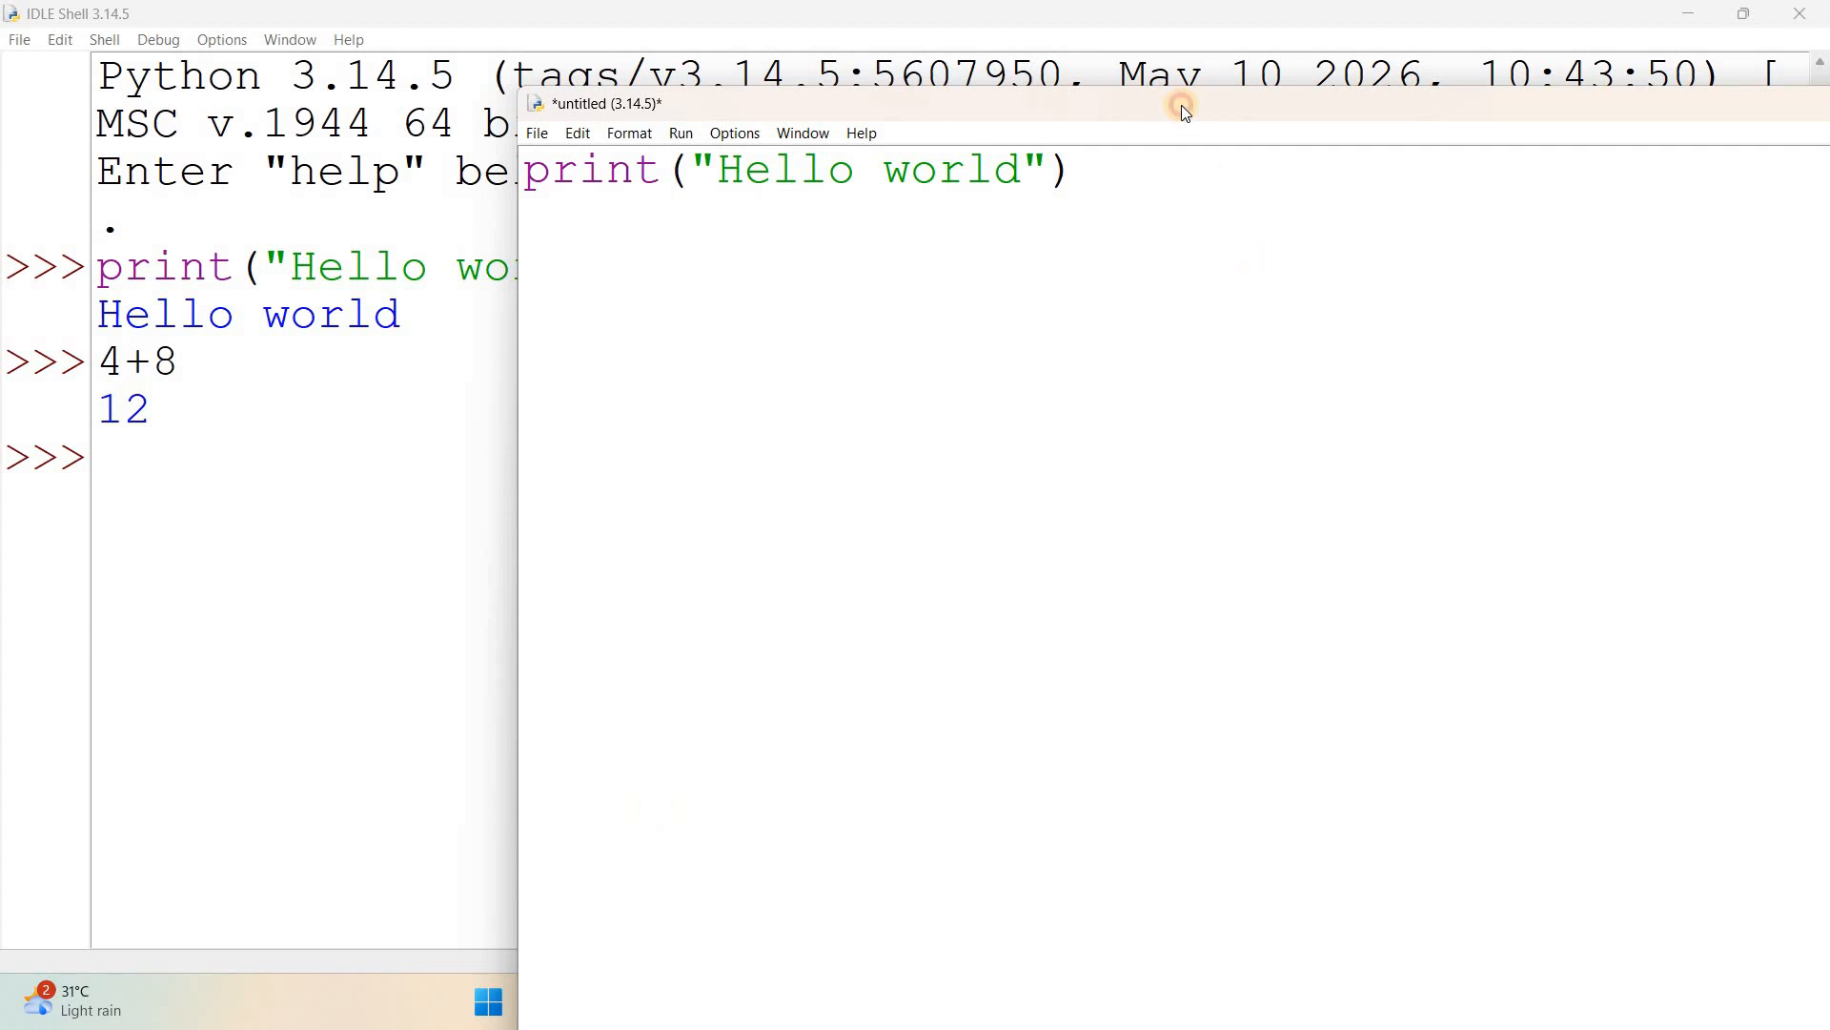
left_click_drag(873, 106, 723, 88)
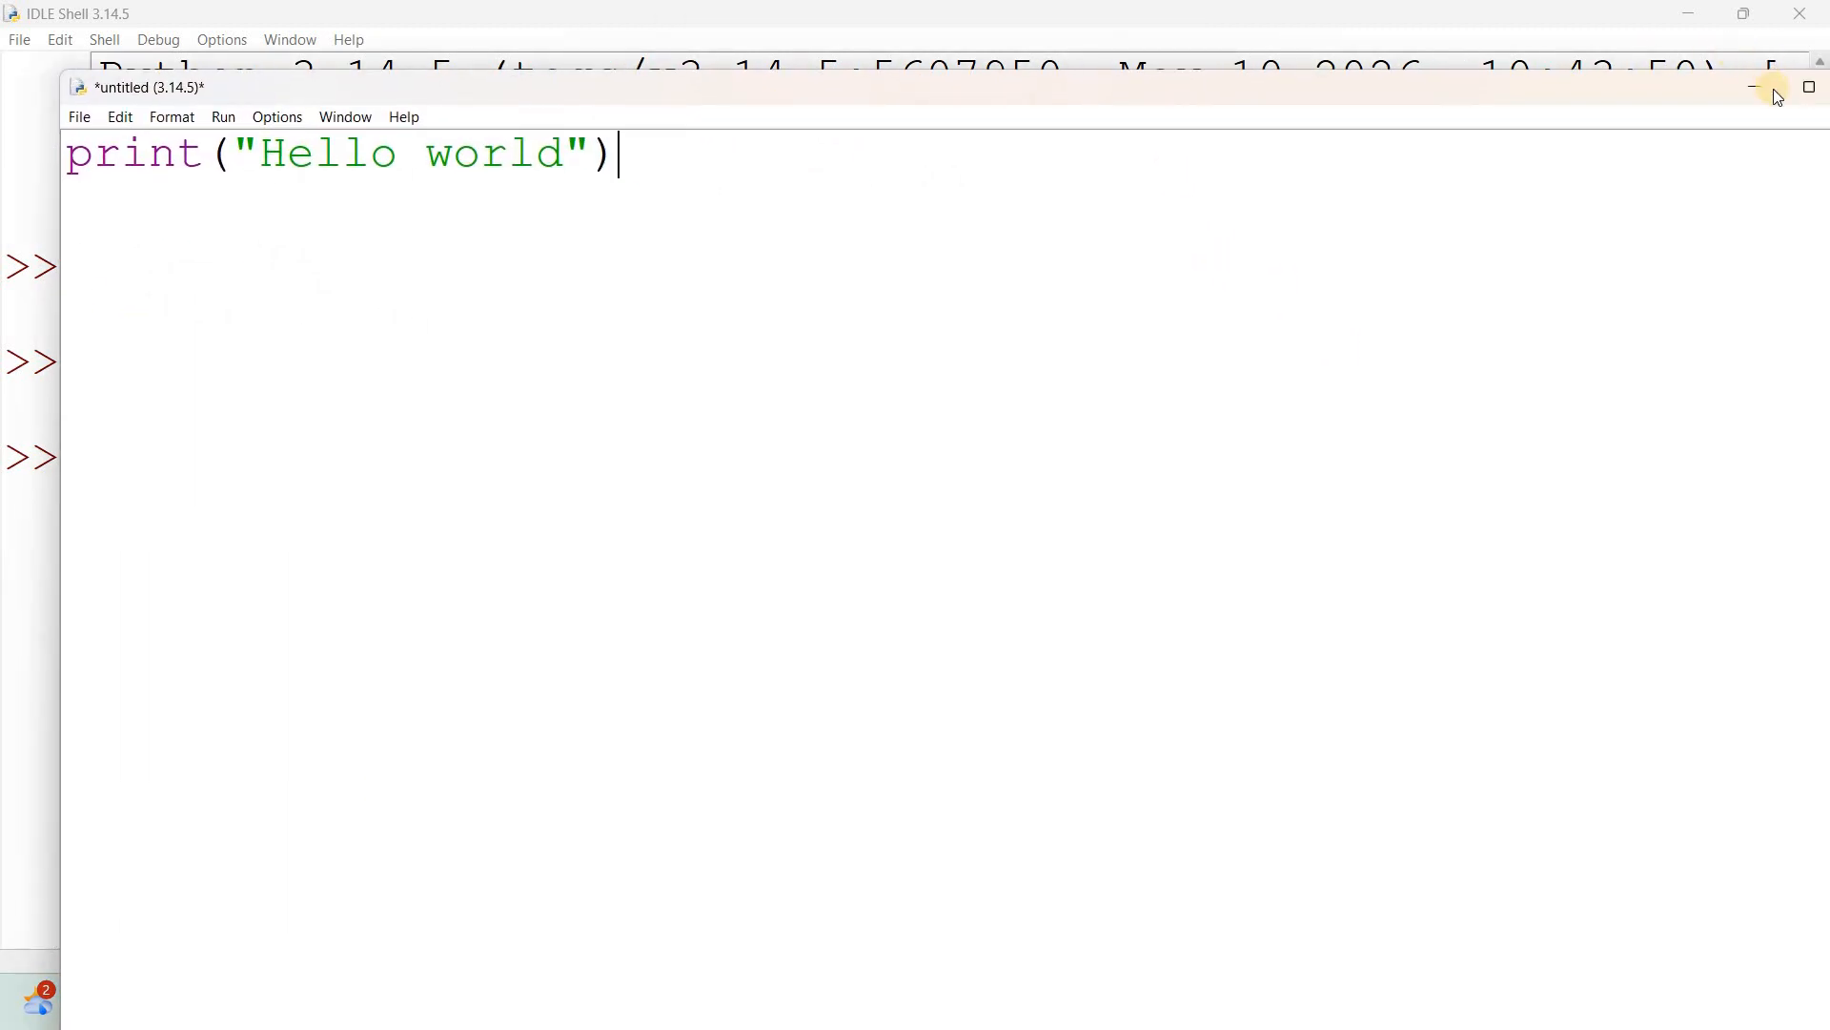
left_click(1807, 94)
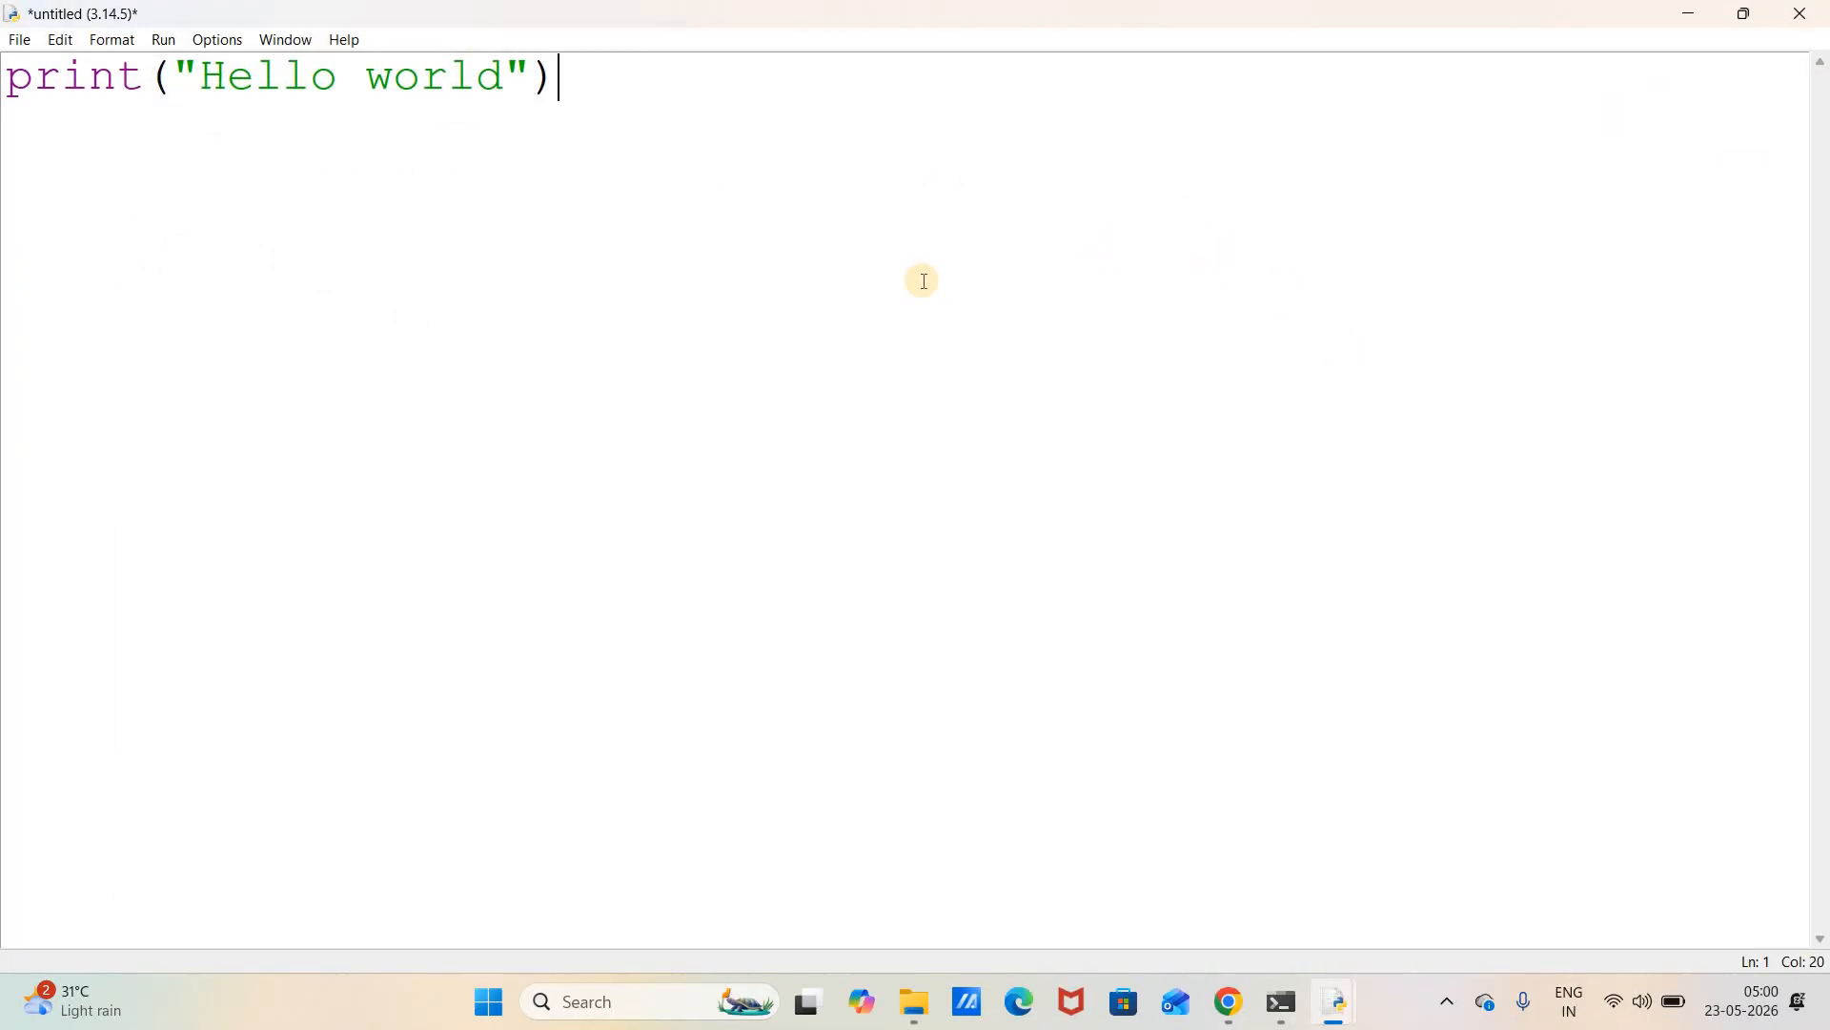
left_click(199, 42)
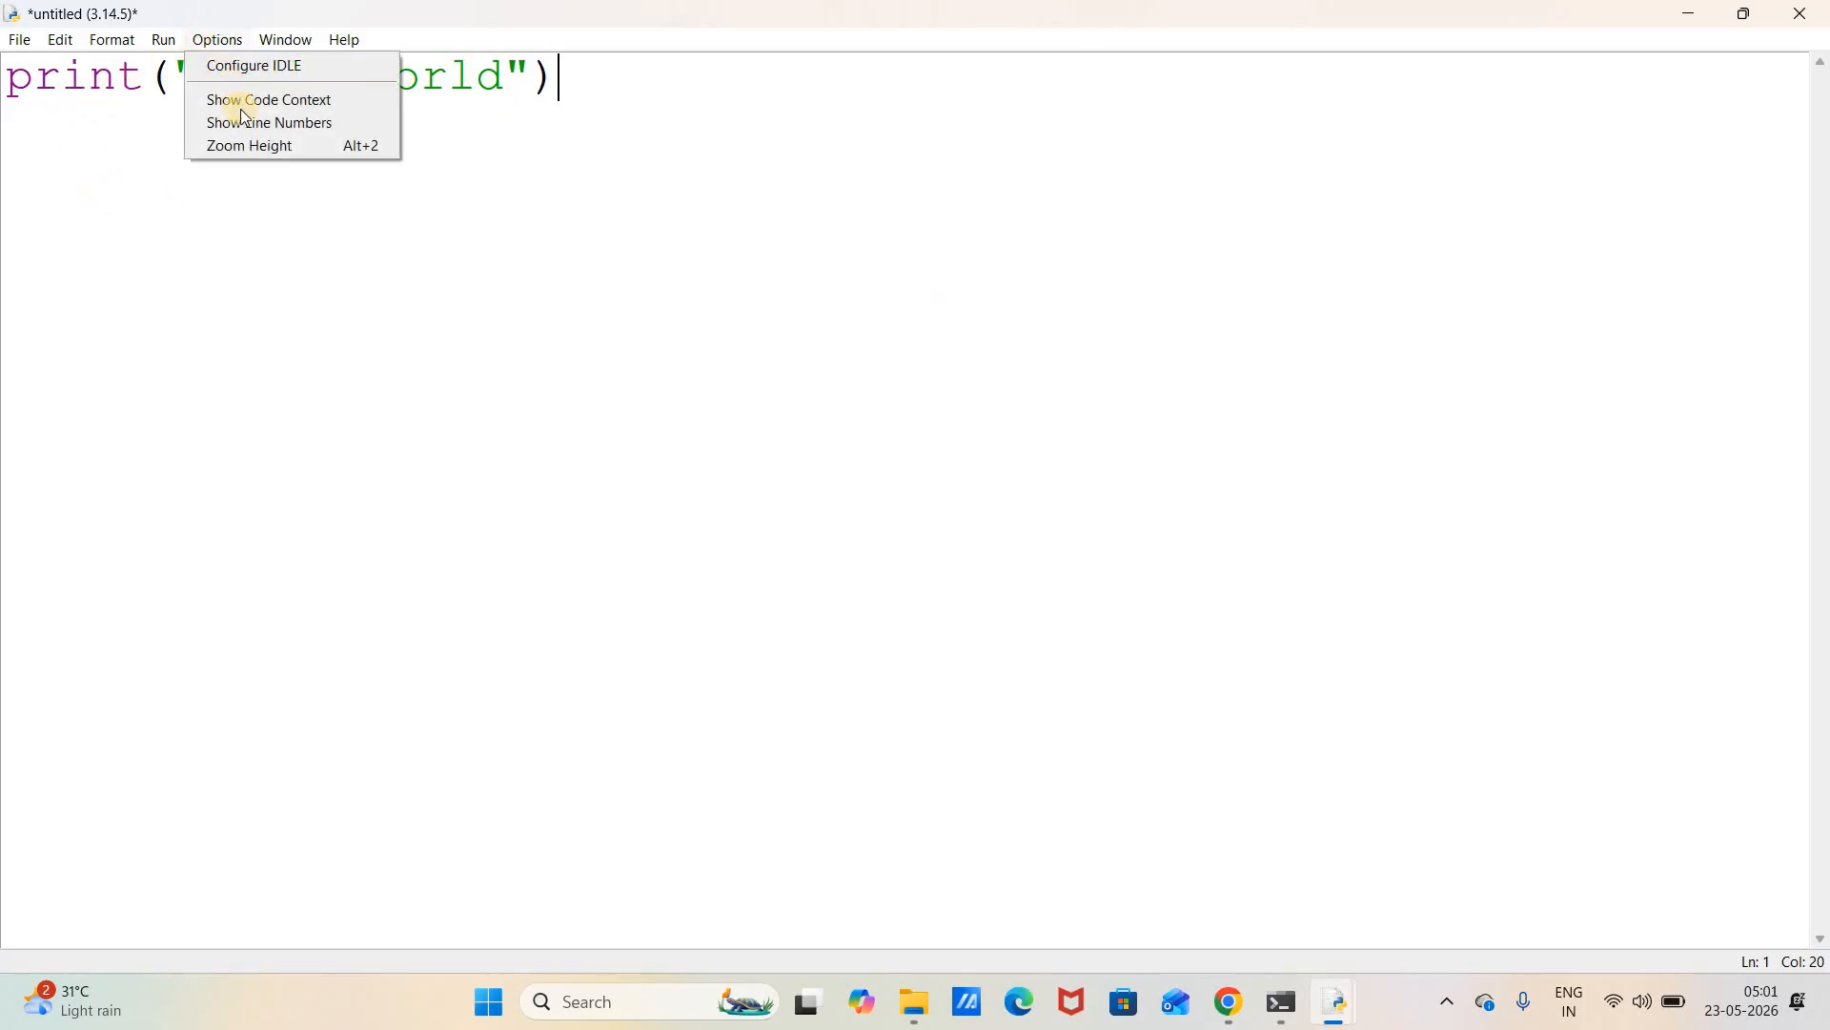
left_click(244, 123)
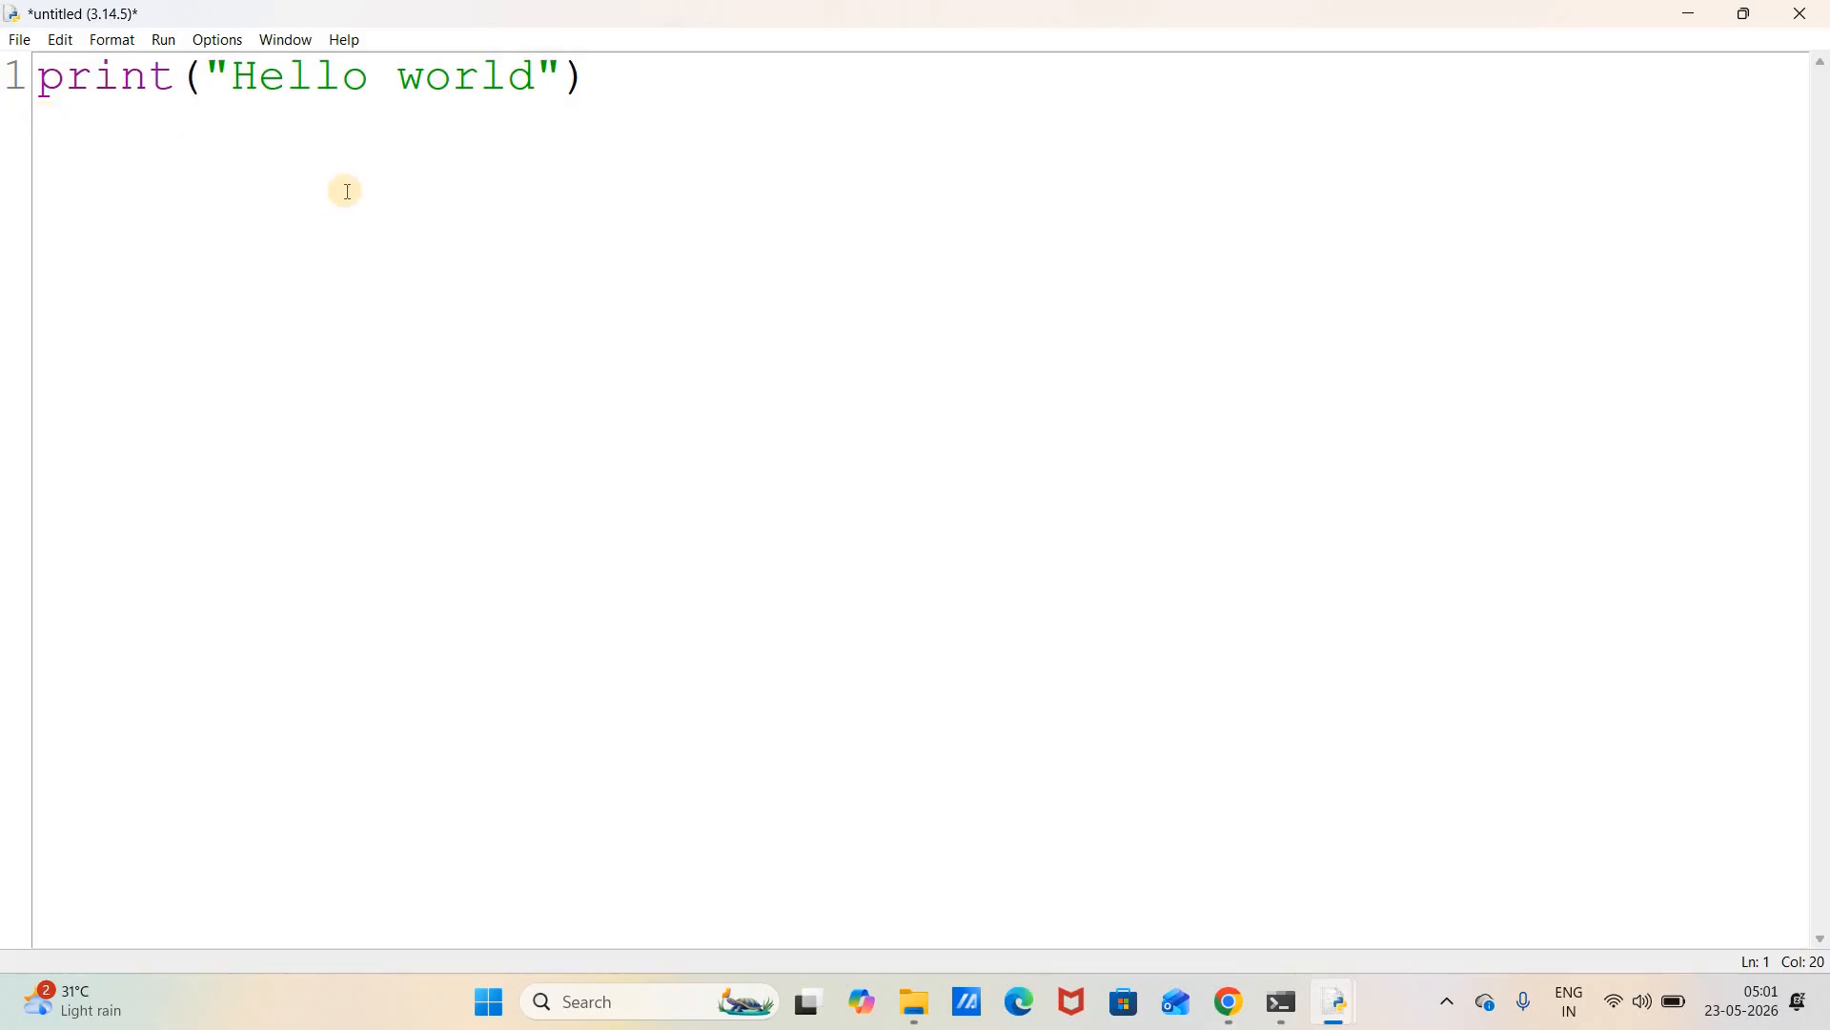
Add a second line to the script reading print("Welcome to Abhyan Tech")
key("Return")
type("print")
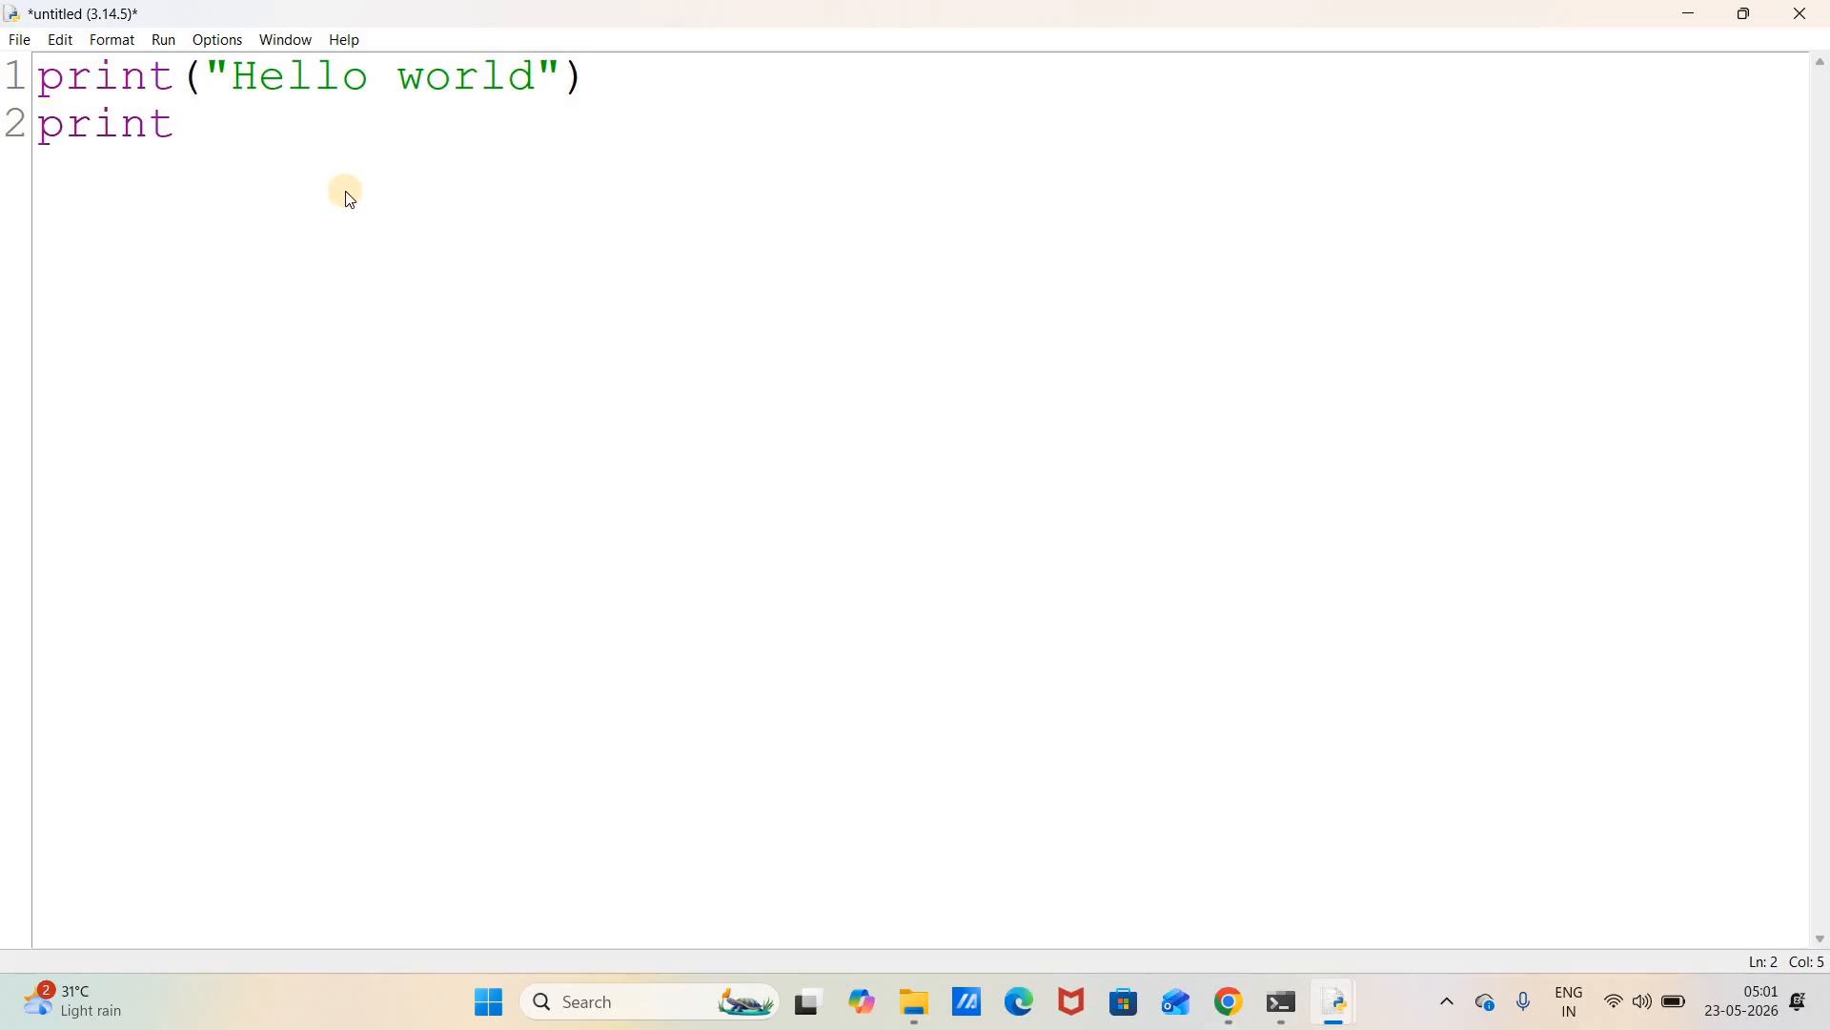
type("(\"")
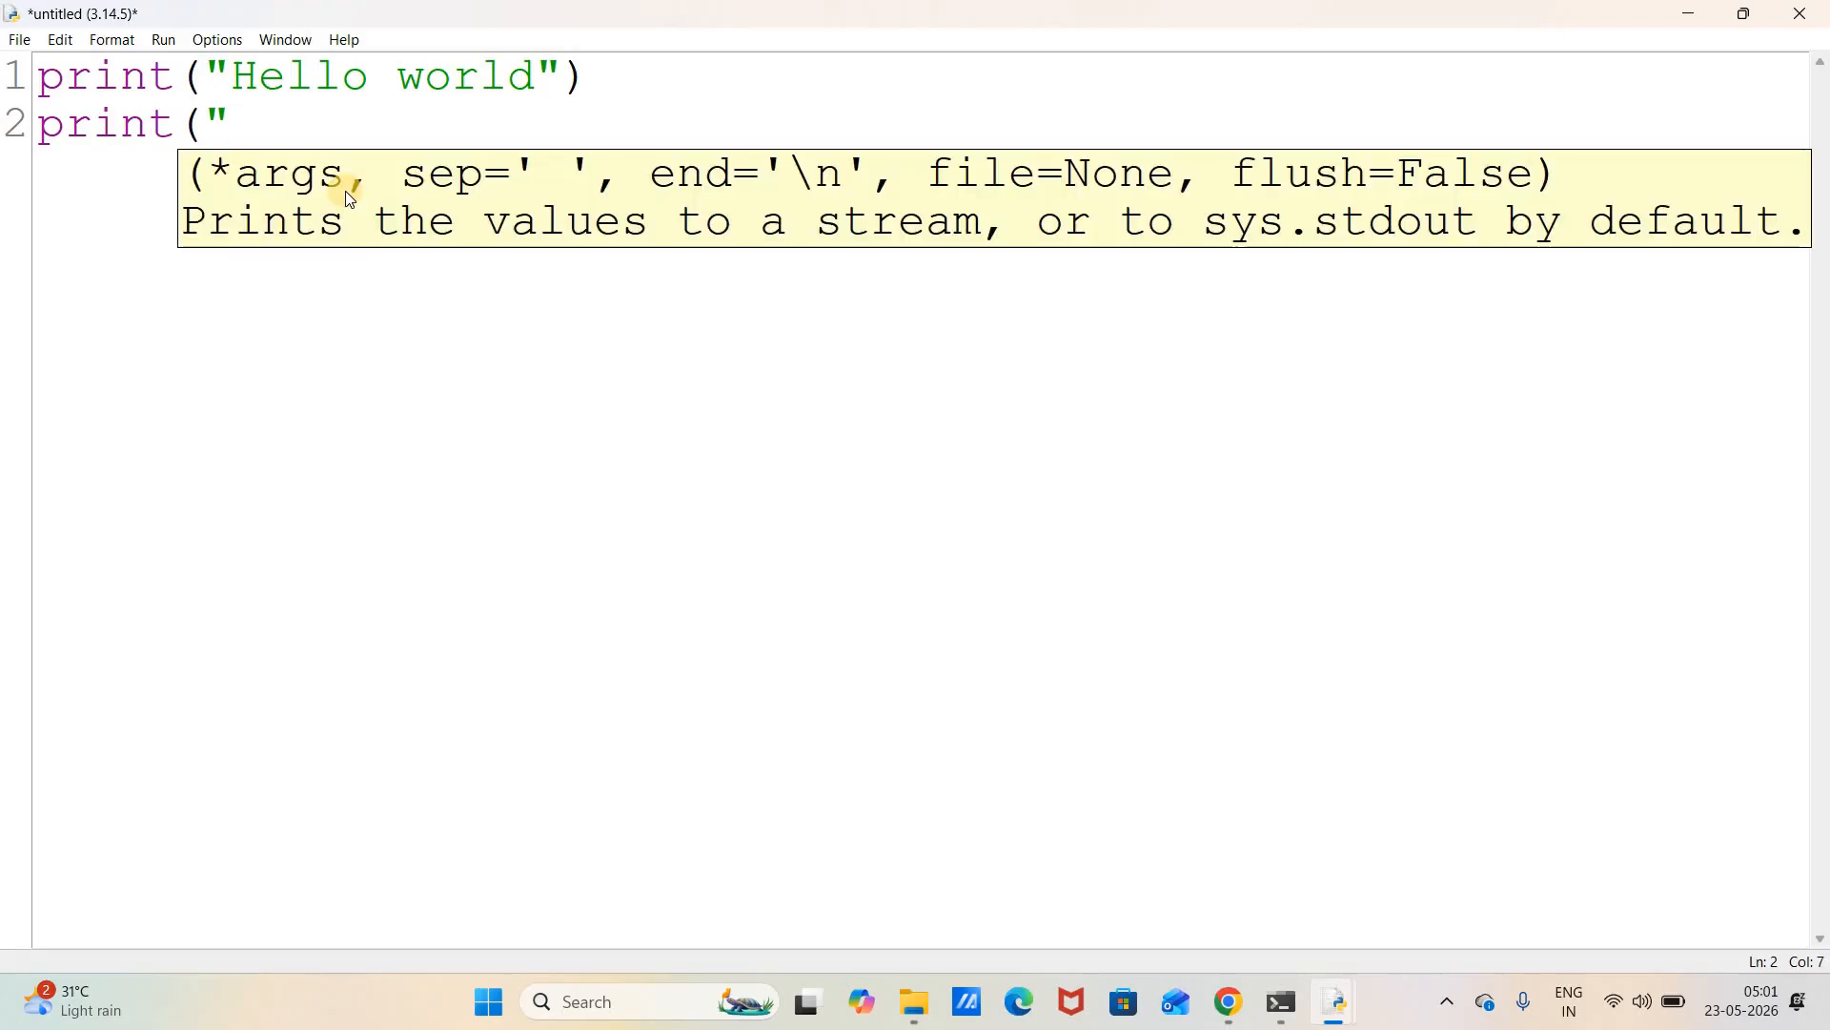
type("Welcom")
type("e to ")
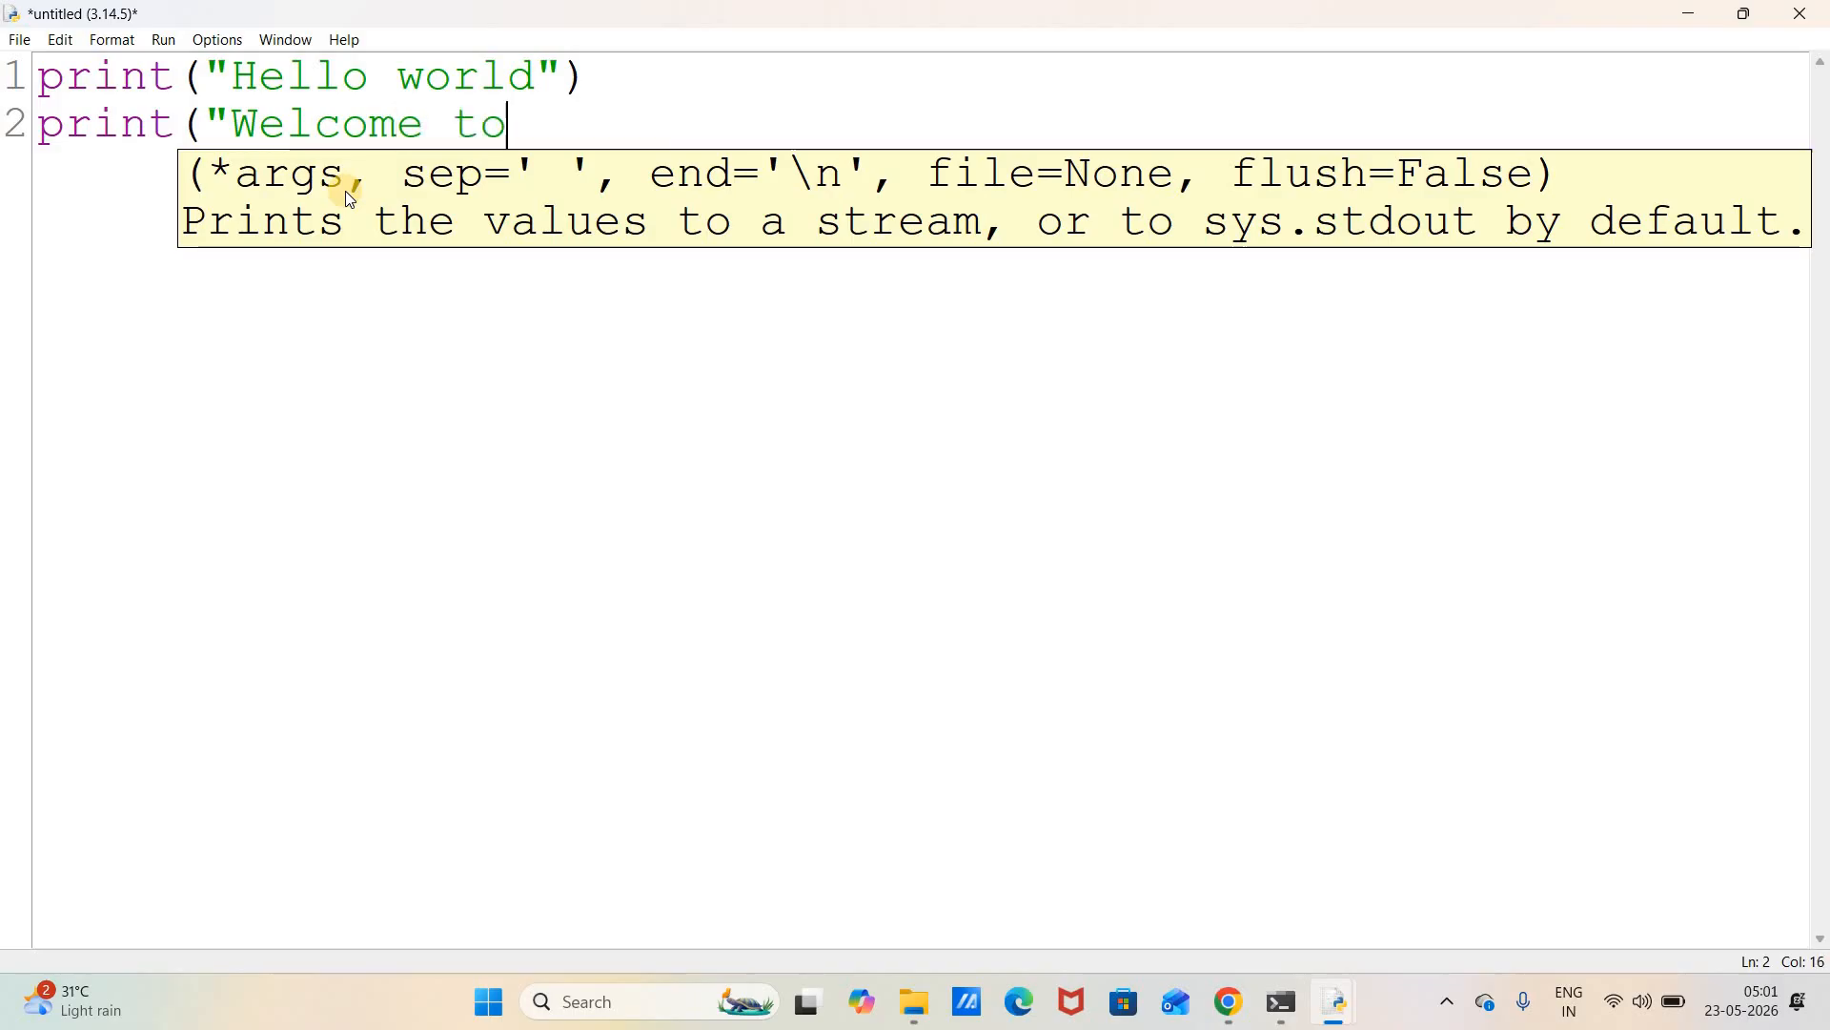
type("Abhyan Tec")
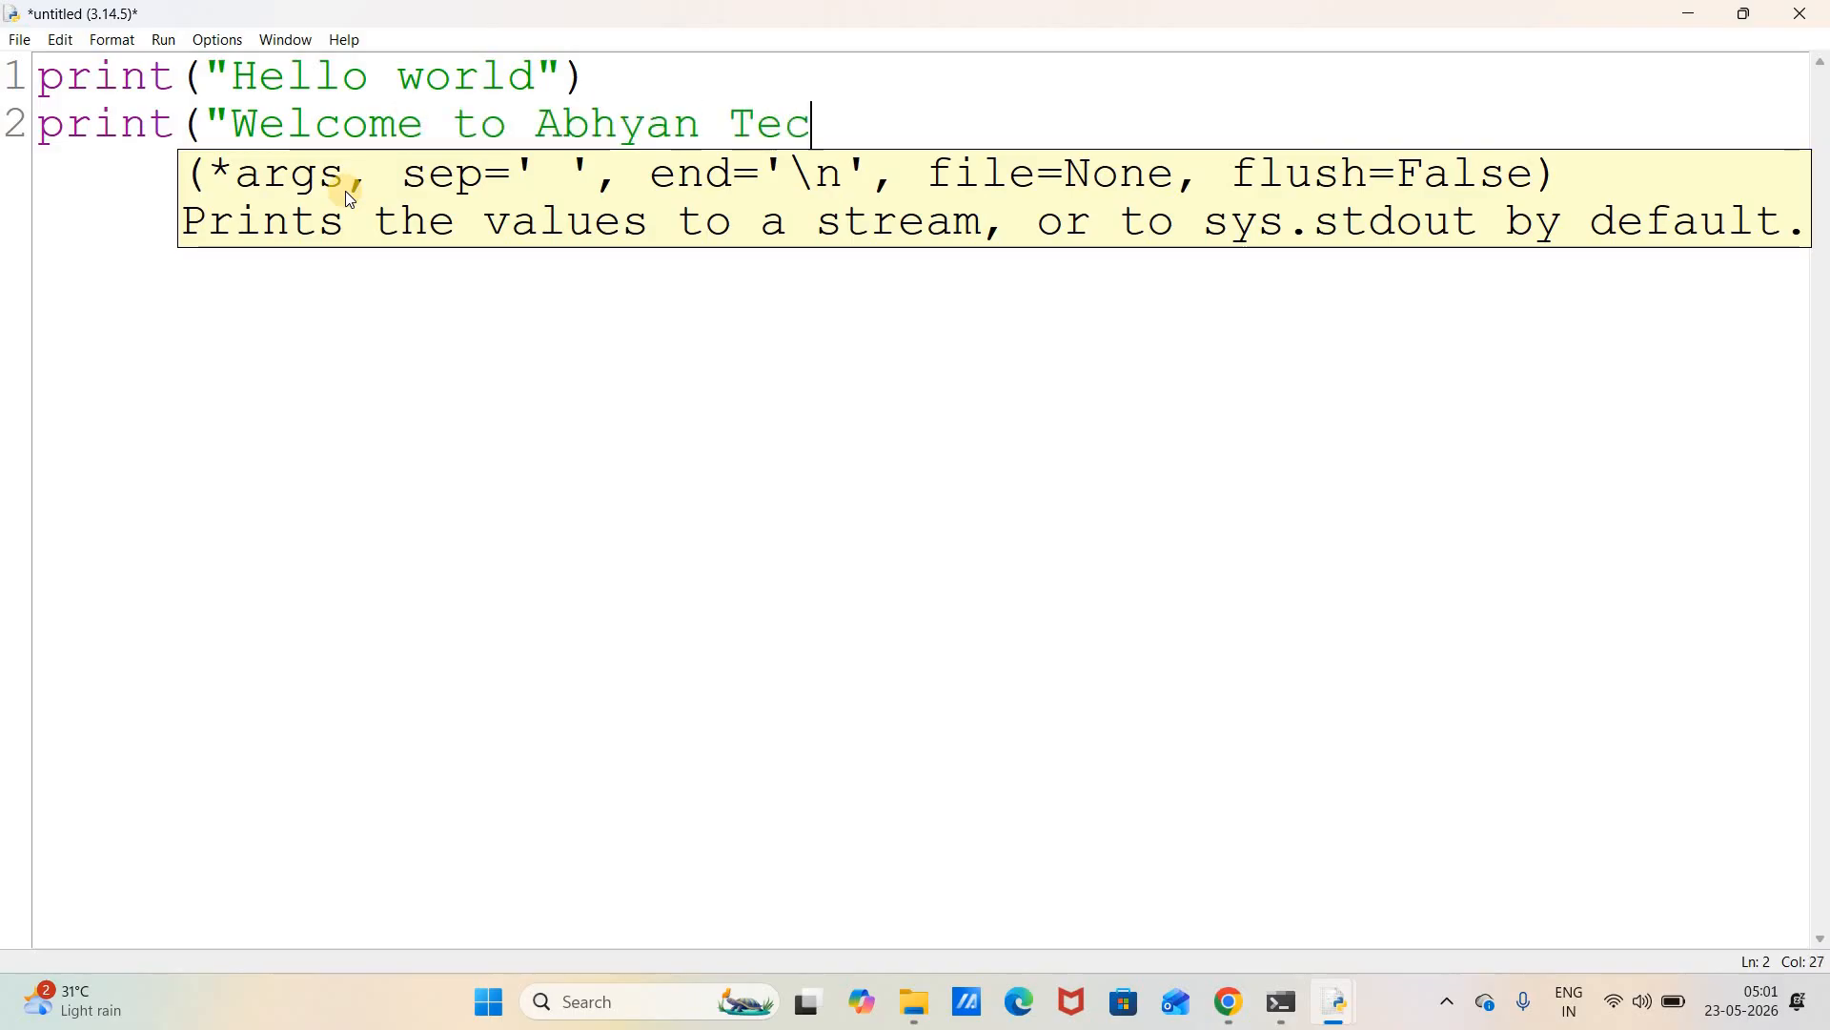
type("h\")")
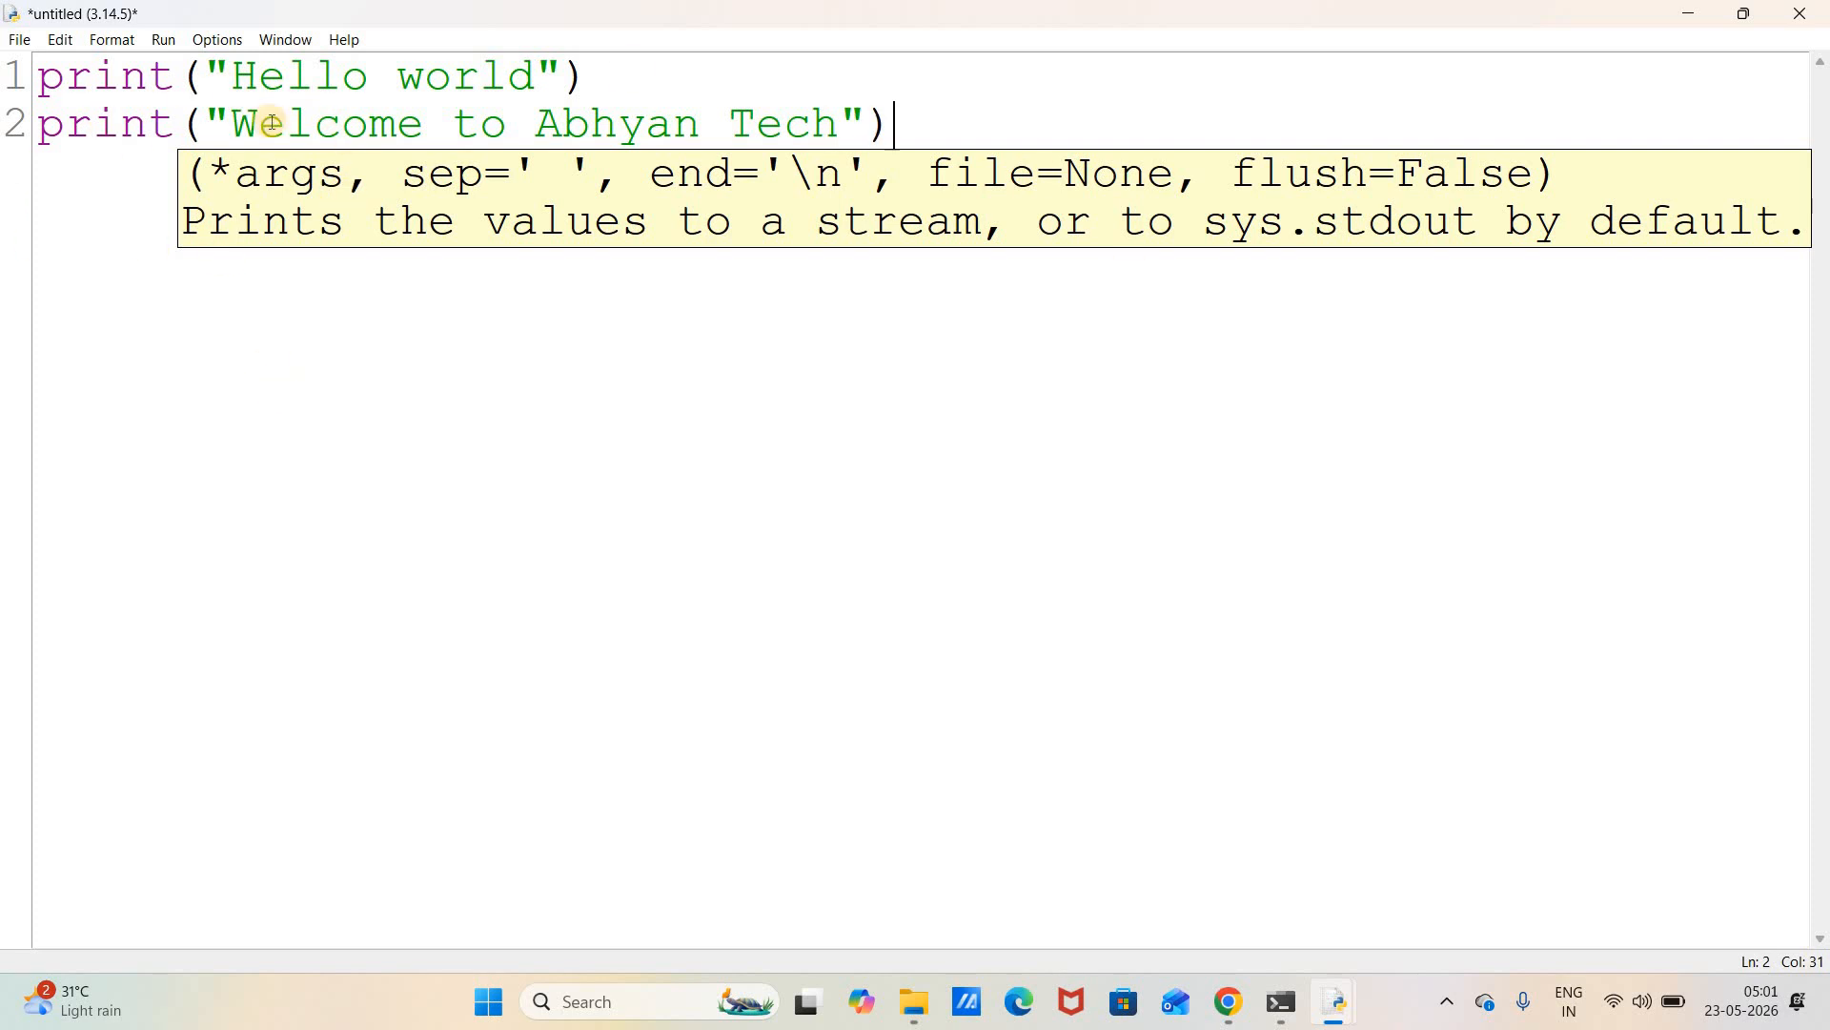
Save the script as hello.py in the Downloads folder
left_click(20, 39)
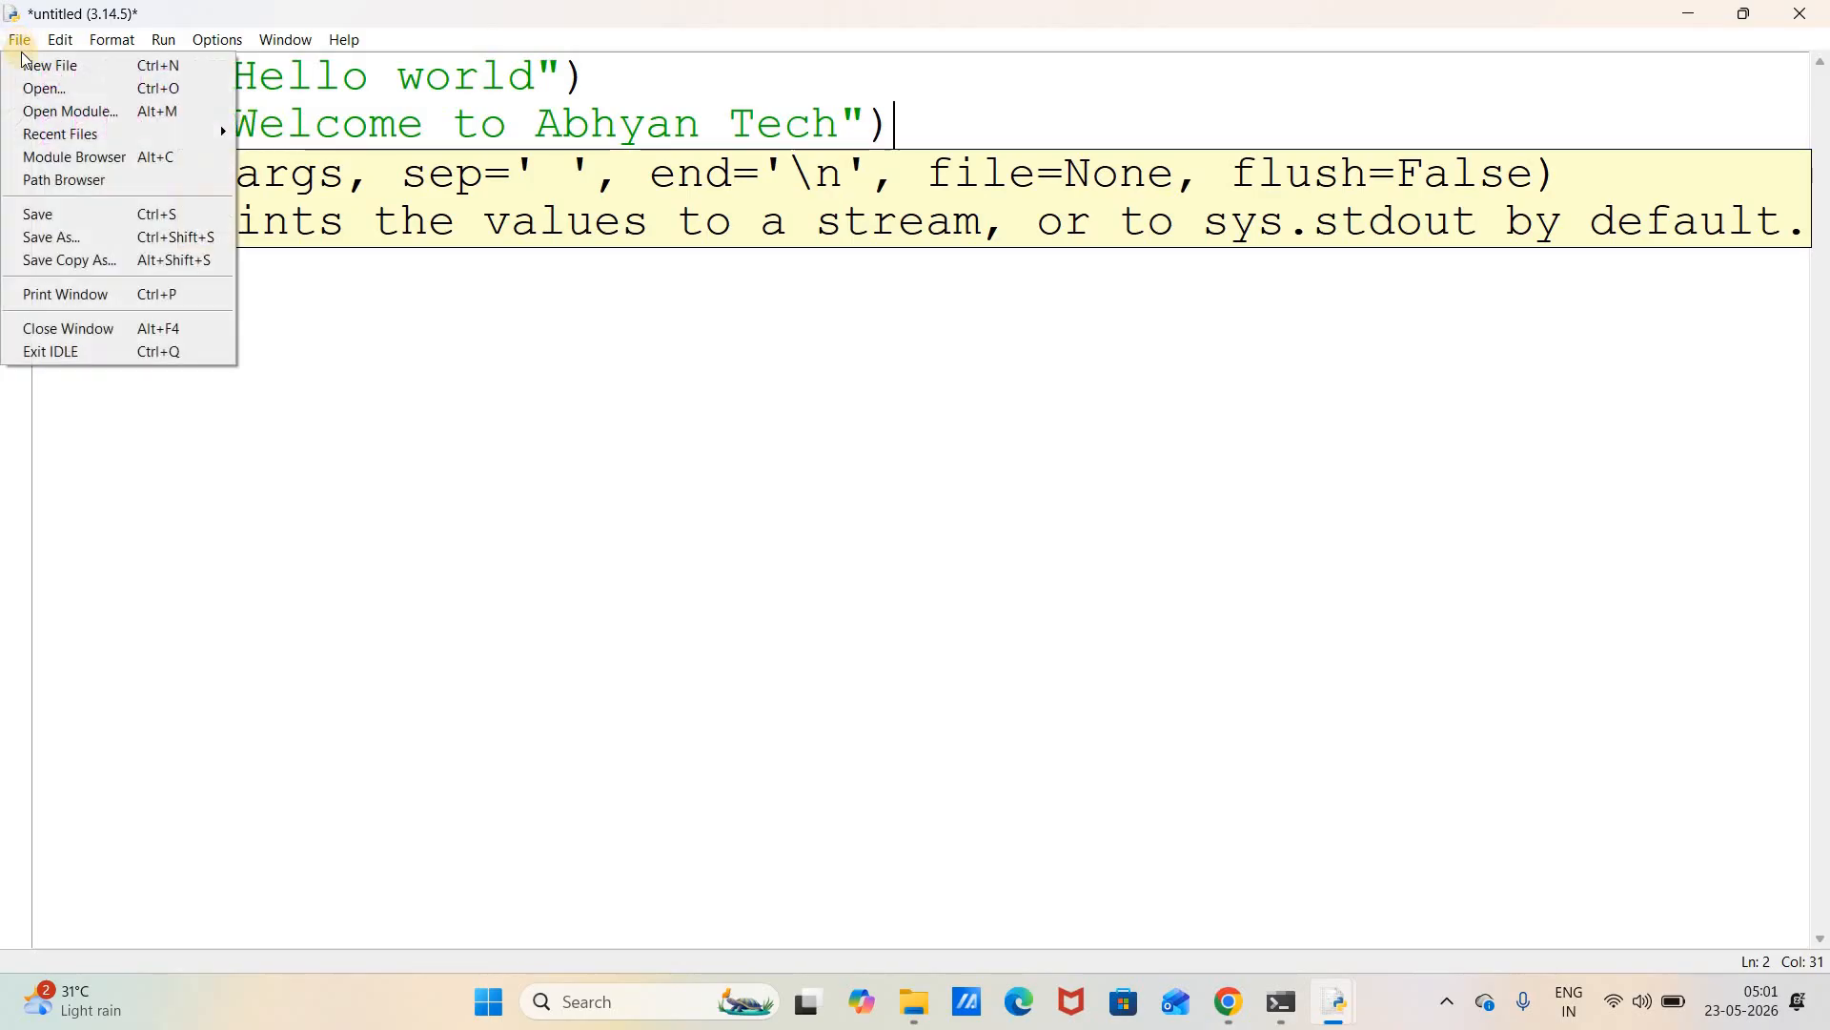
left_click(63, 215)
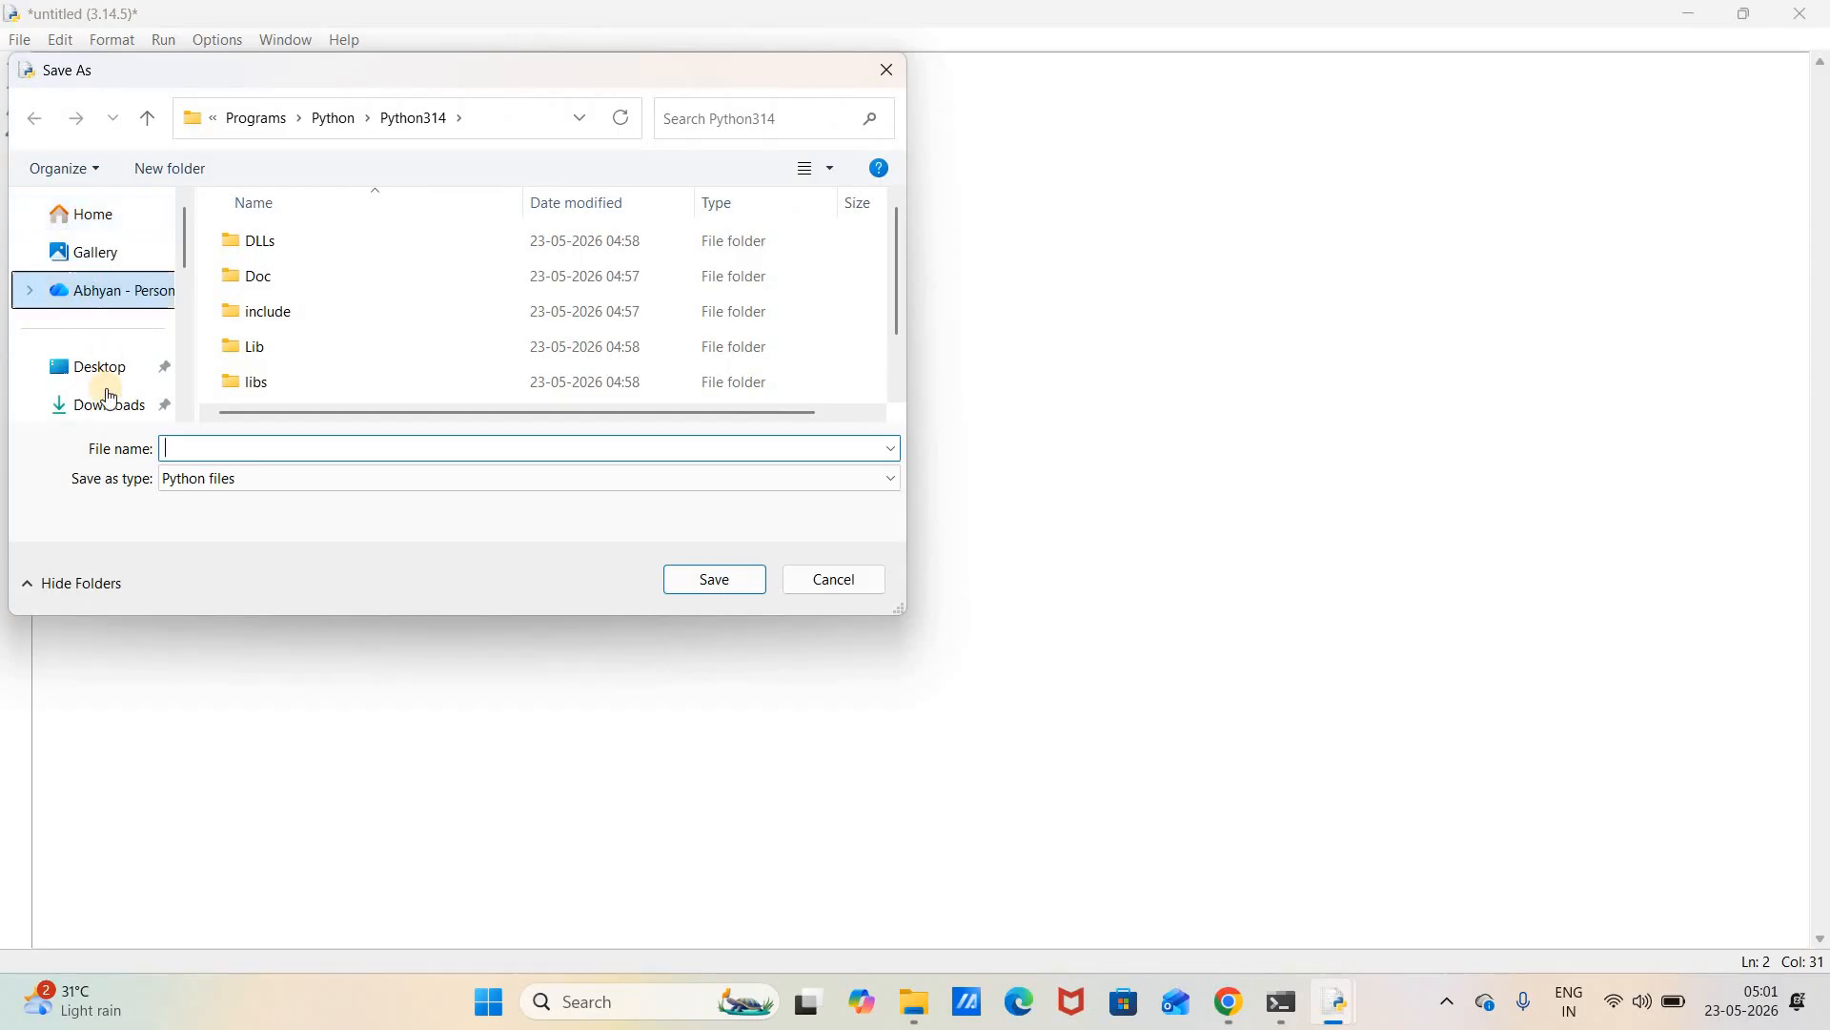
left_click(110, 410)
left_click(194, 454)
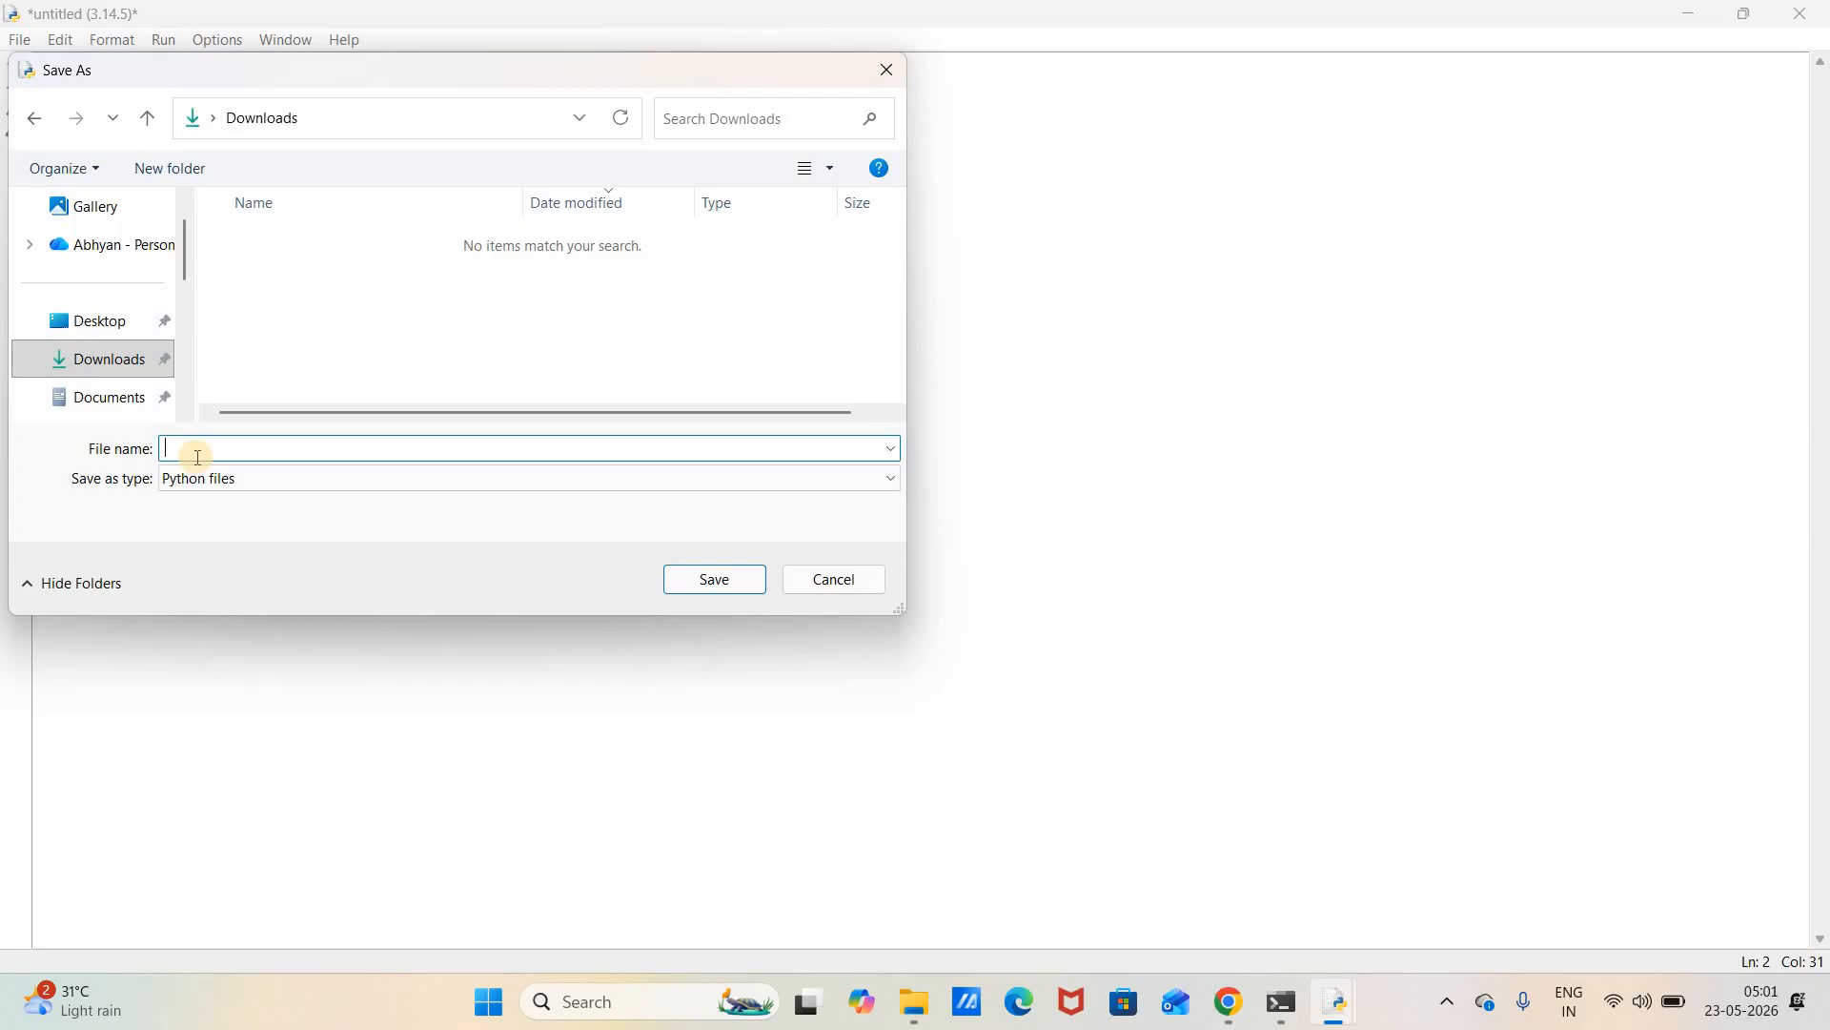
type("hello.py")
key("Return")
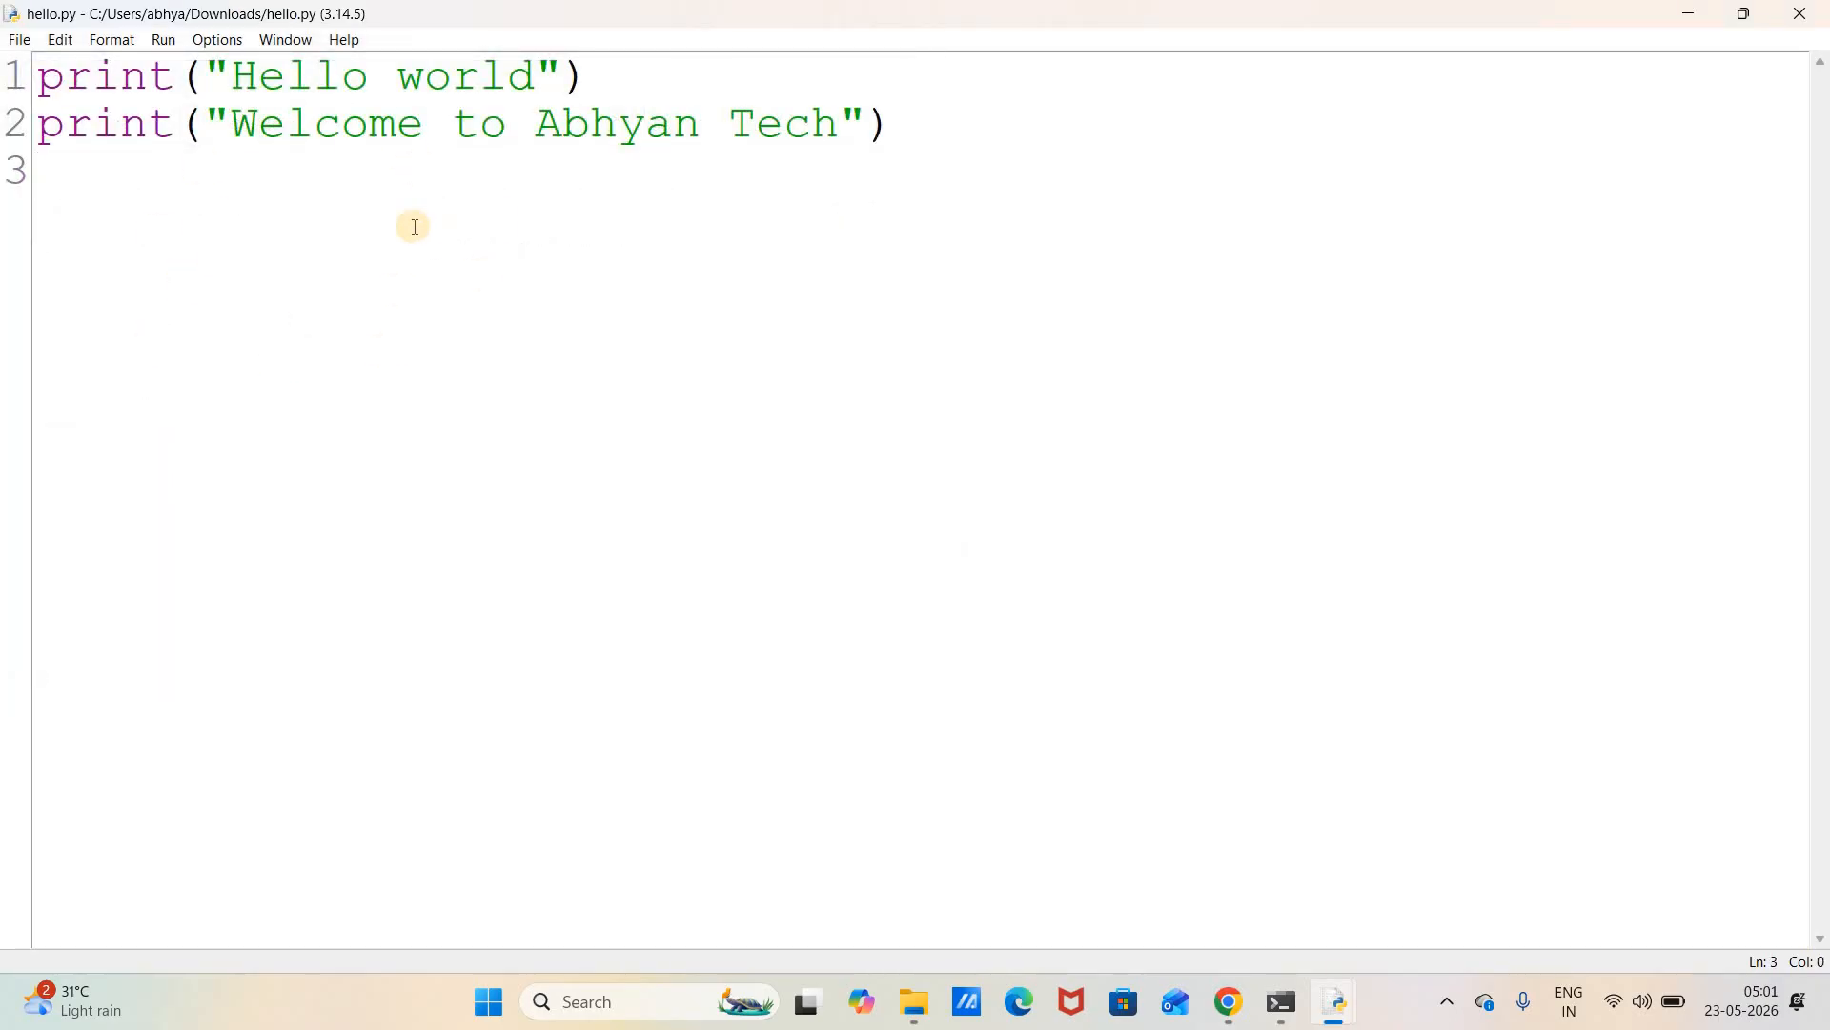
Run the hello.py module and highlight its output, followed by the earlier commands and results in the shell
left_click(164, 40)
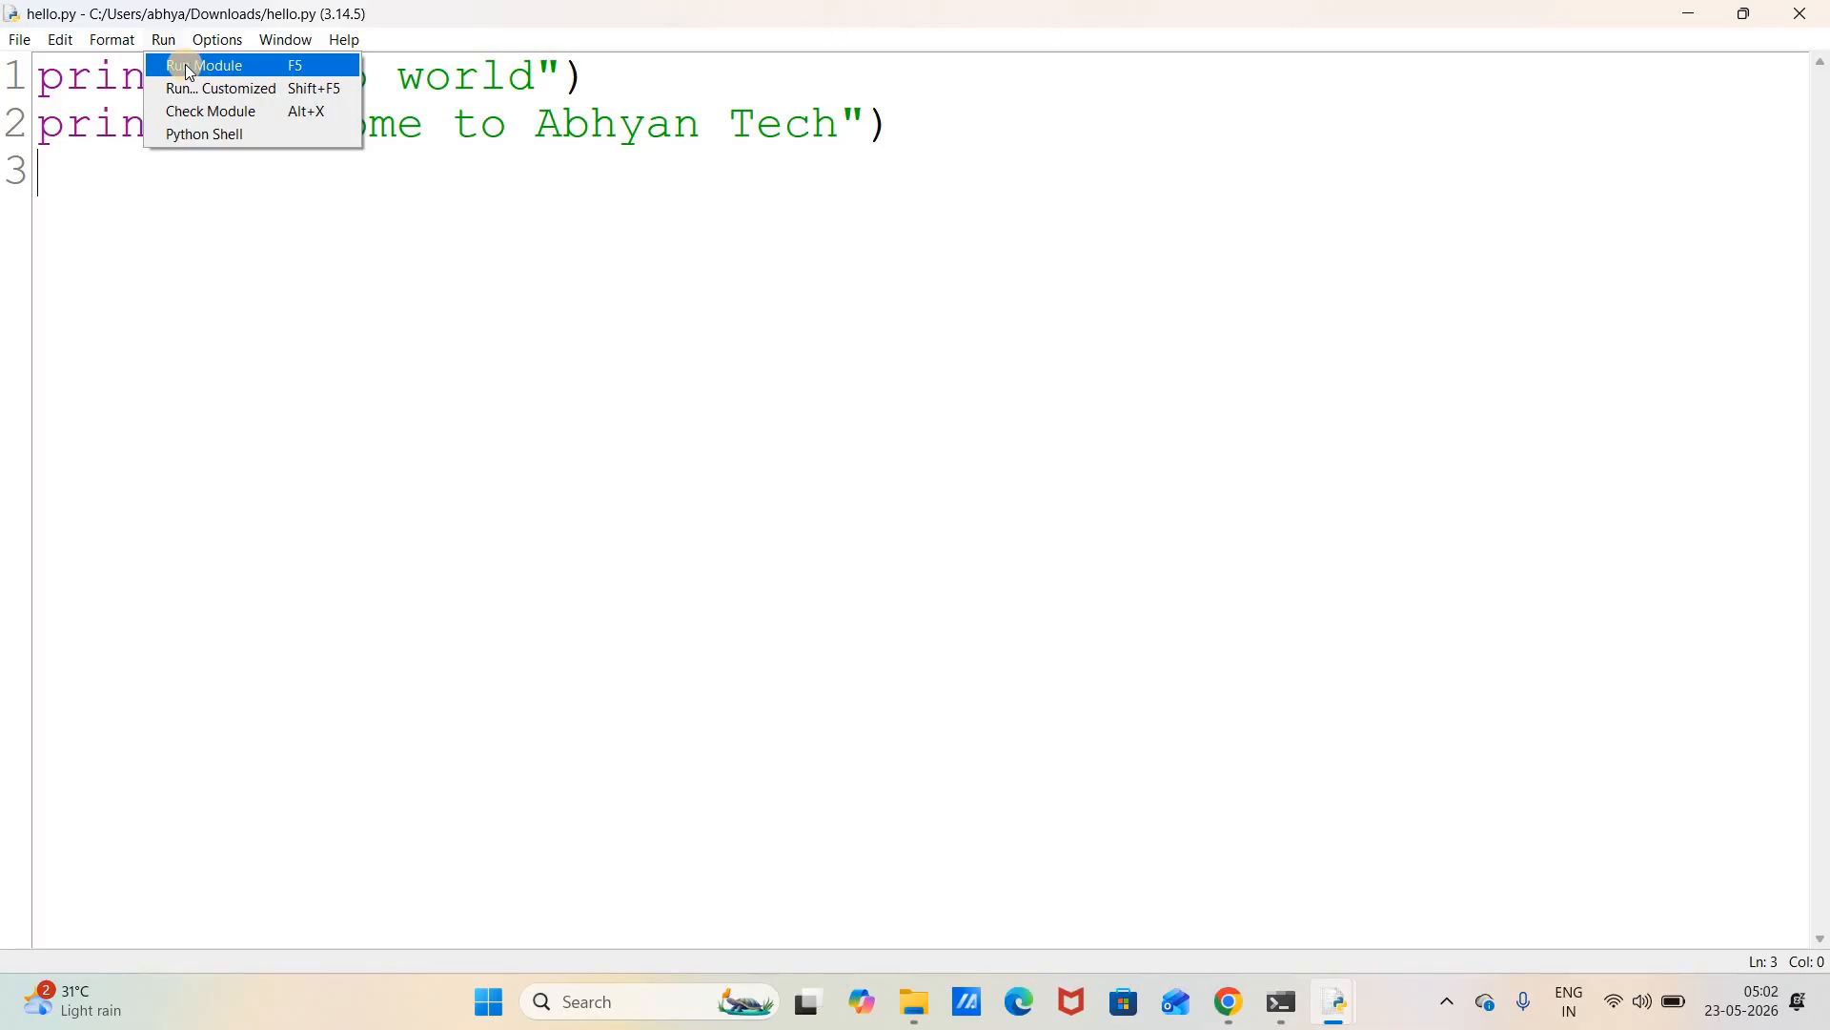
left_click(185, 65)
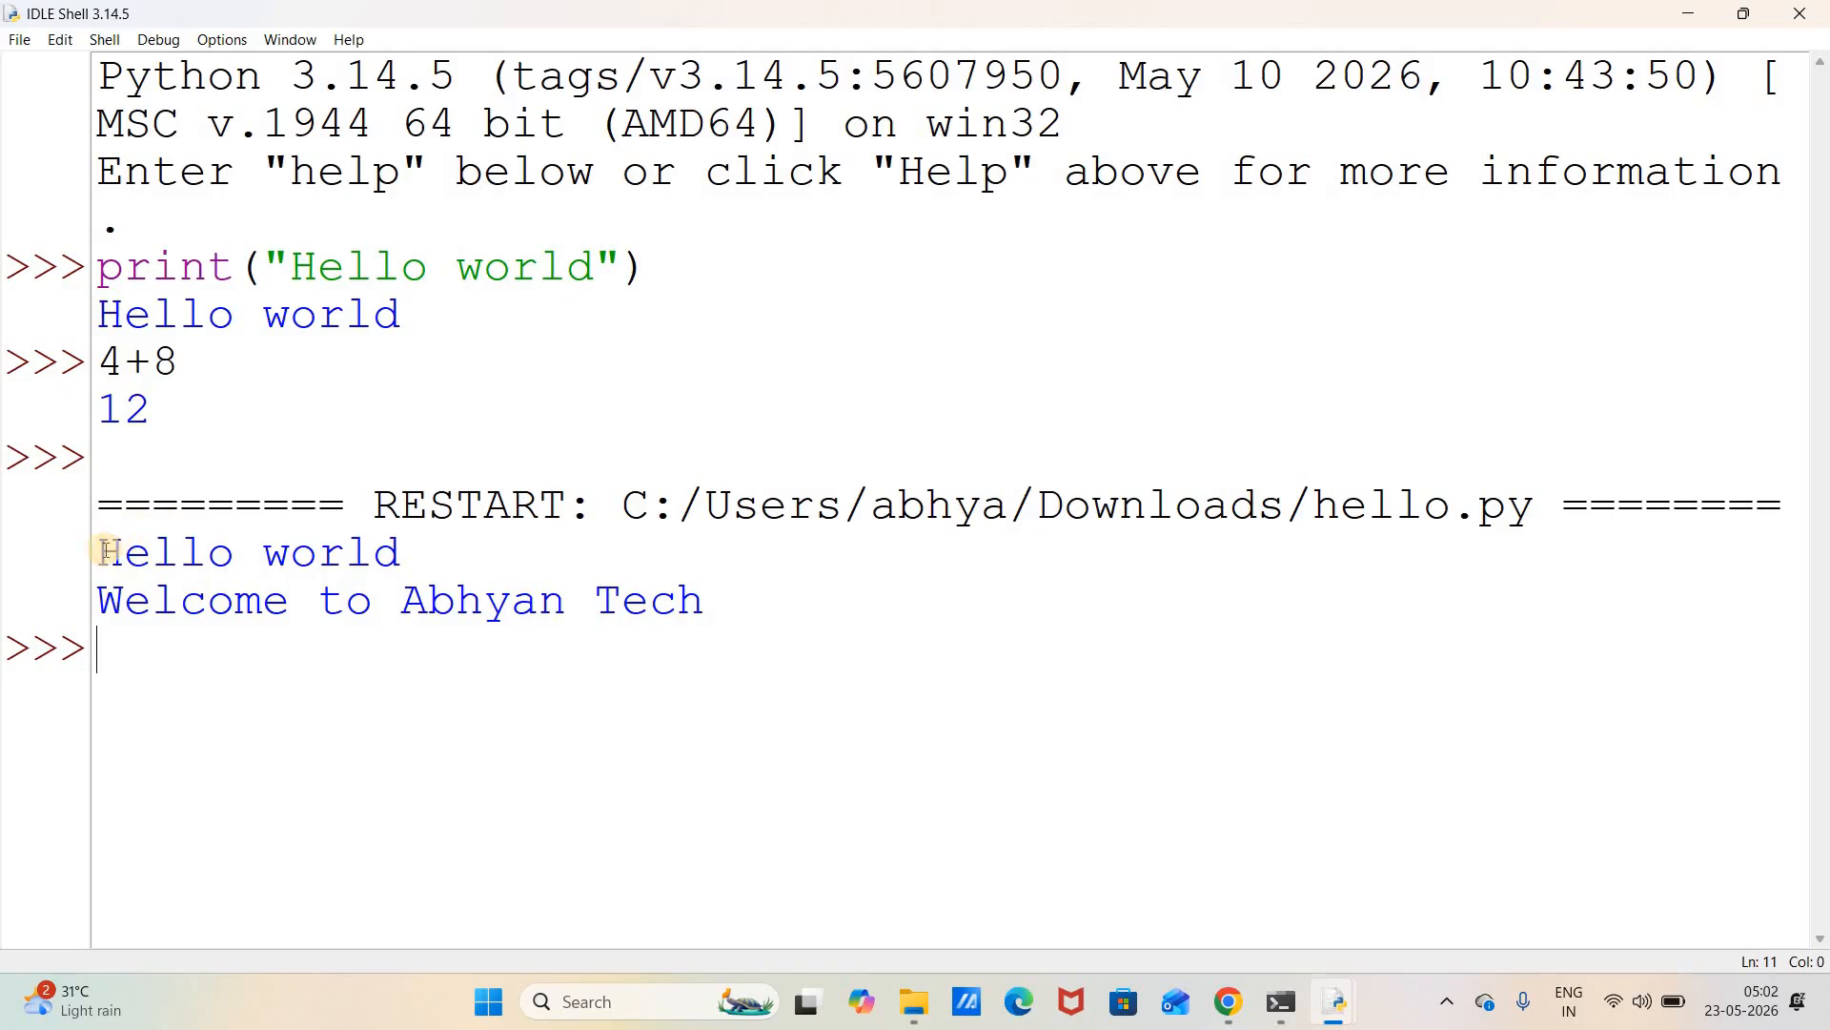
left_click_drag(104, 551, 756, 597)
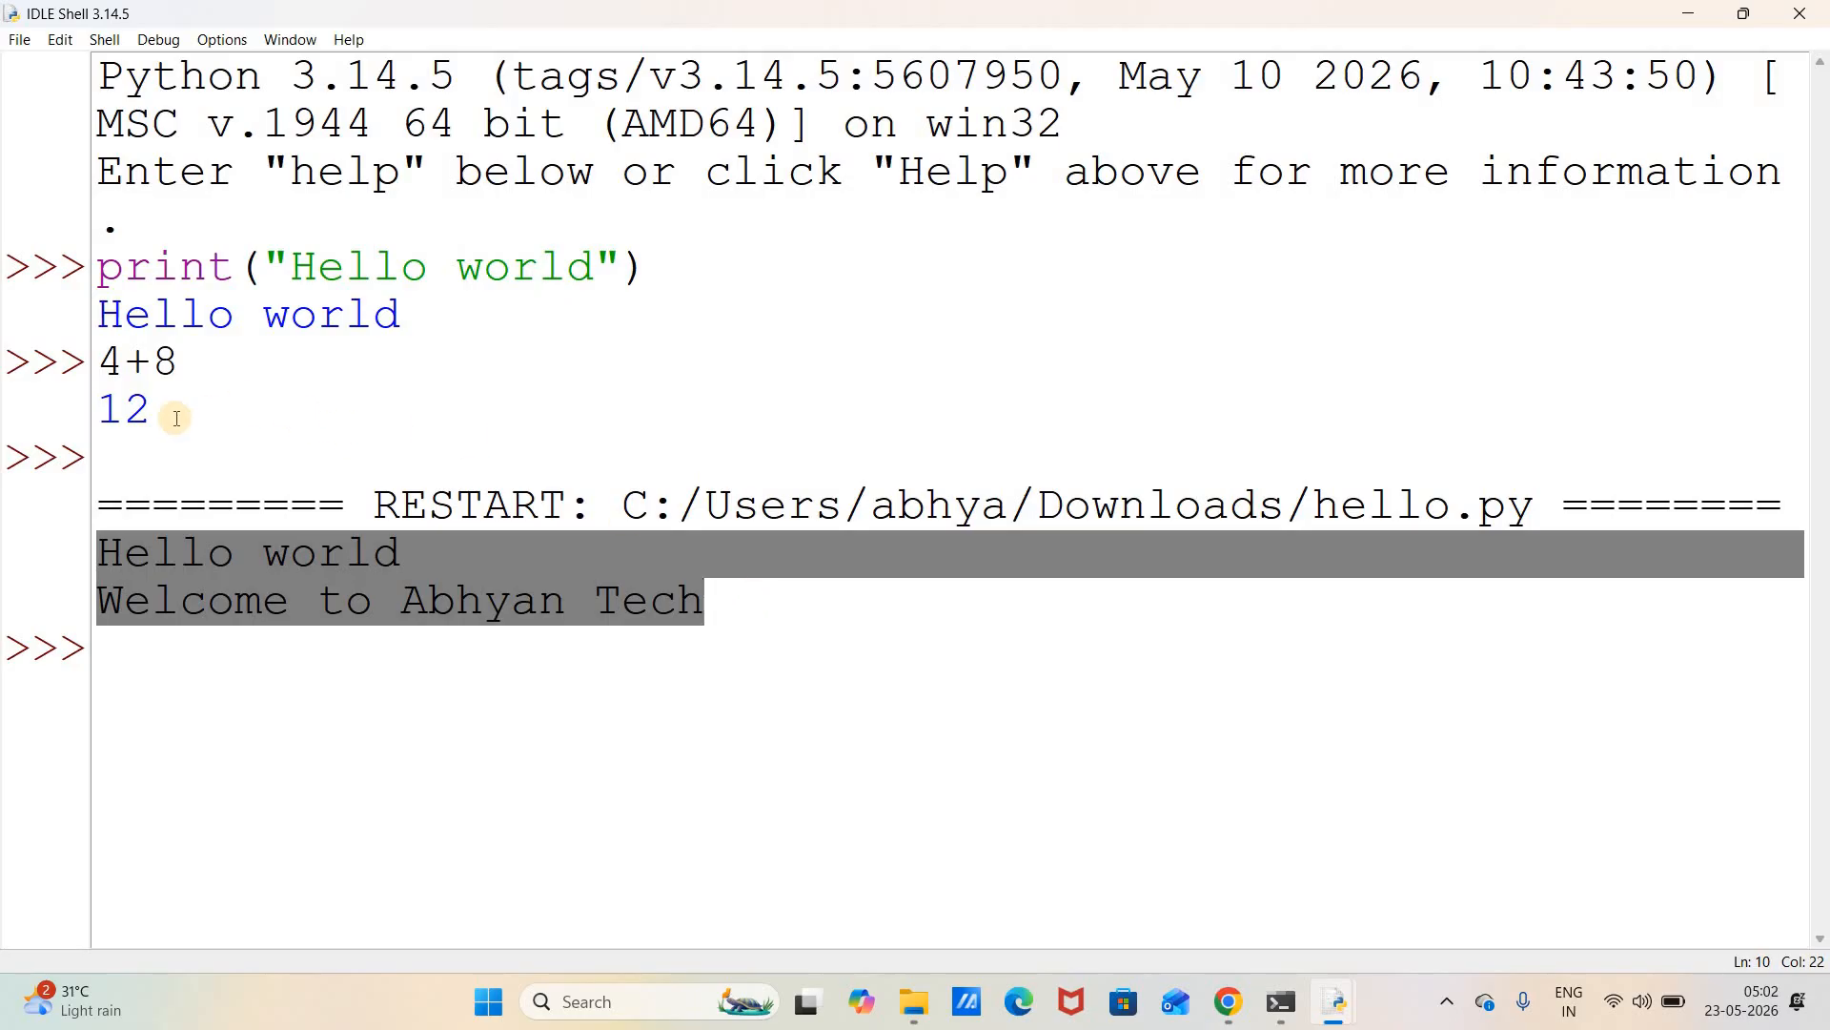
left_click_drag(159, 401, 88, 271)
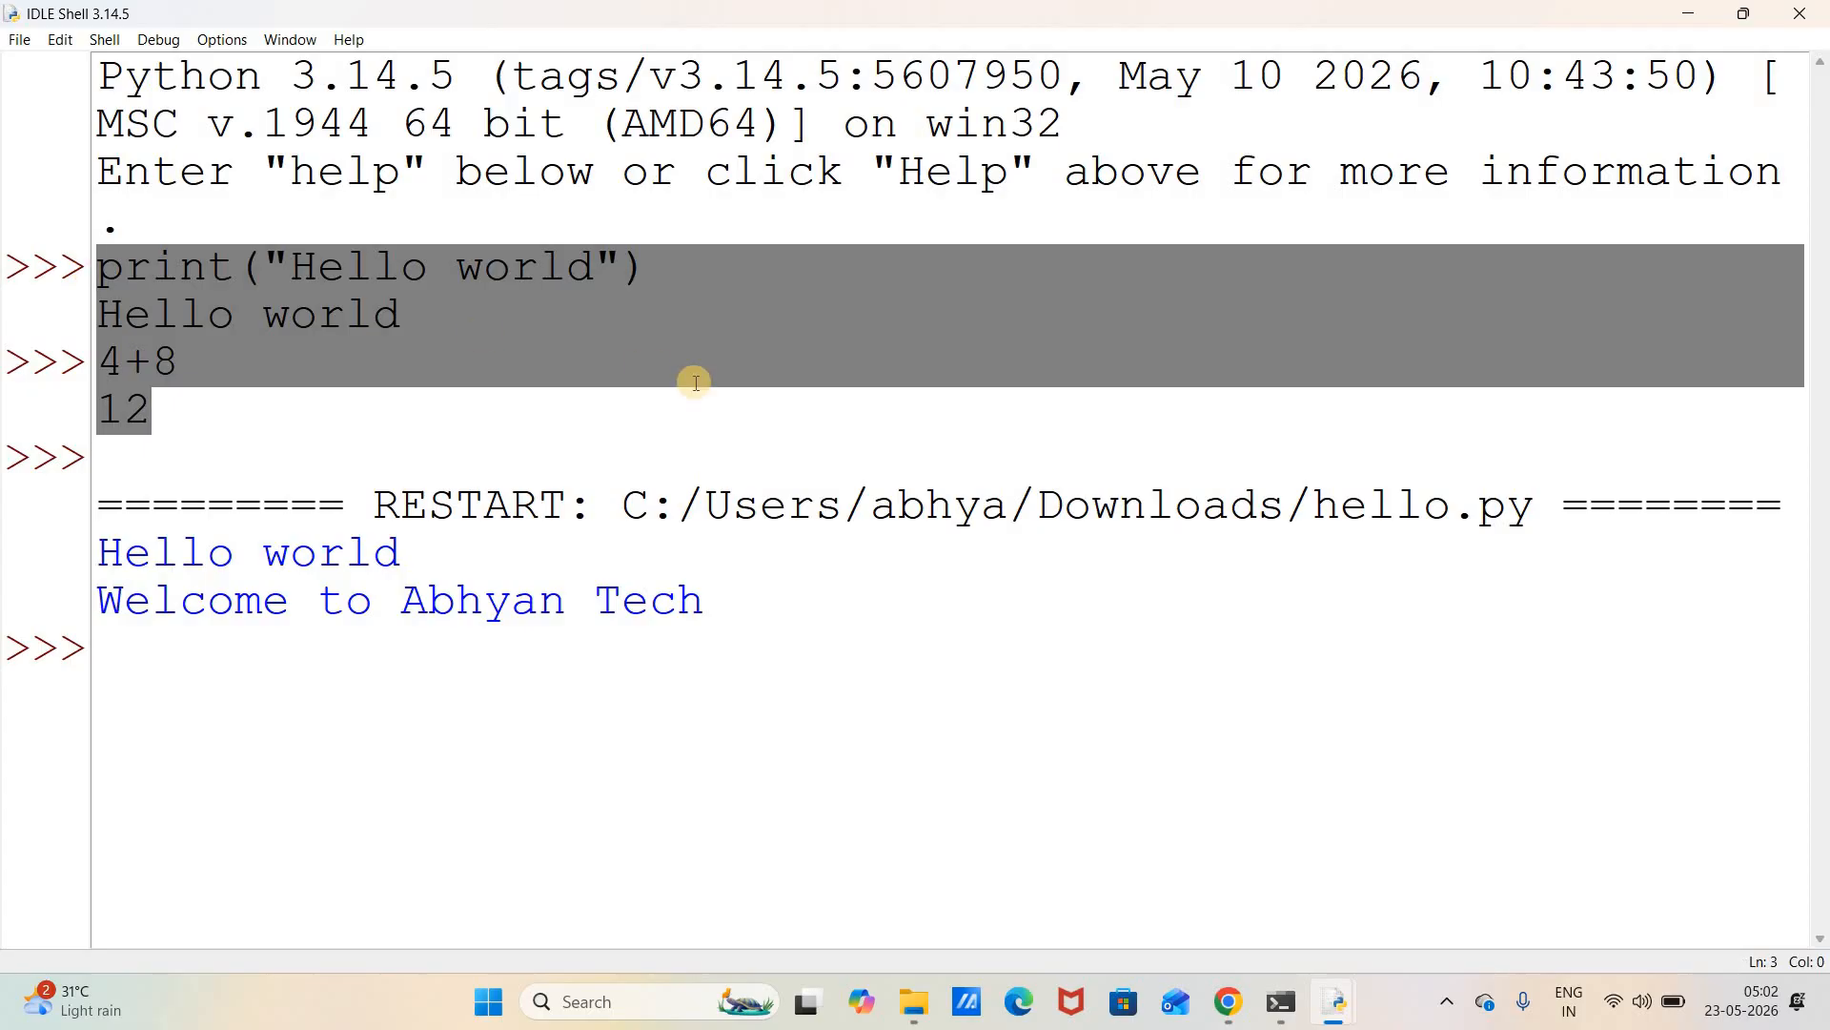
Close the shell window and run hello.py again so its output opens in a fresh shell
left_click(1806, 15)
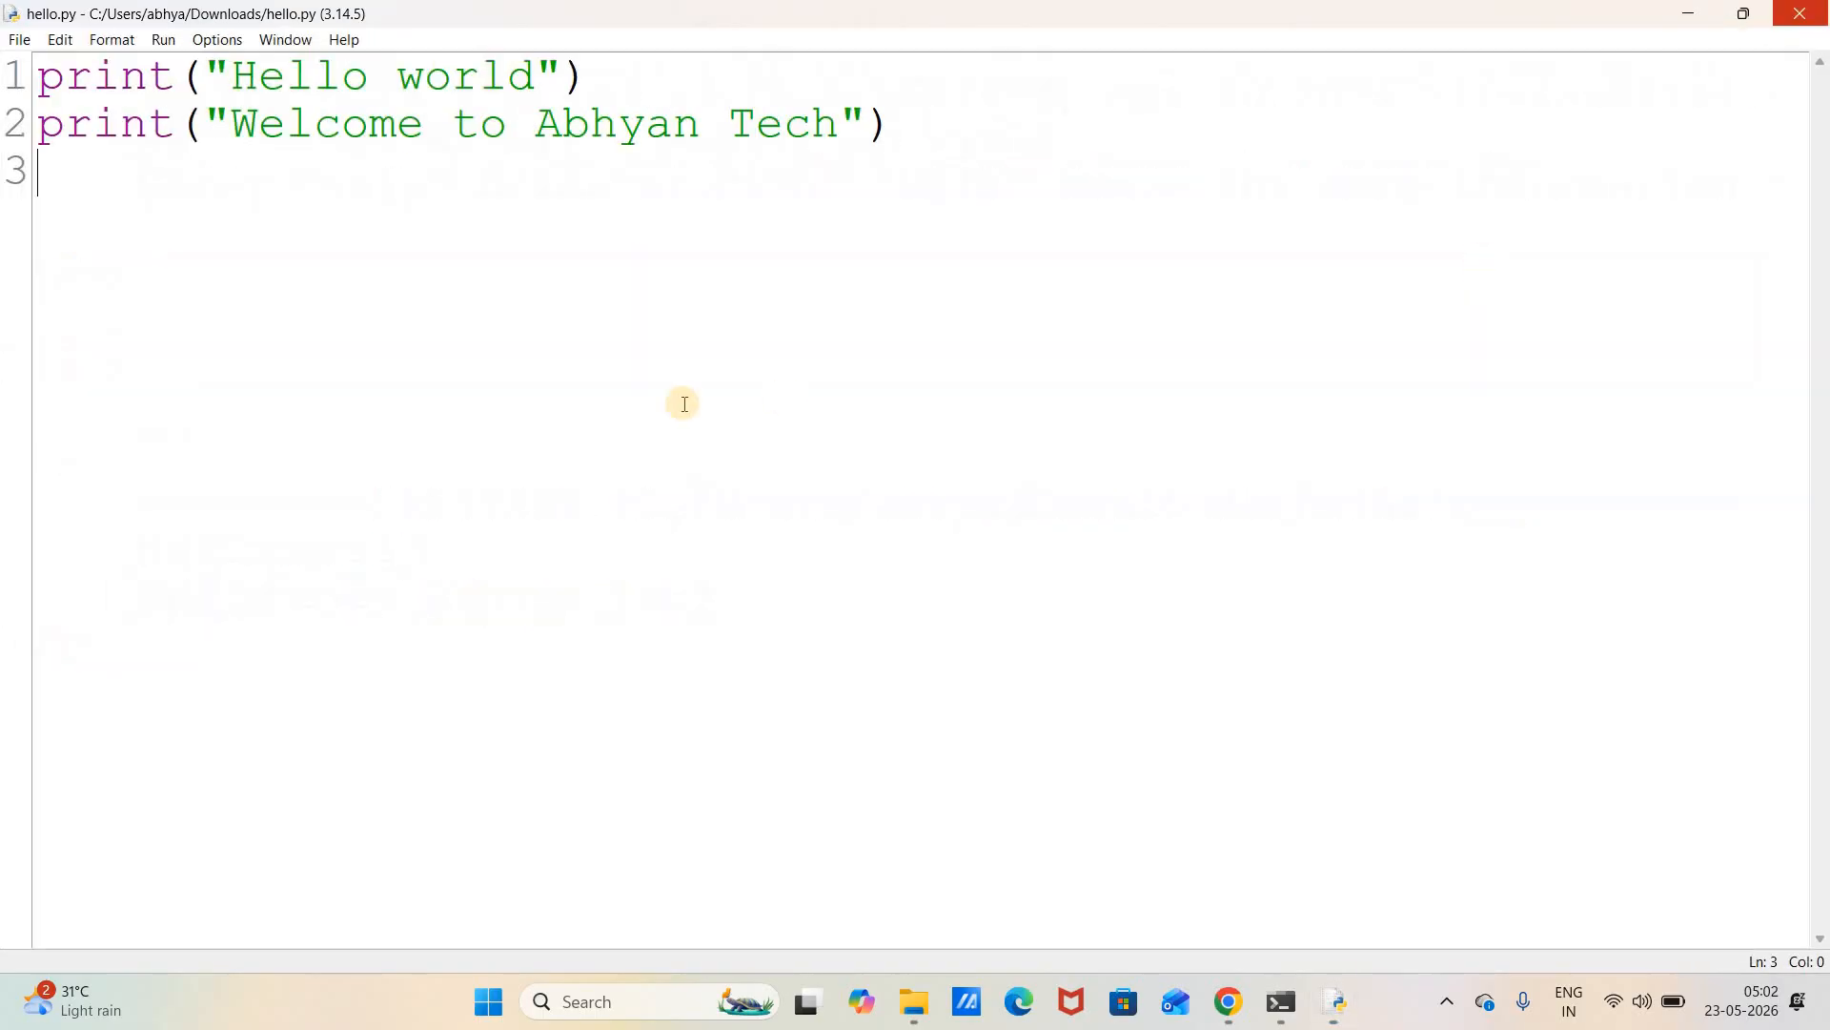
left_click(166, 42)
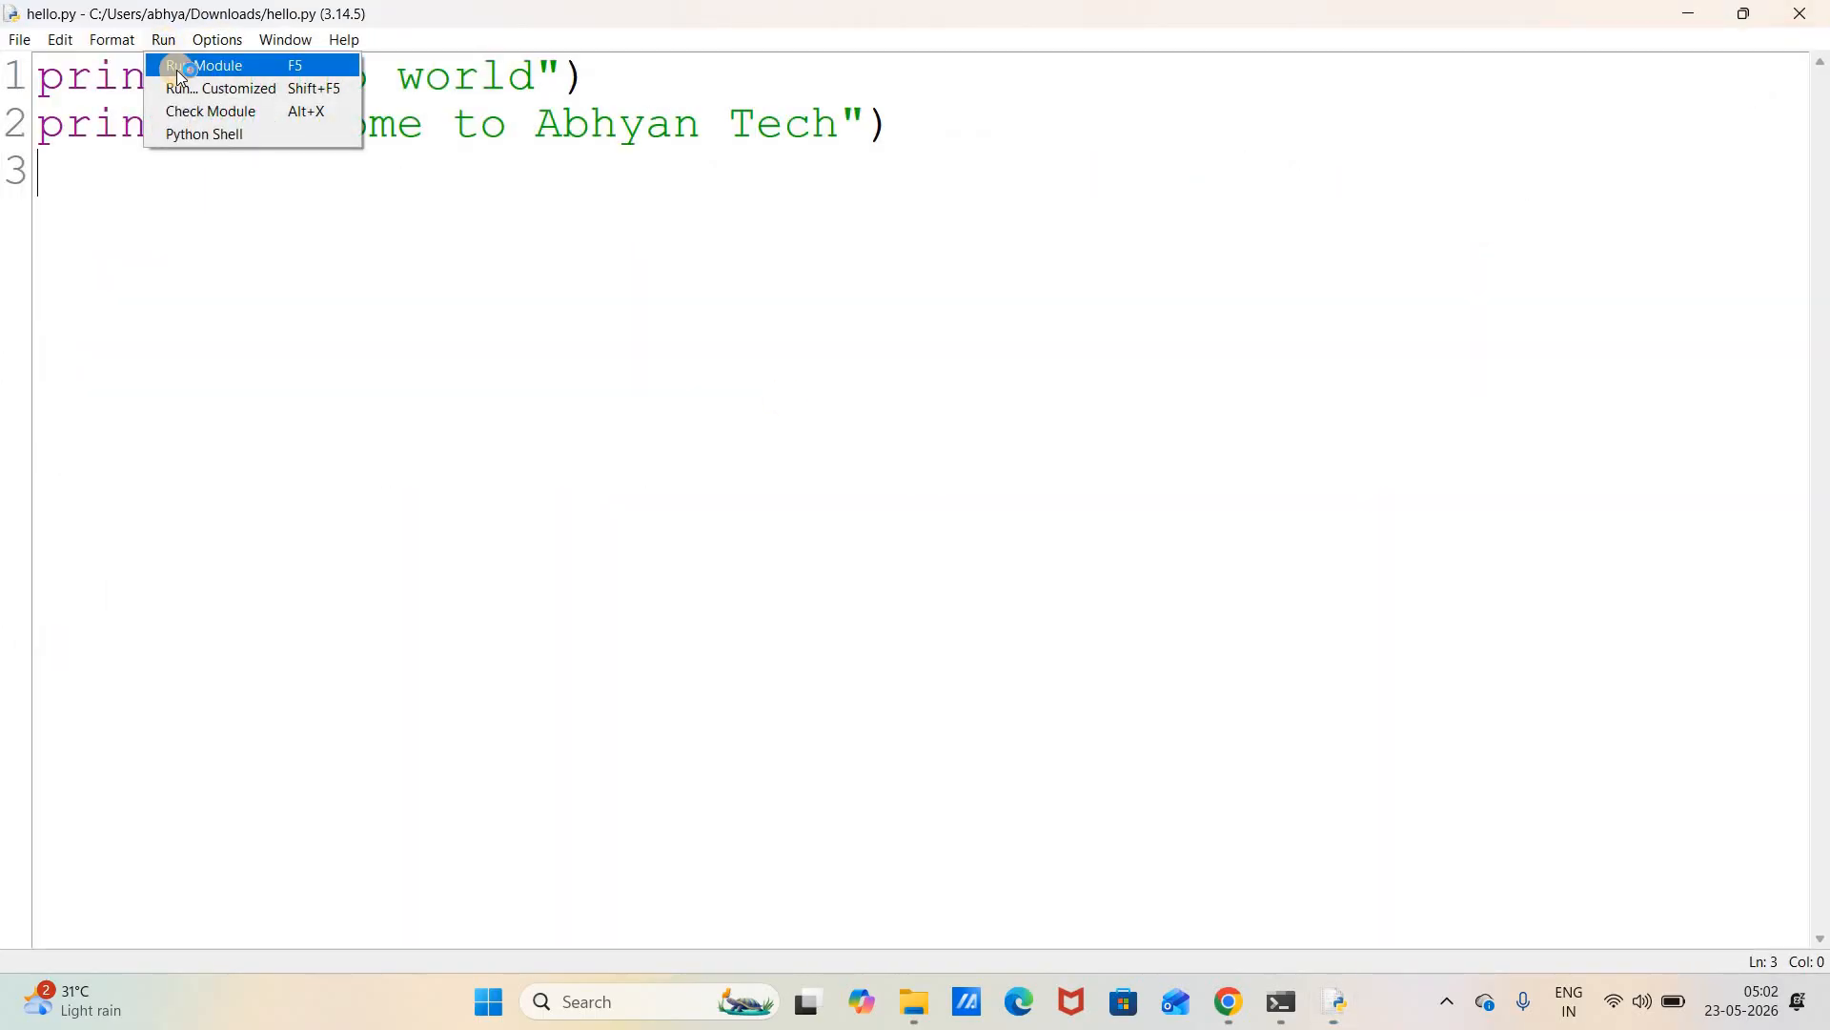
left_click(177, 65)
Highlight the "Hello world" and "Welcome to Abhyan Tech" output lines one after the other, and close the shell window
left_click(108, 374)
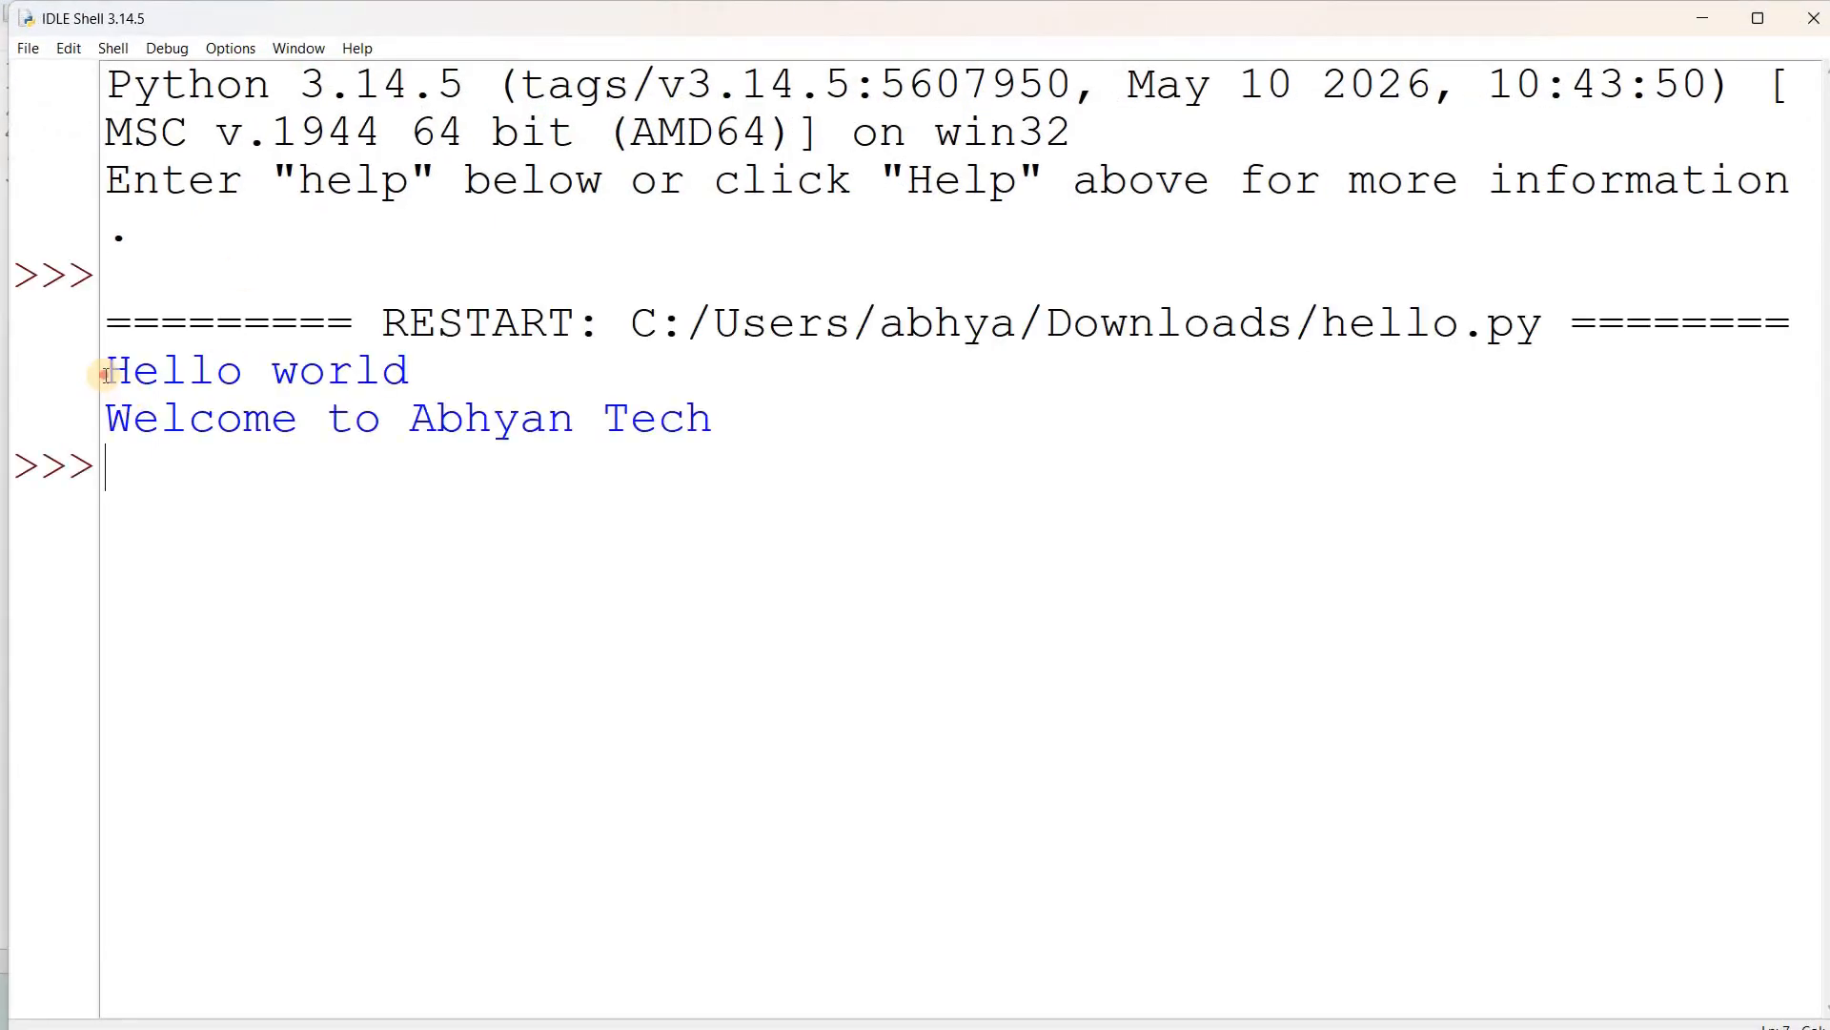
left_click_drag(217, 377, 420, 375)
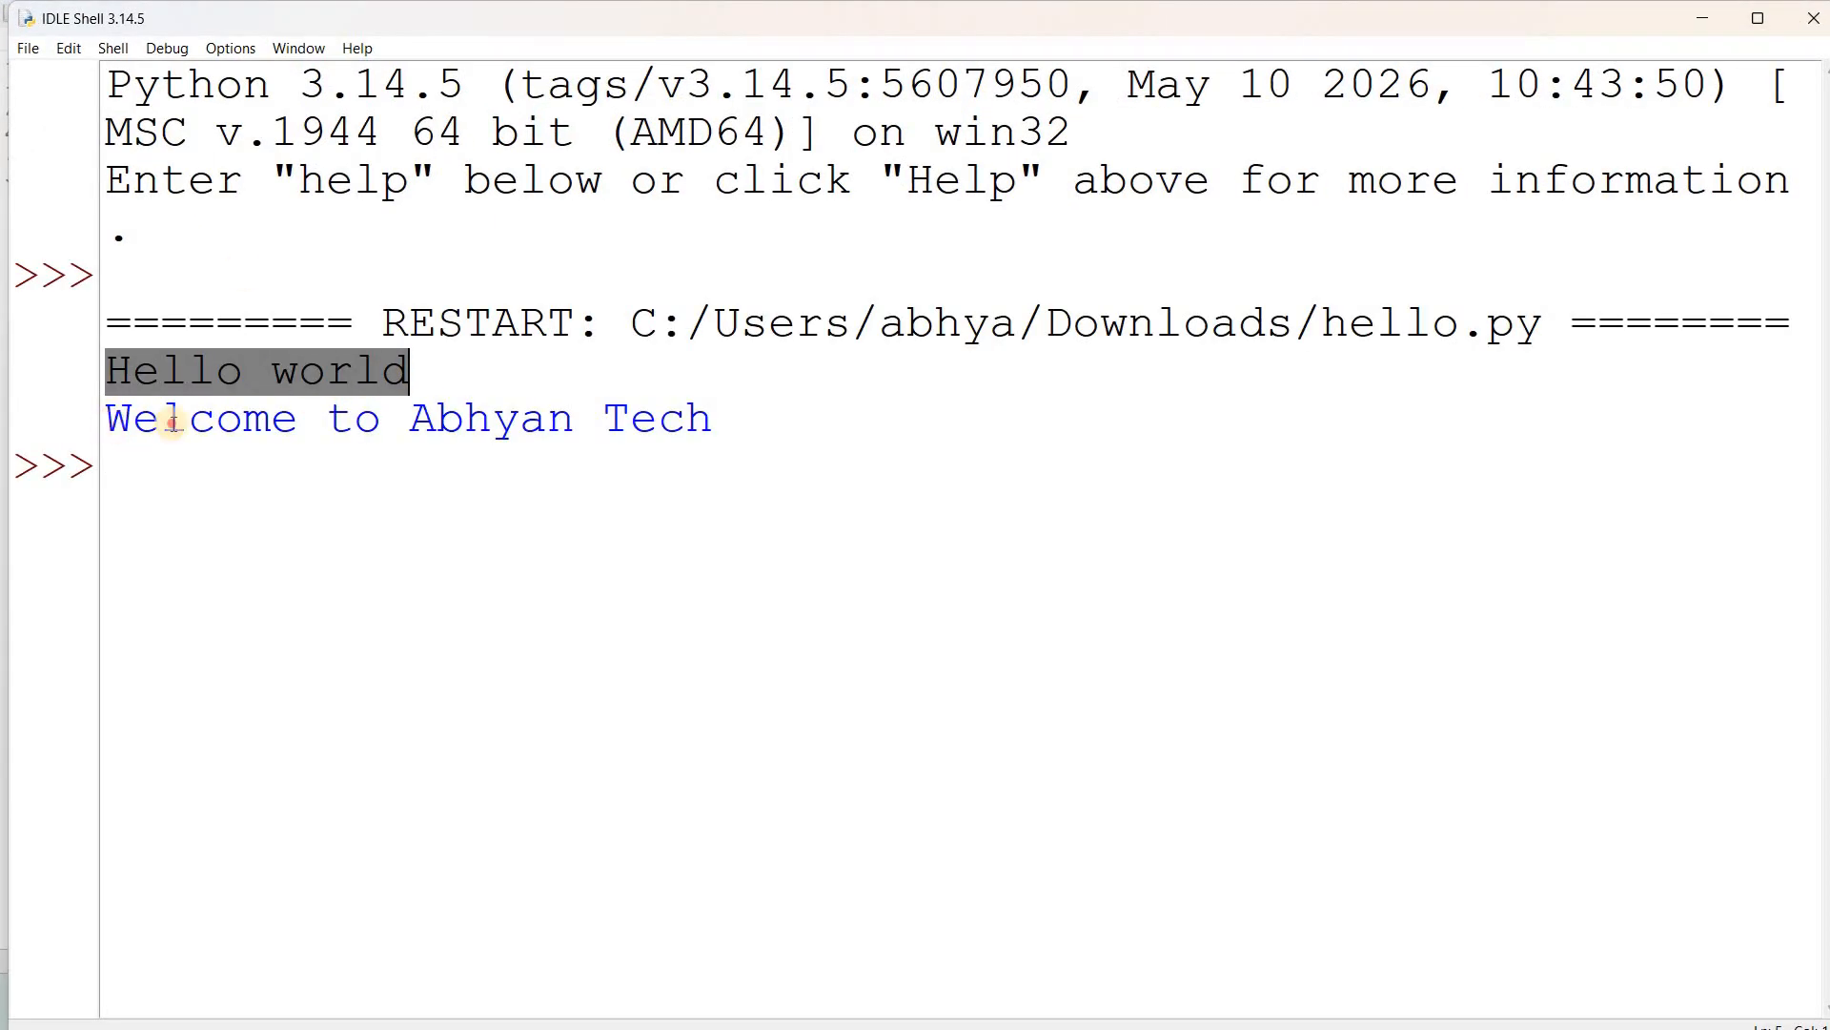
left_click_drag(107, 419, 631, 418)
left_click_drag(767, 397, 768, 397)
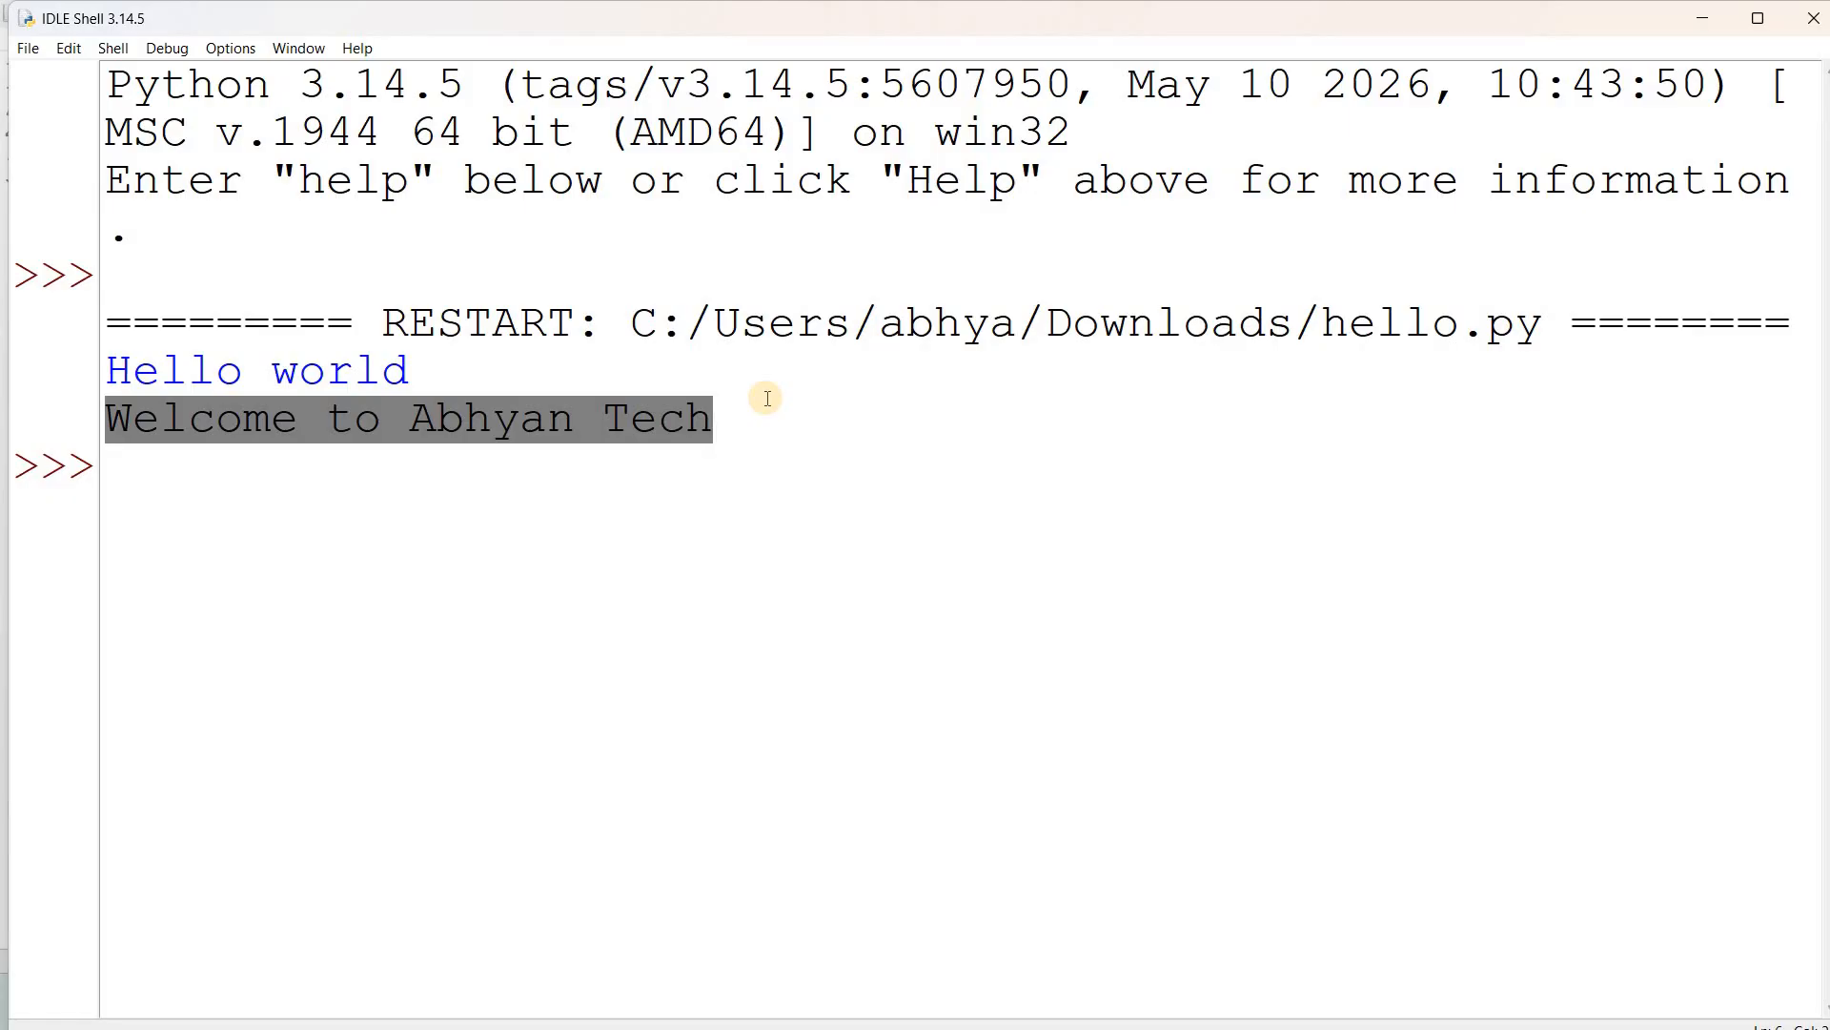
left_click(1814, 17)
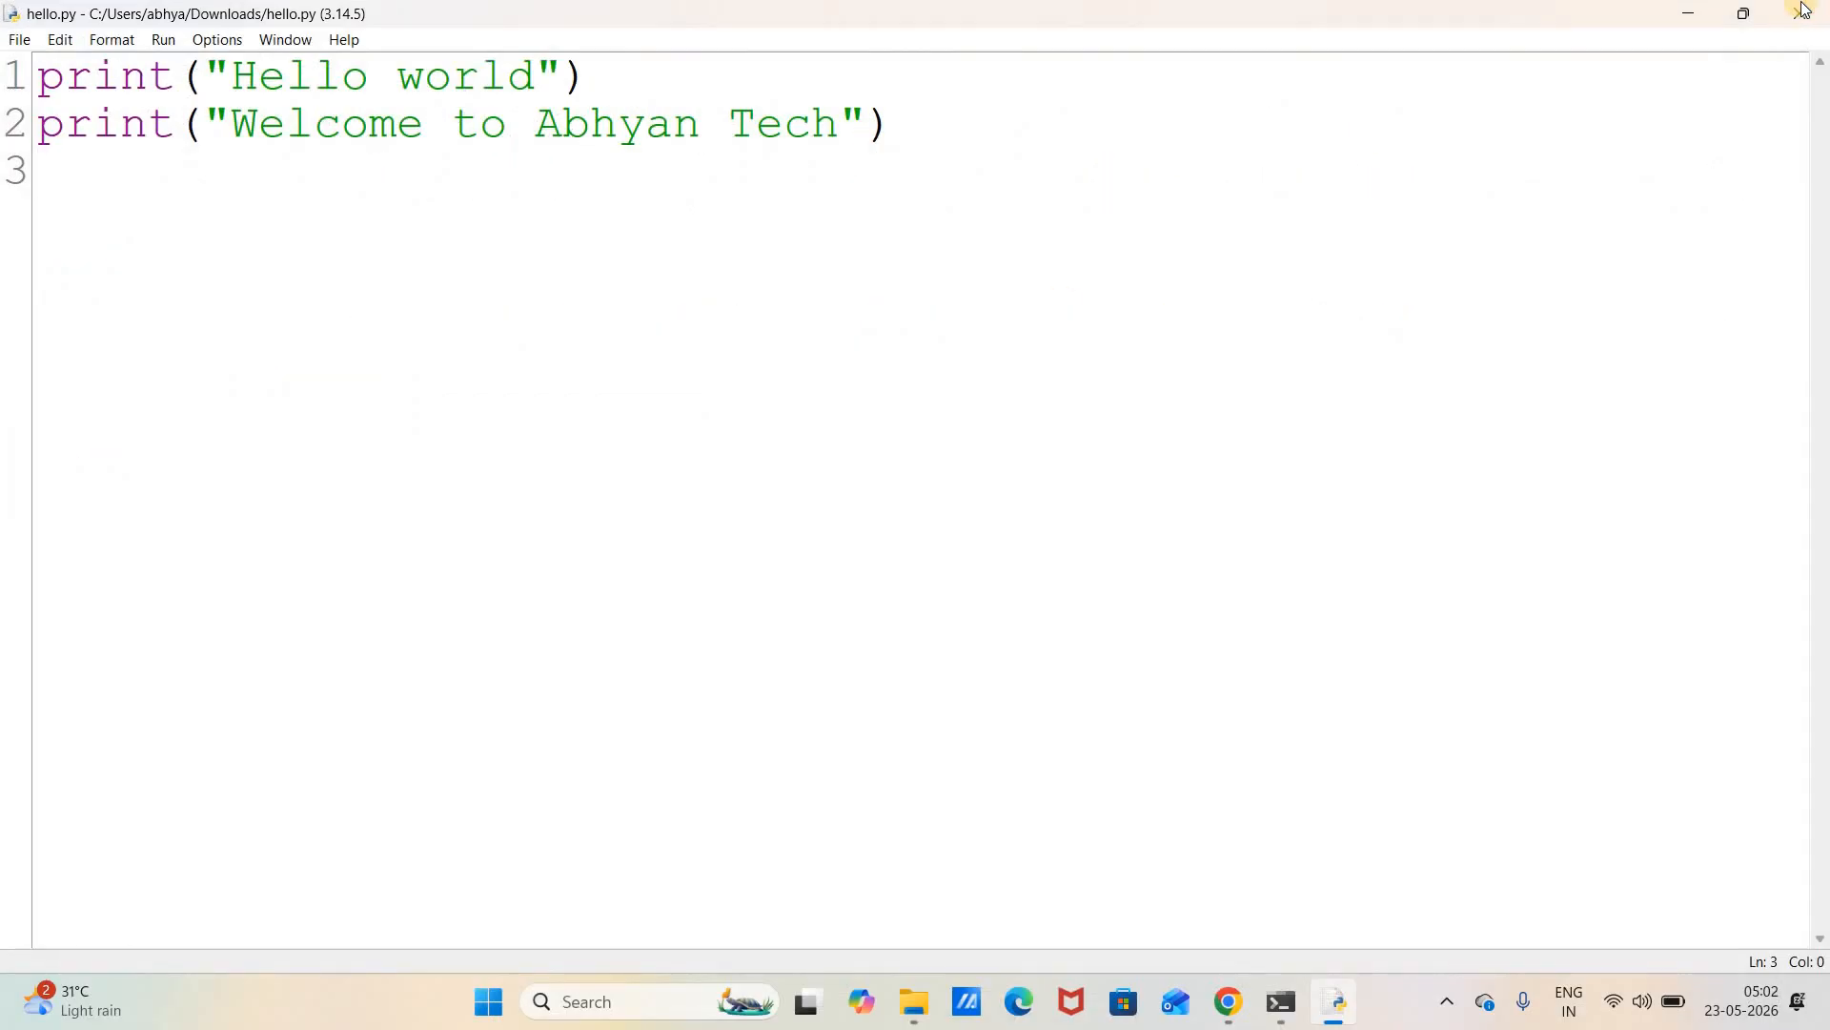